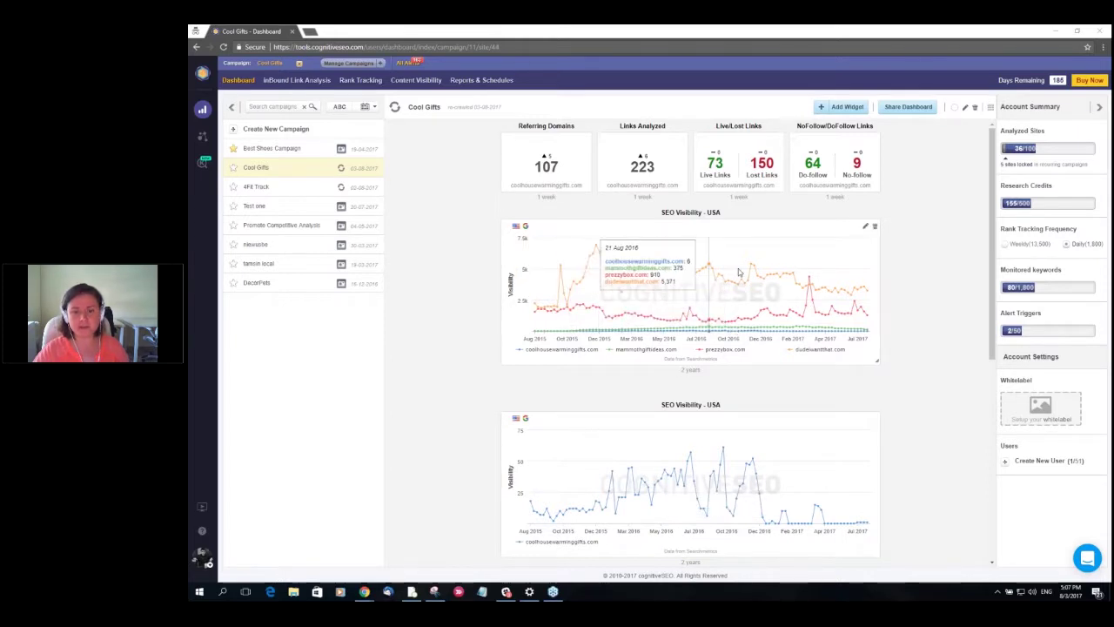
Look at the settings of the four-site SEO Visibility - USA widget and close them without saving.
click(866, 229)
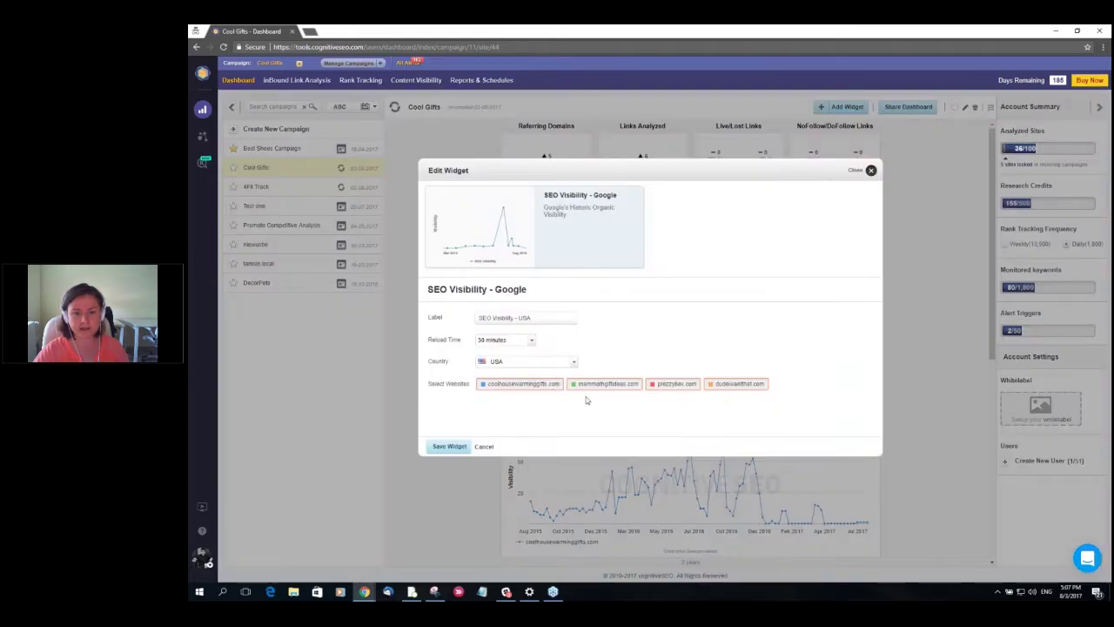
click(871, 171)
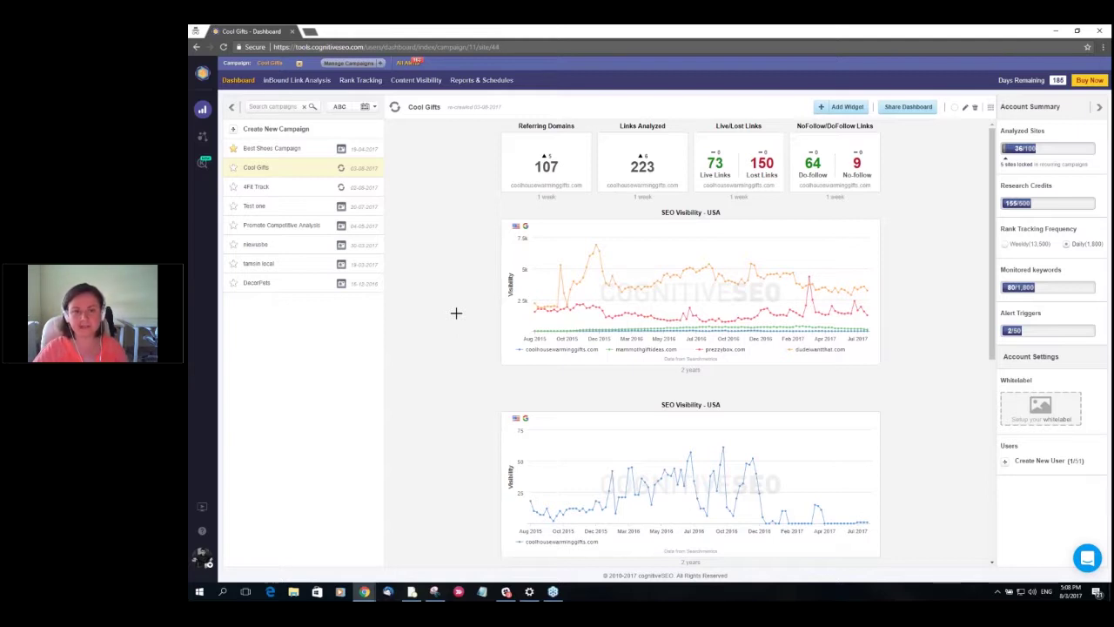
Go to the inBound Link Analysis of the Cool Gifts campaign and show its Competitive Link Analysis.
click(299, 81)
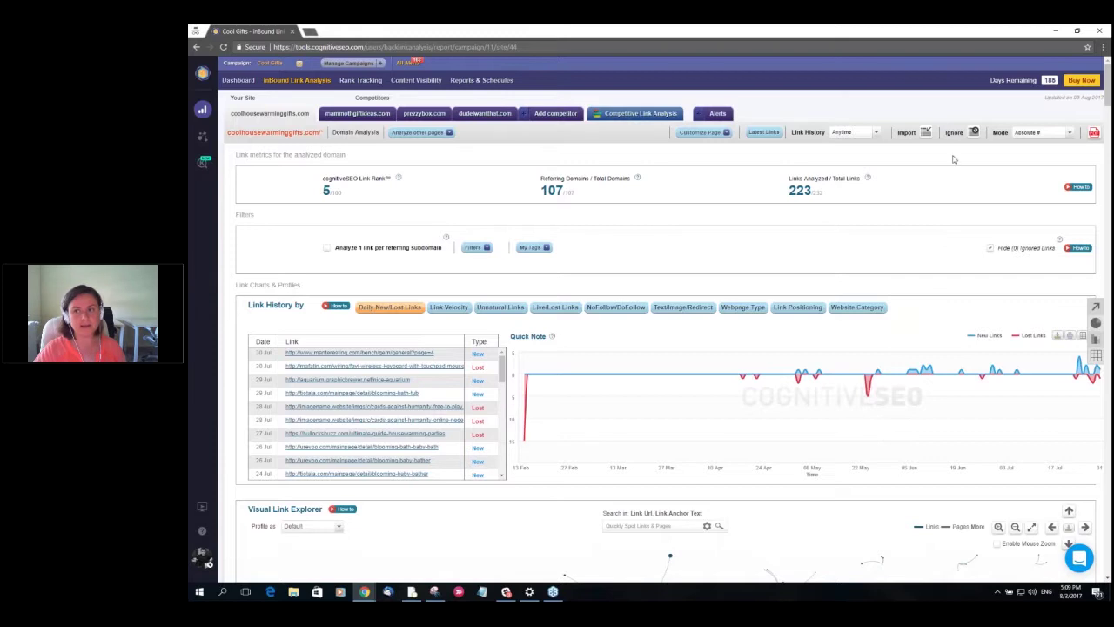
mouse_move(1108, 79)
mouse_down()
mouse_move(1109, 313)
mouse_move(1108, 65)
mouse_up()
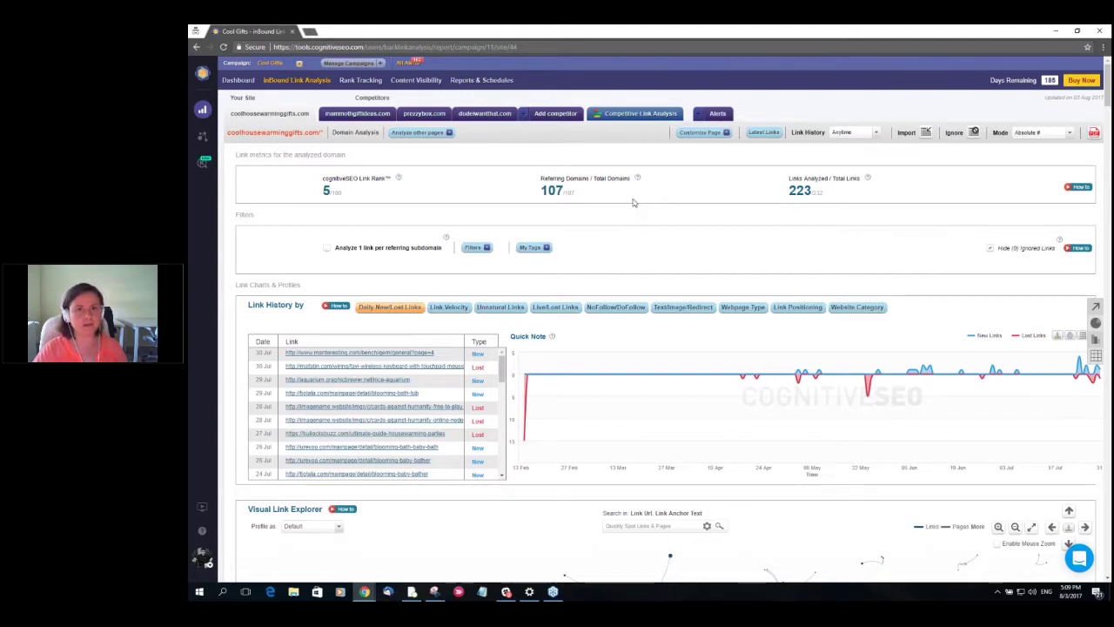
click(625, 118)
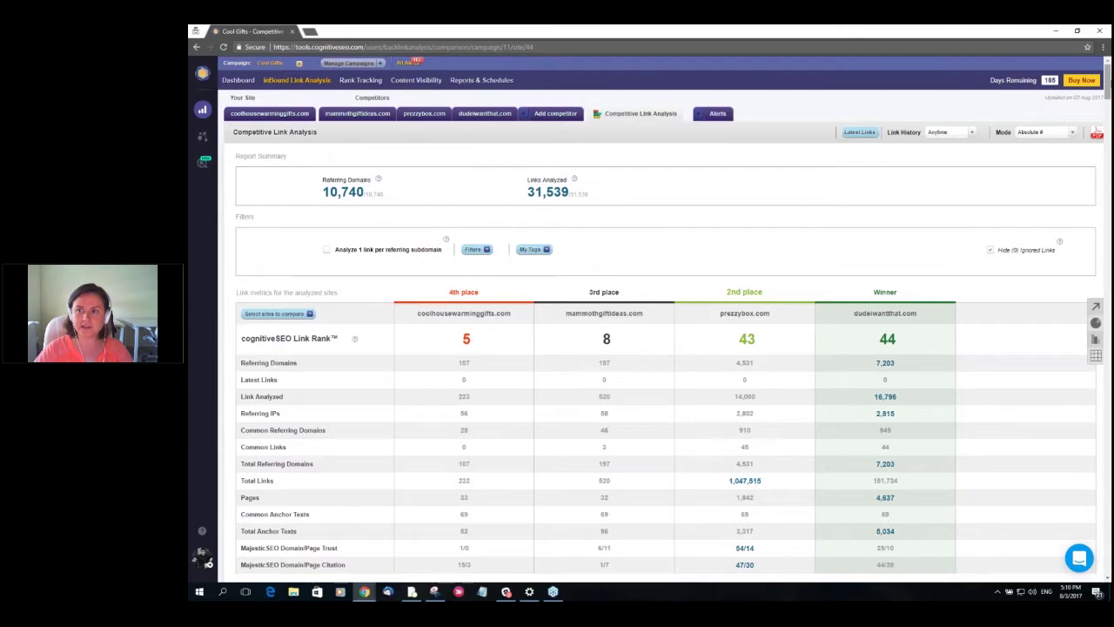
Inspect the metric weights in the cognitiveSEO Link Rank formula and close it without applying changes.
scroll(473, 329, down, 2)
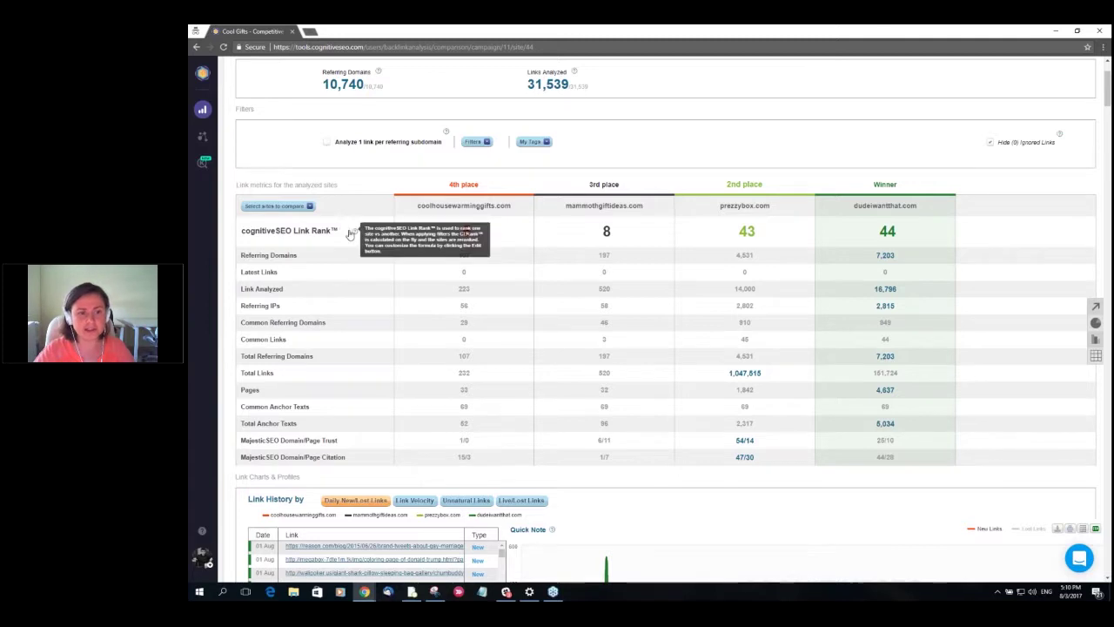
mouse_move(344, 233)
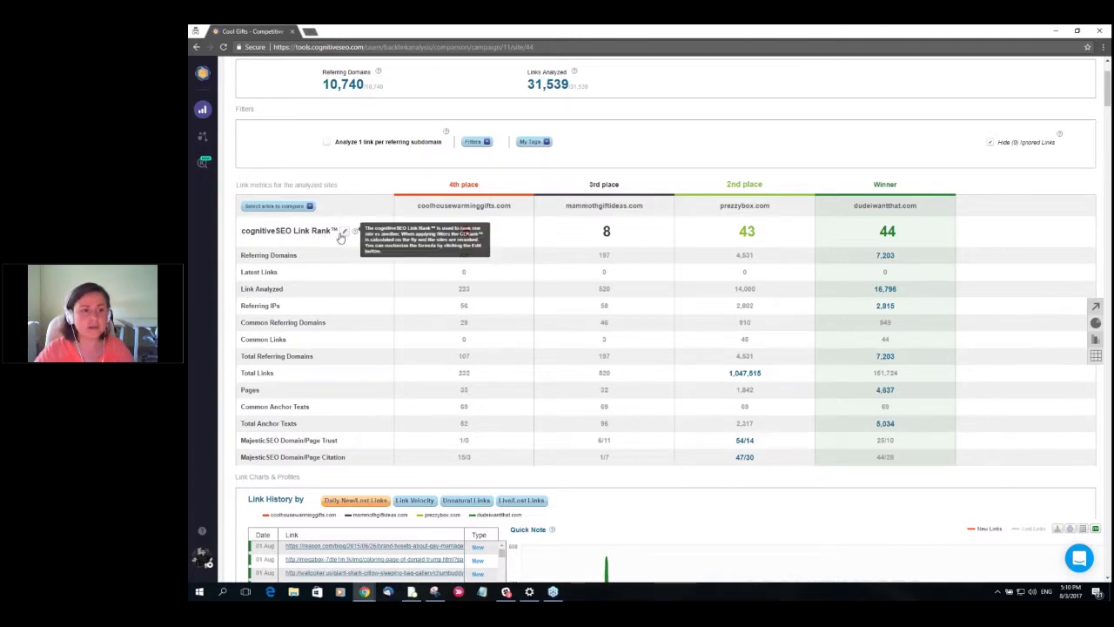
click(344, 233)
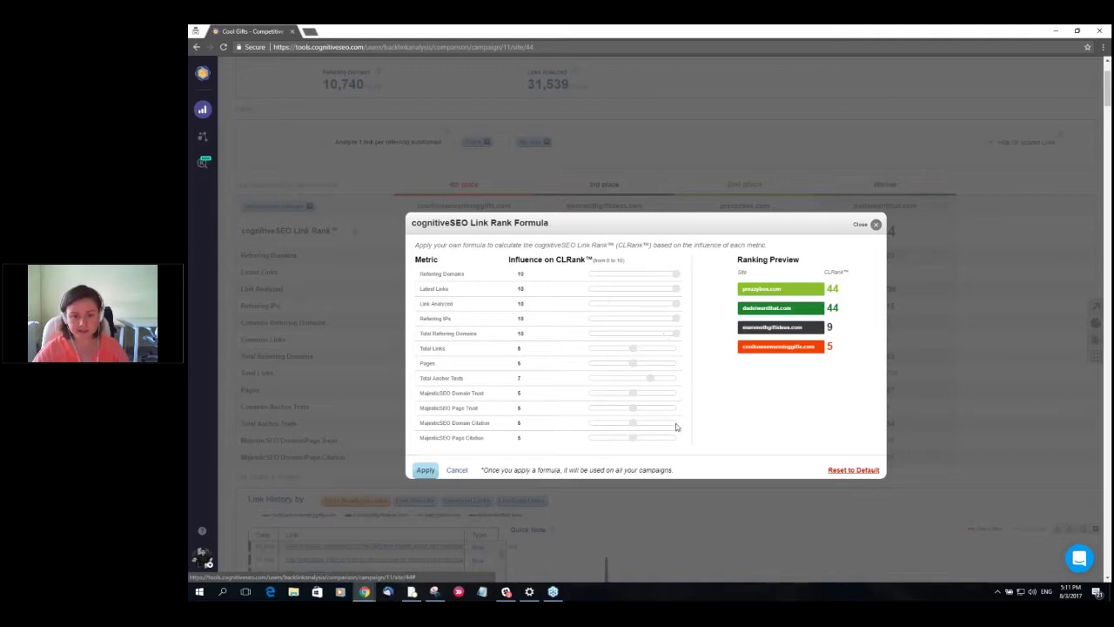
click(876, 225)
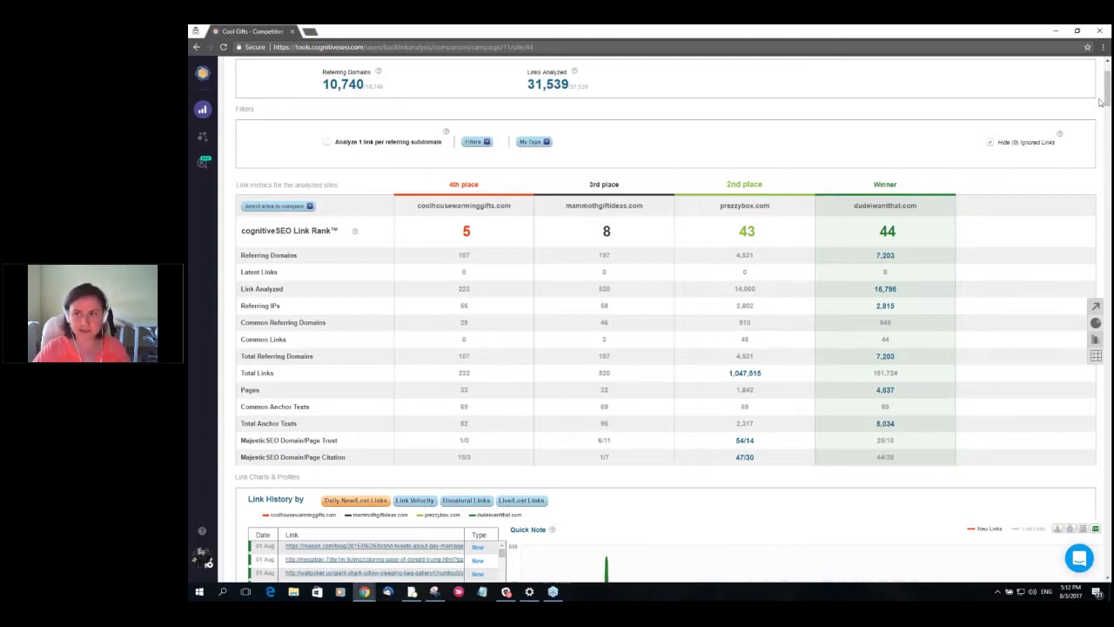
Review the competitive link charts from Link History and Unnatural Links Detection down to Common Links and Common Domains.
scroll(1107, 101, down, 1)
drag(1108, 101, 1108, 124)
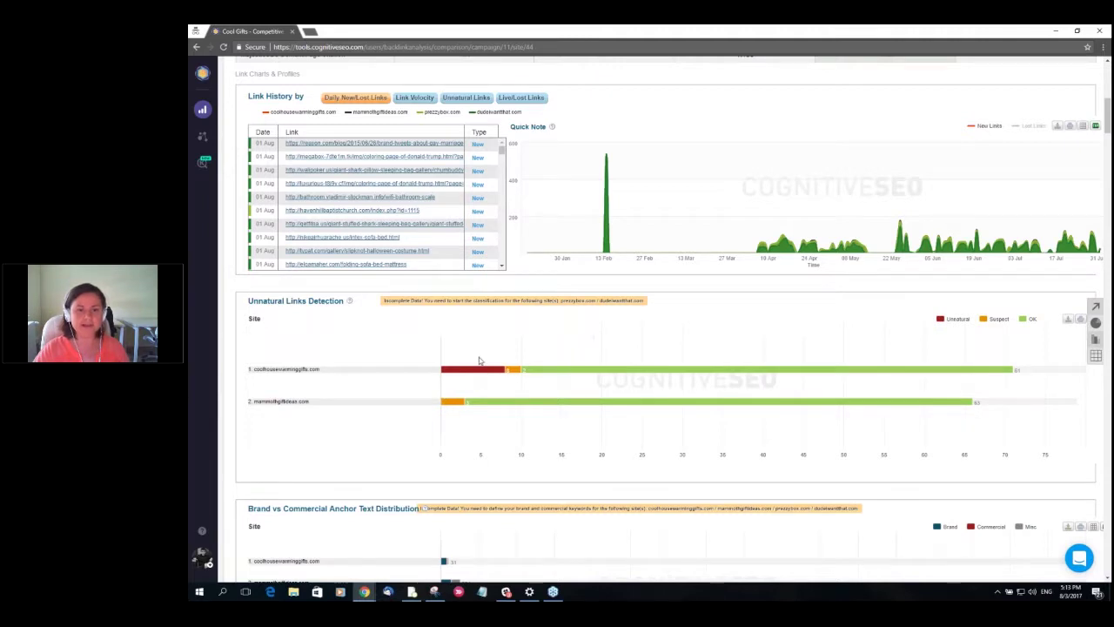
mouse_move(481, 365)
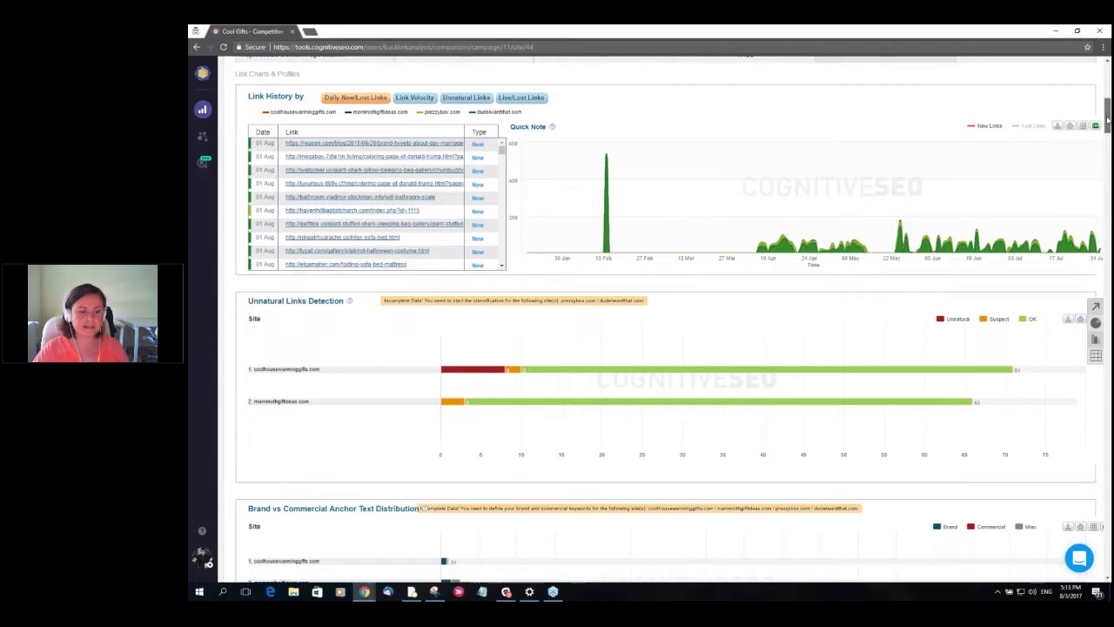
scroll(1108, 122, down, 1)
scroll(1109, 130, down, 3)
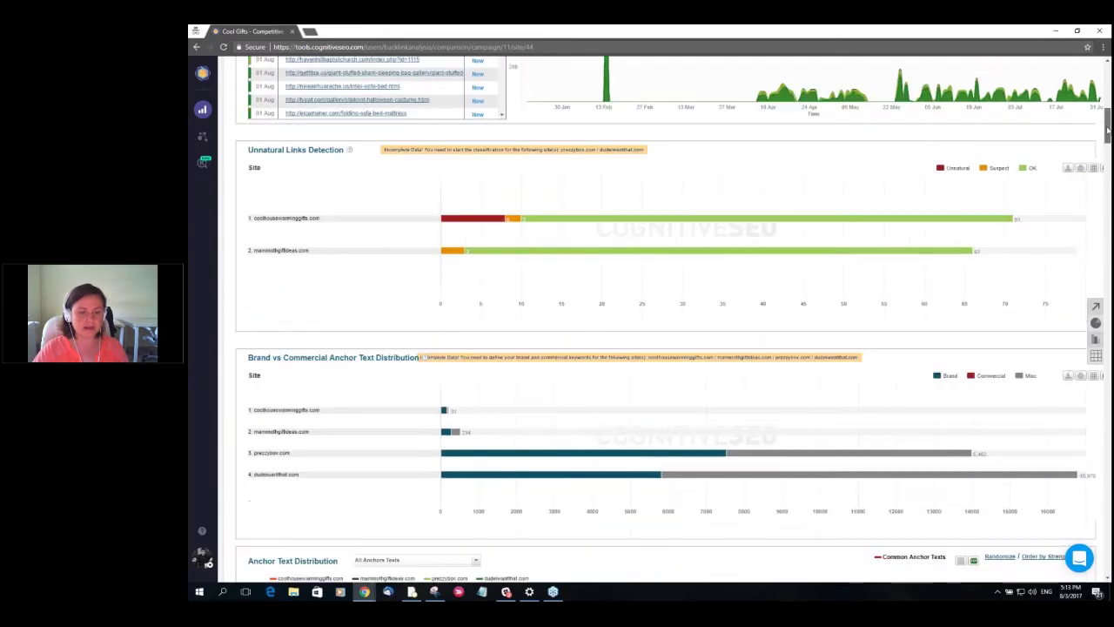
scroll(1107, 139, down, 8)
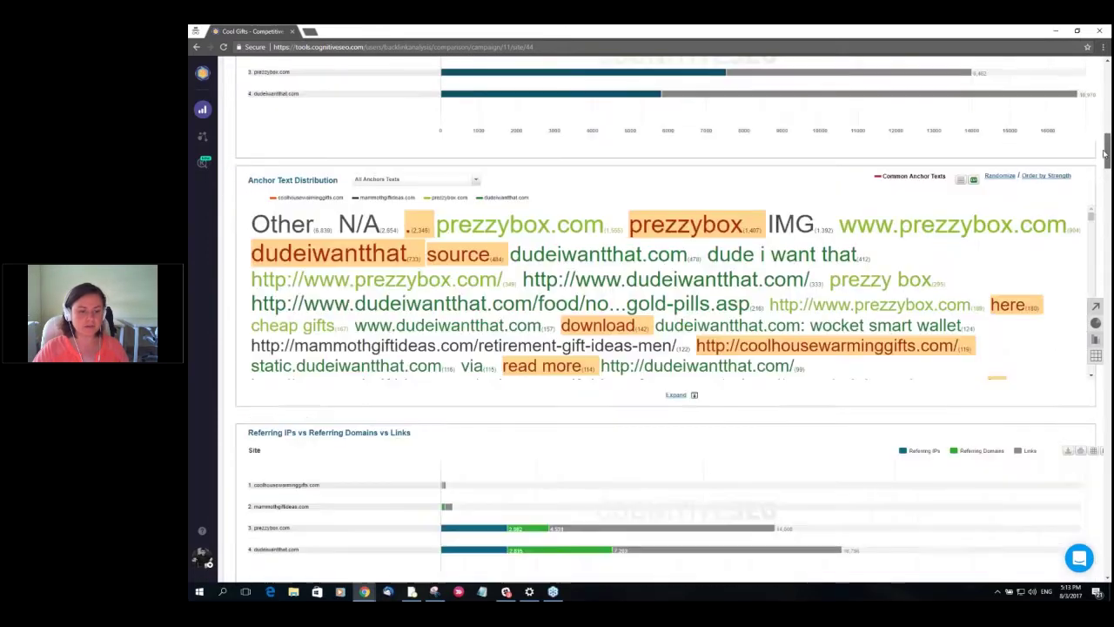
scroll(1101, 181, down, 3)
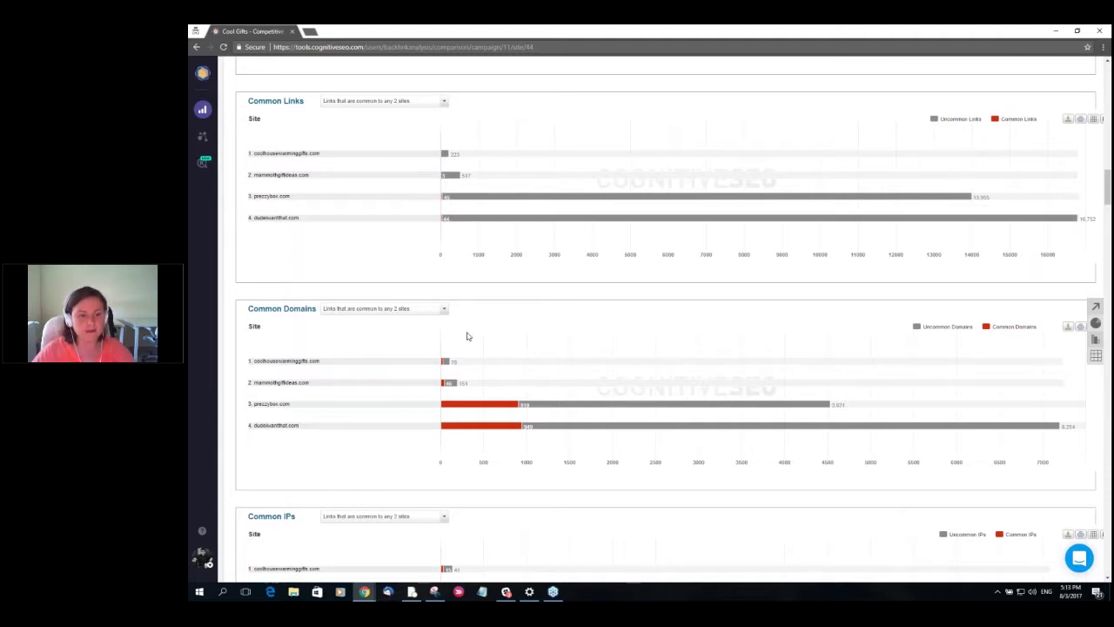
List the uncommon referring domains of mammothgiftideas.com, sort them by Domain Trust with the highest first, and close the list.
mouse_move(442, 364)
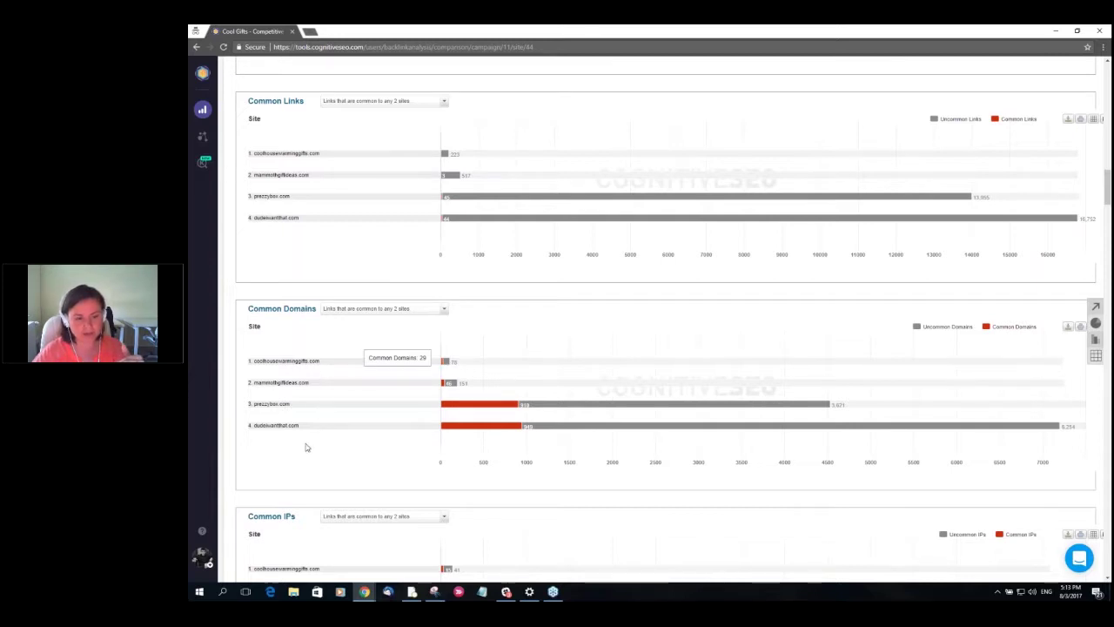
mouse_move(819, 405)
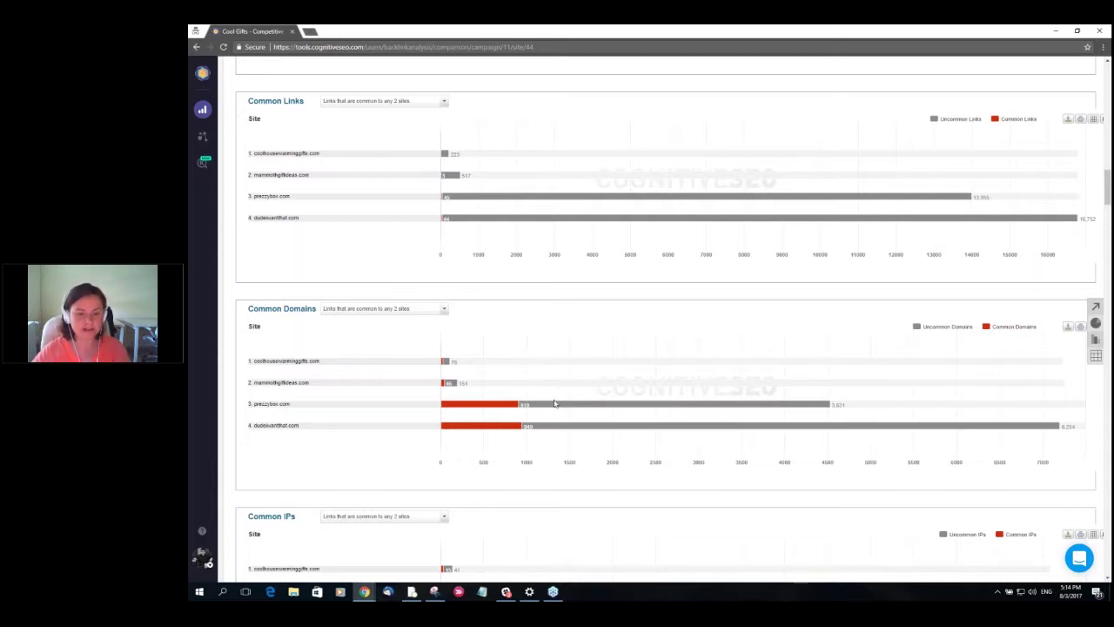
mouse_move(557, 410)
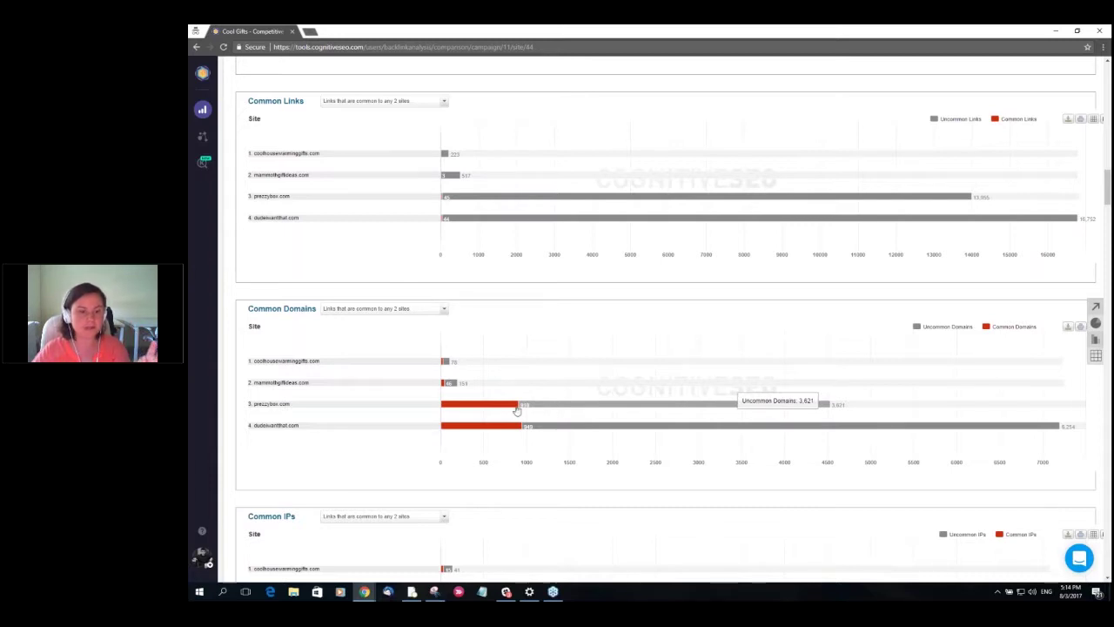
mouse_move(452, 387)
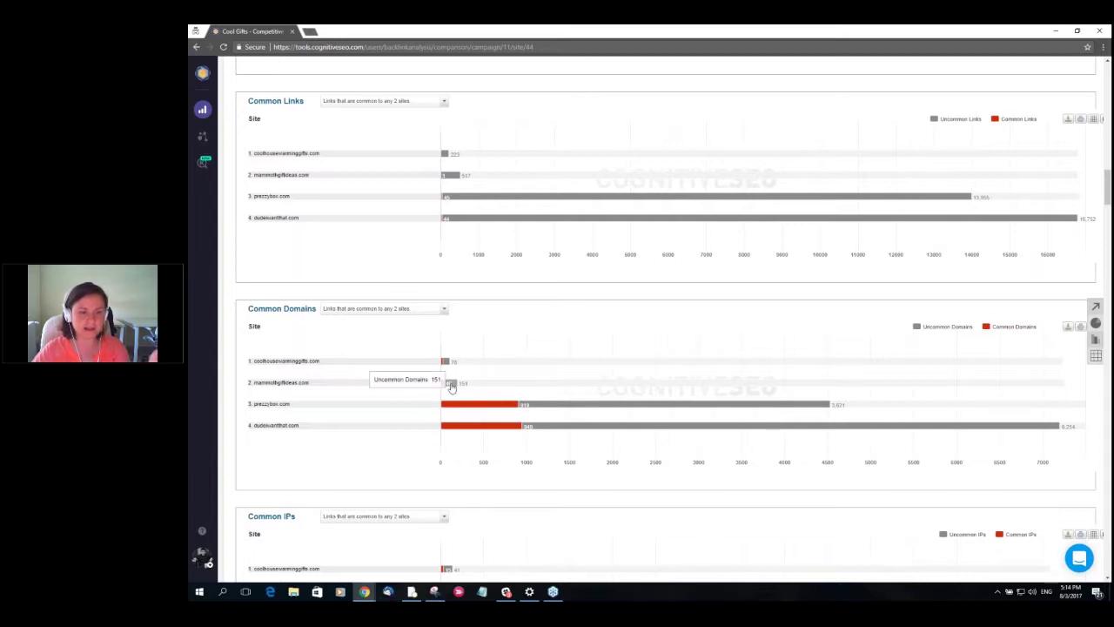
click(452, 387)
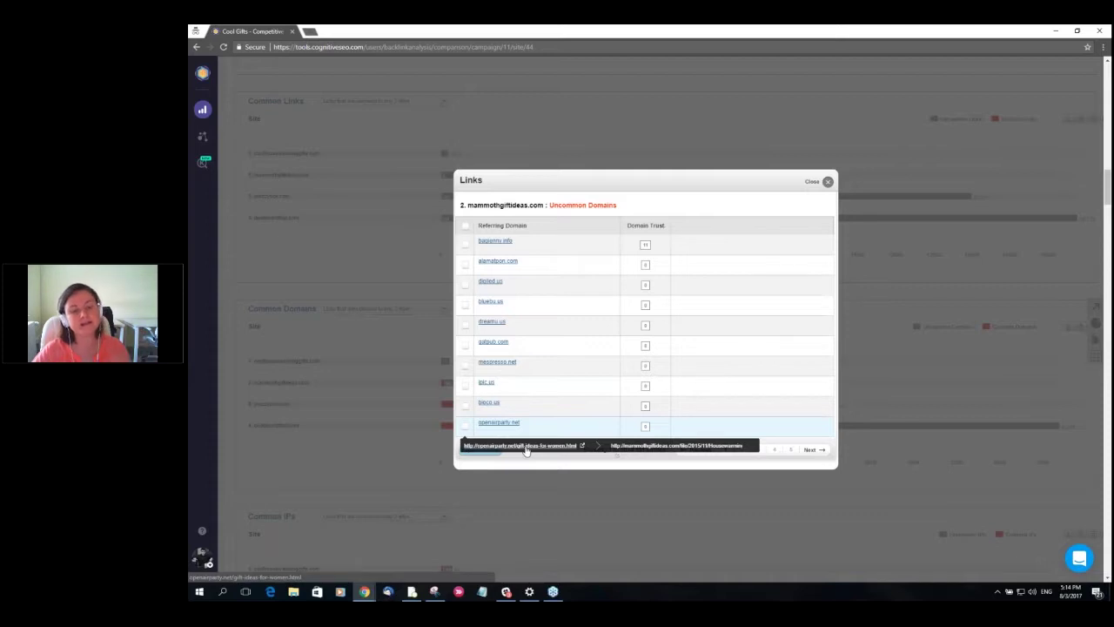
click(663, 226)
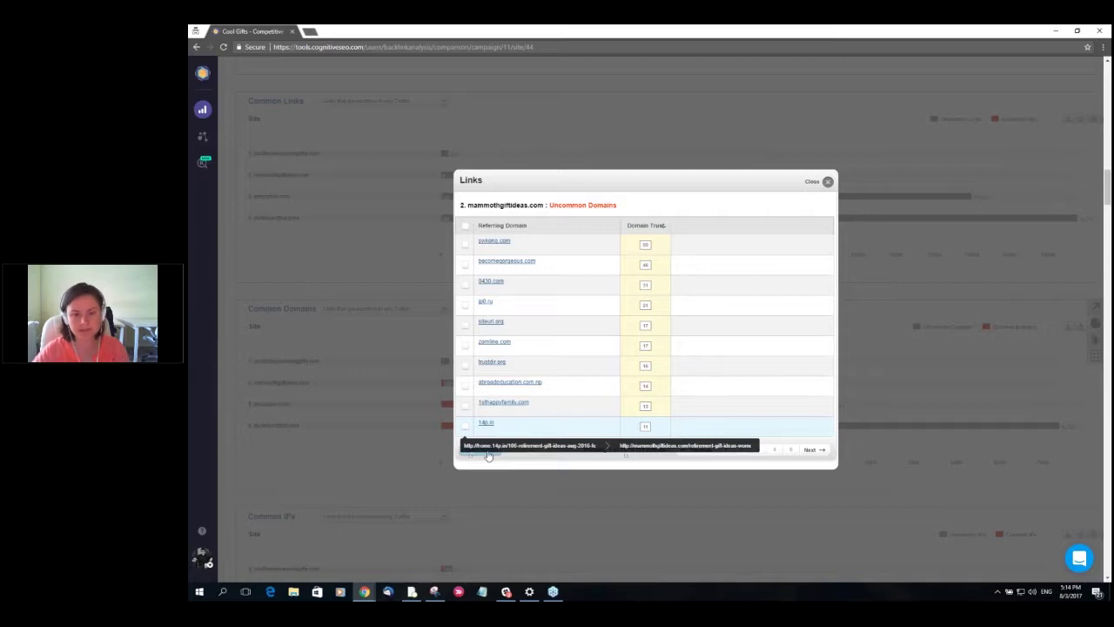
click(826, 183)
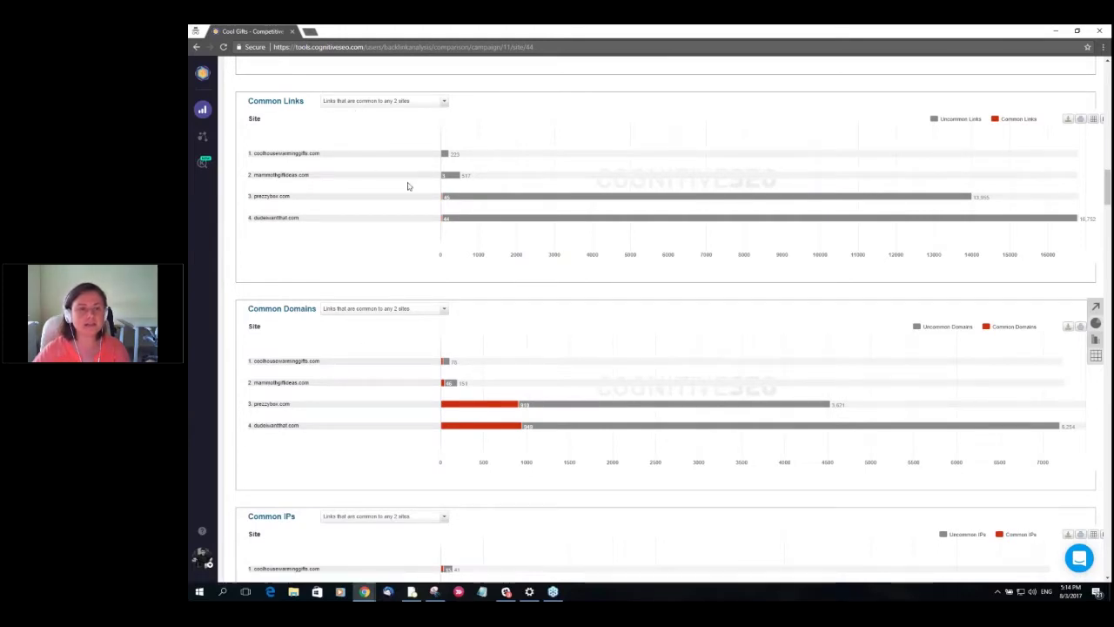
View the uncommon referring domains of prezzybox.com, close the list, and check its uncommon bars in the Common Domains and Common Links charts.
click(445, 102)
click(446, 102)
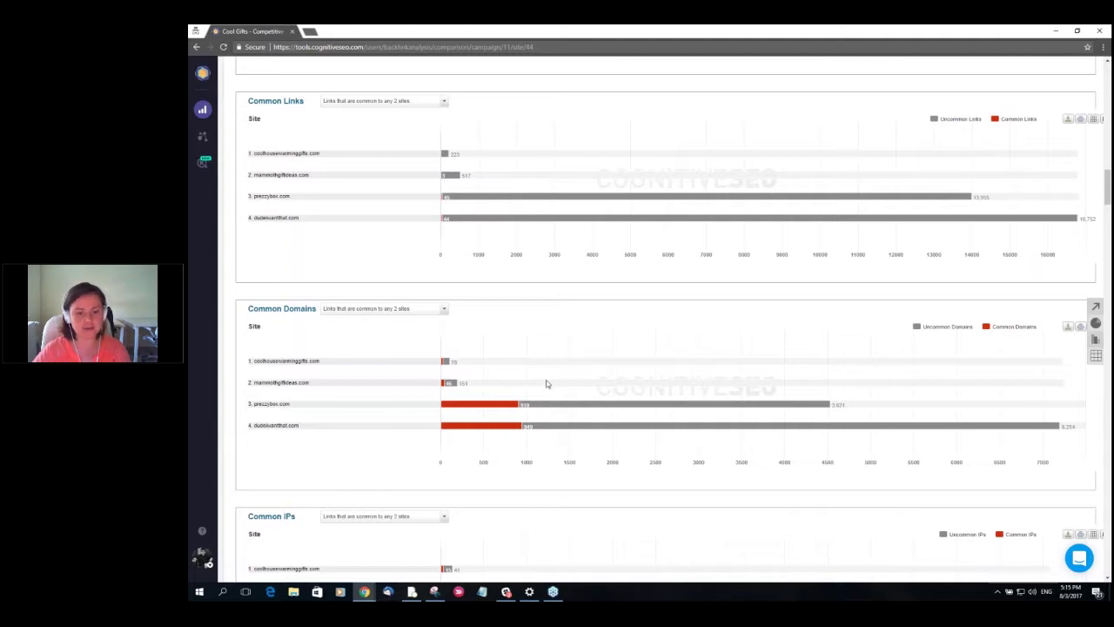
click(598, 407)
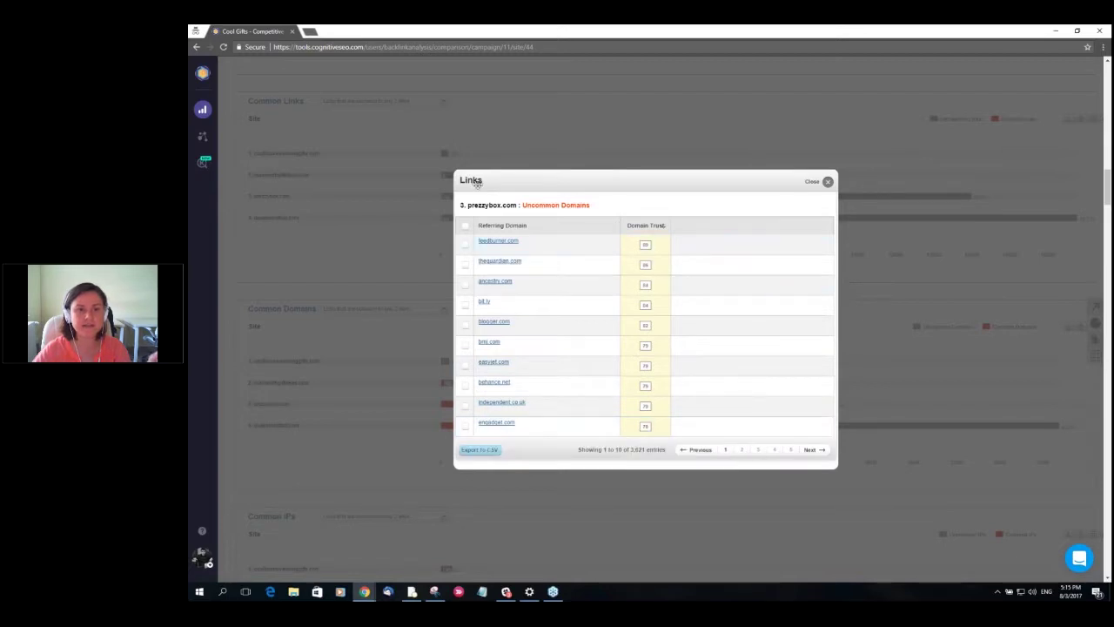
click(827, 182)
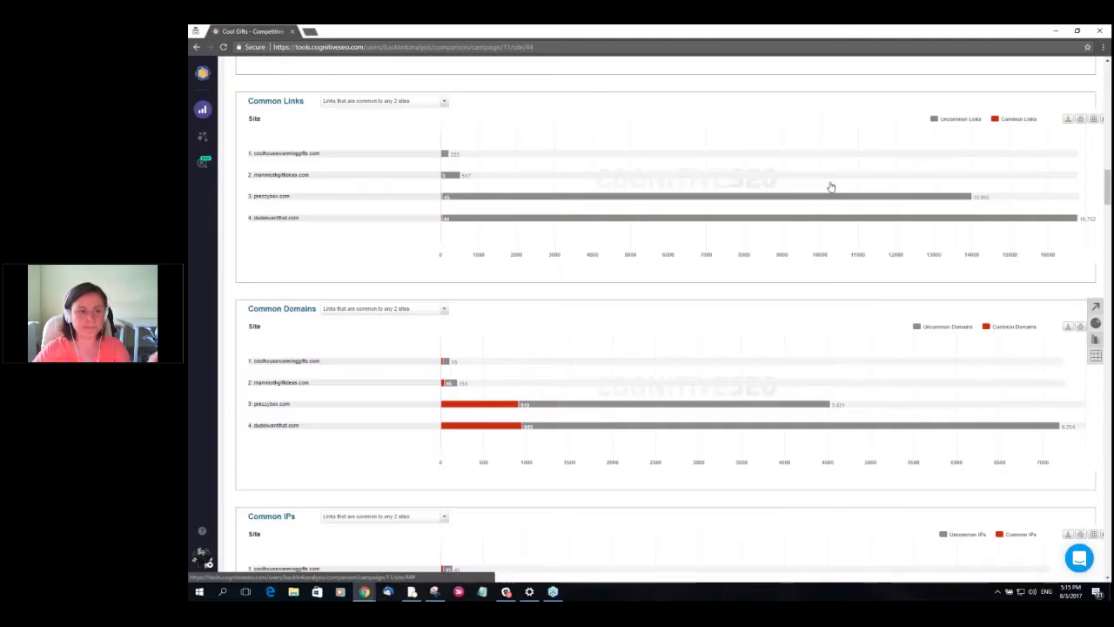
mouse_move(784, 404)
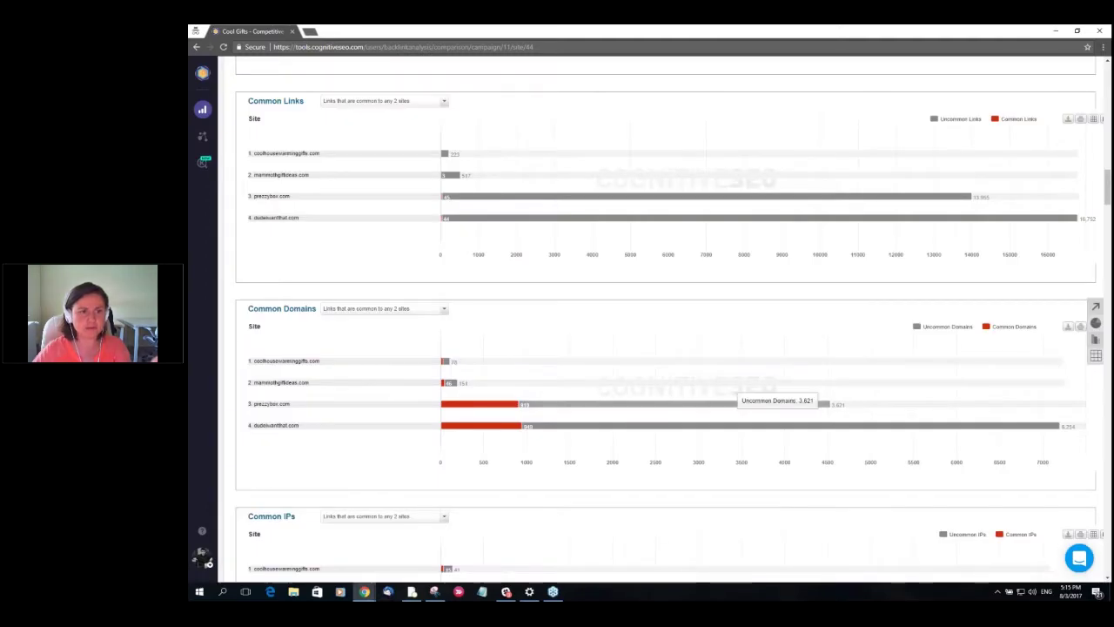
mouse_move(880, 196)
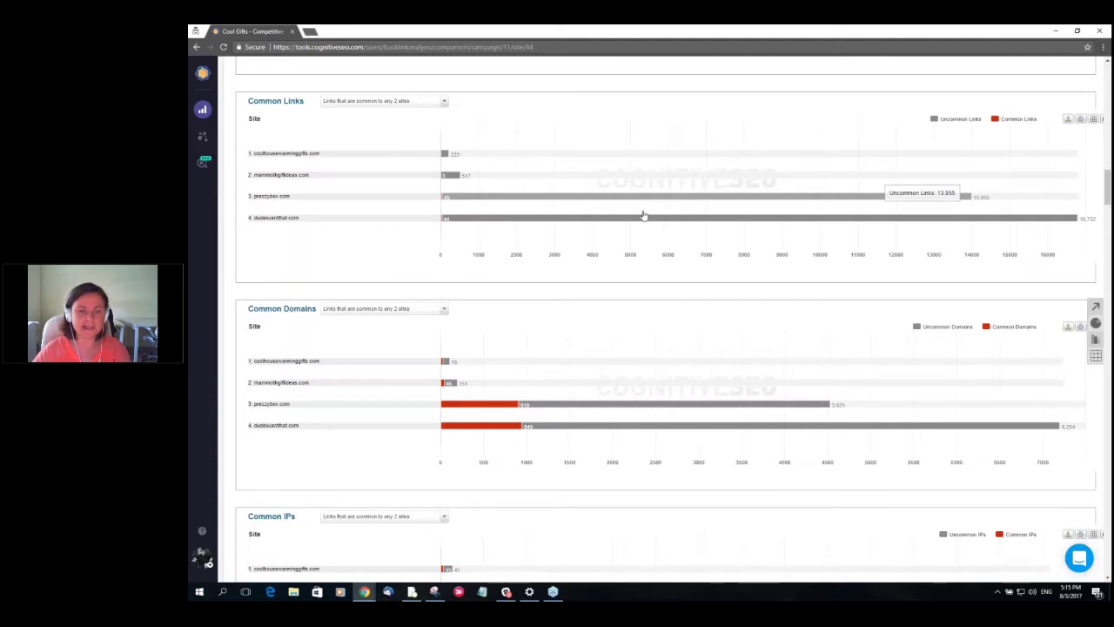
mouse_move(583, 402)
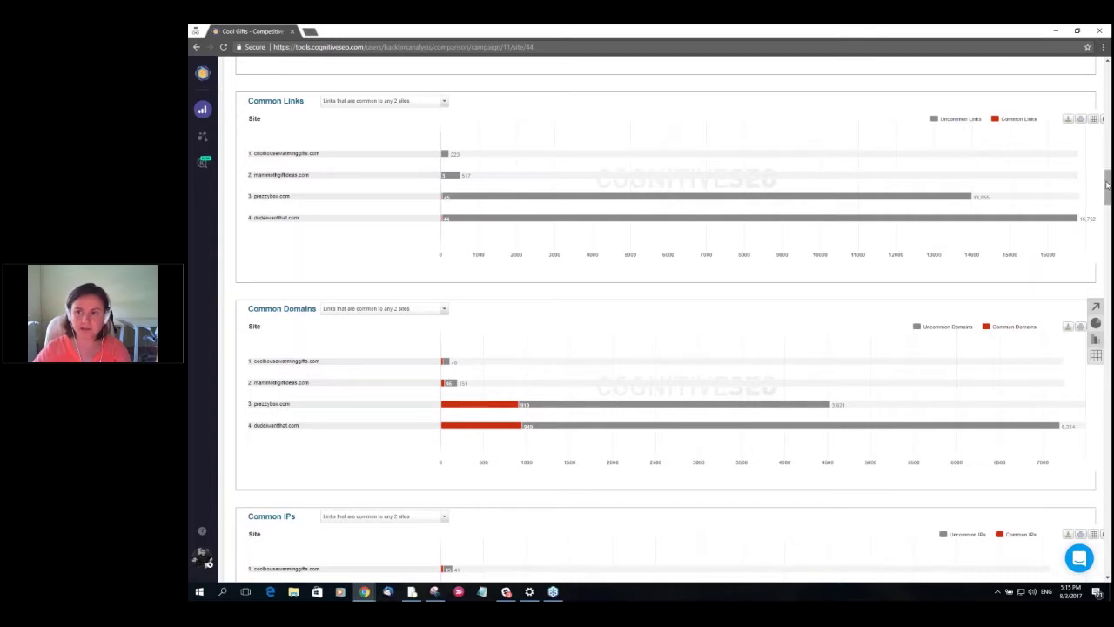
Examine the Webpage Type chart and view the Web Directory backlinks of dudeiwantthat.com, closing the list when finished.
drag(1103, 183, 1084, 381)
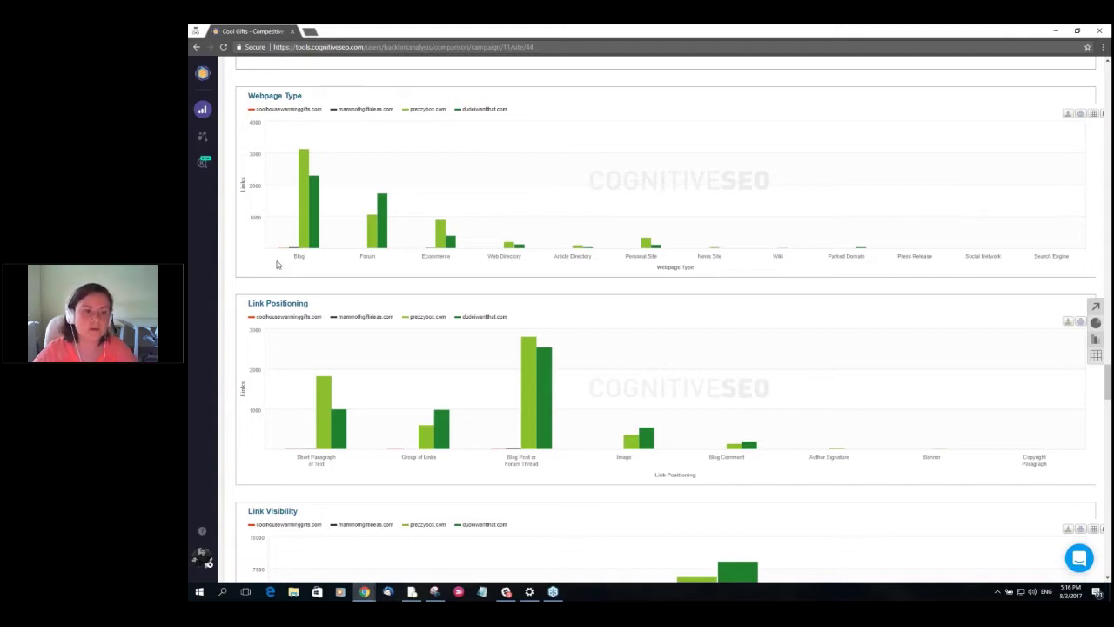
mouse_move(291, 246)
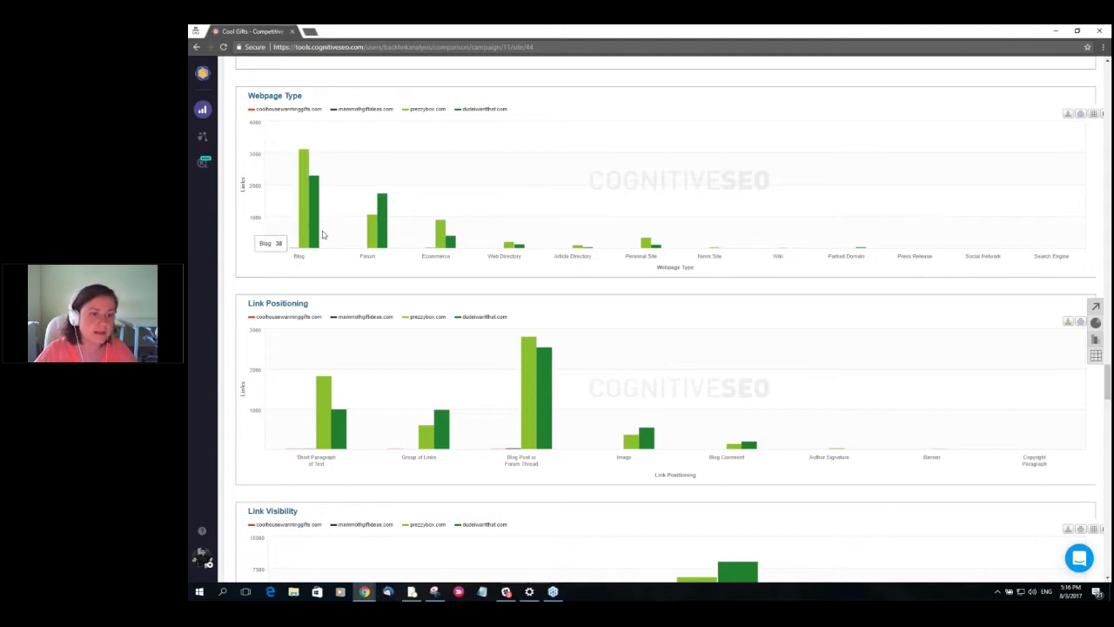
mouse_move(374, 244)
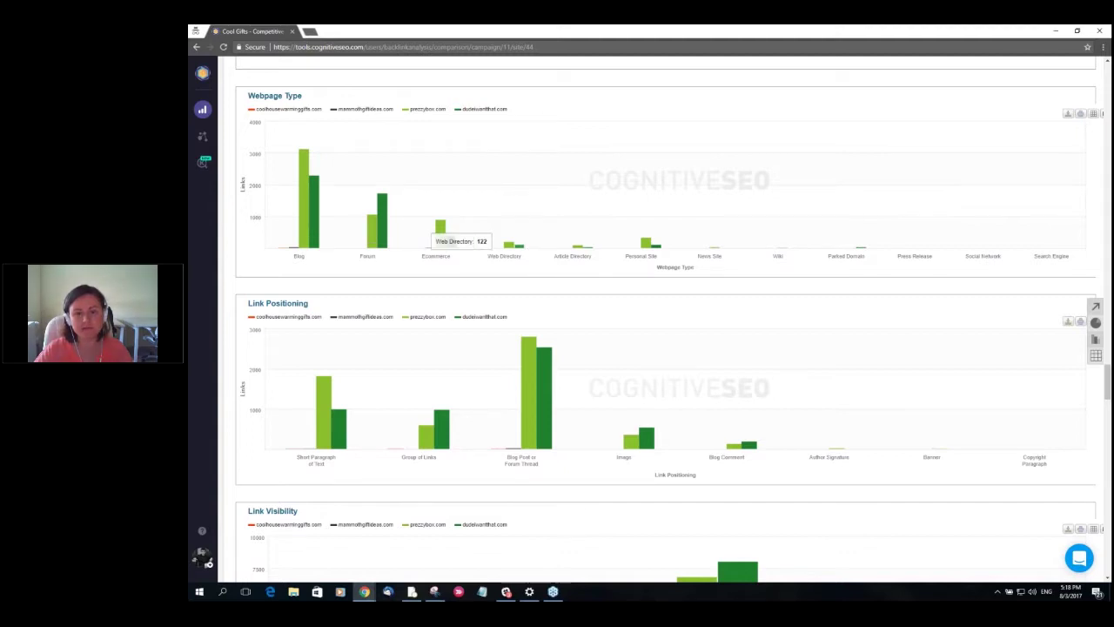
click(520, 246)
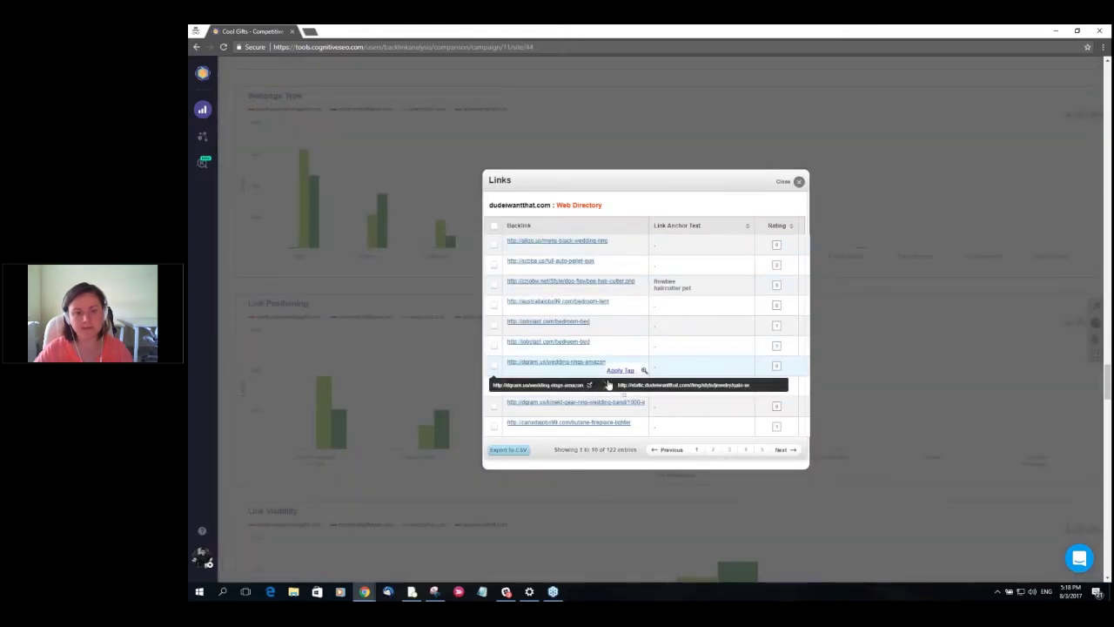
click(799, 183)
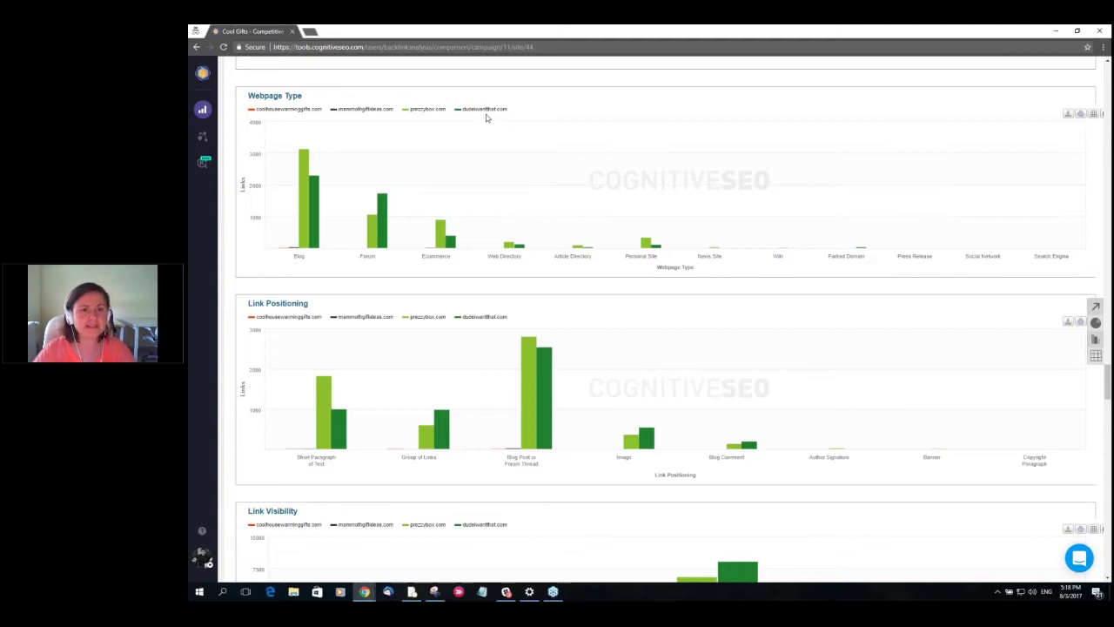
Check the Web Directory bar of dudeiwantthat.com and examine the Link Positioning chart for the compared sites.
mouse_move(519, 250)
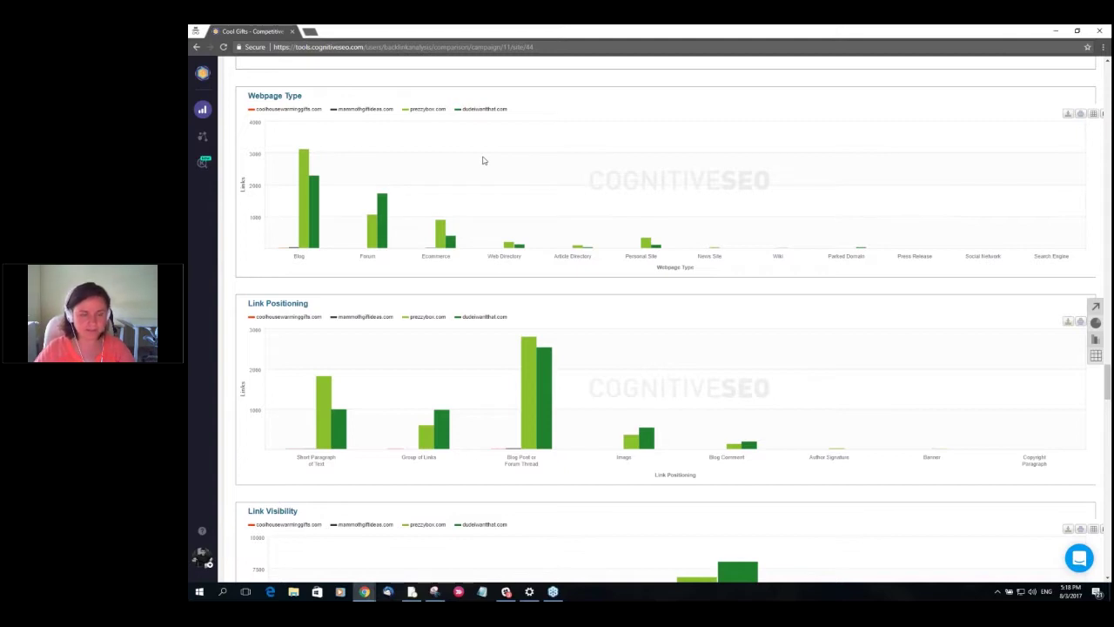
mouse_move(520, 237)
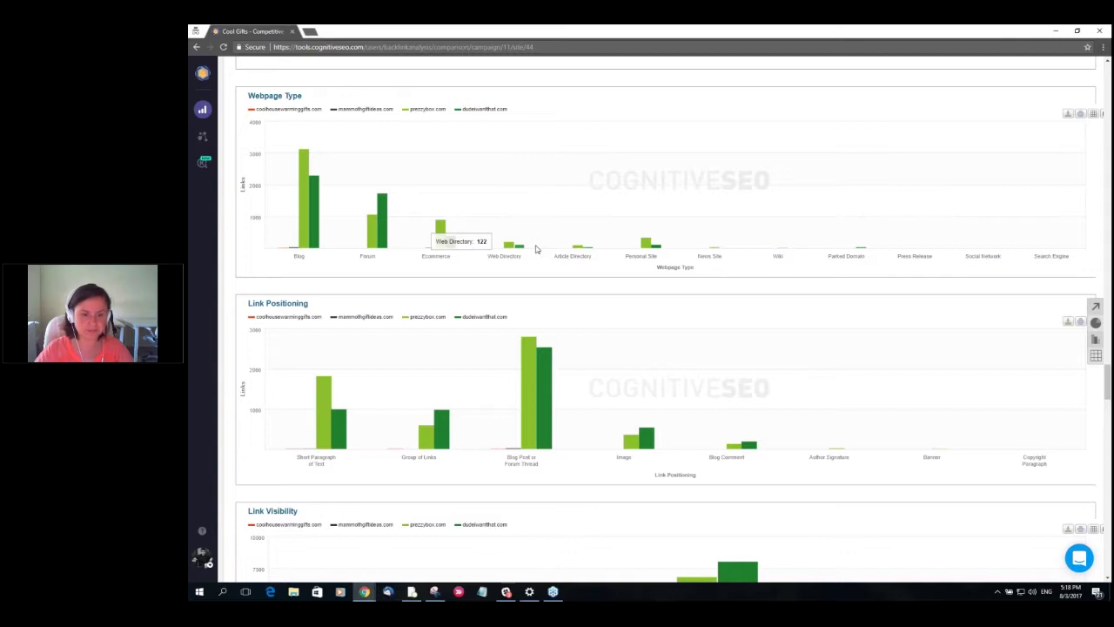
scroll(537, 249, down, 2)
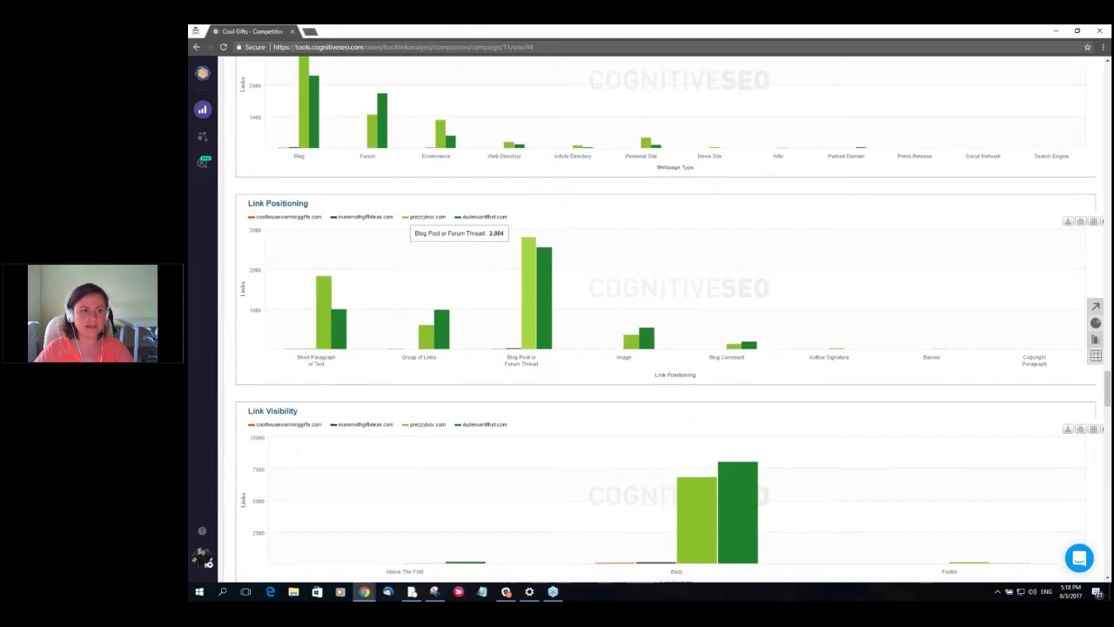
Compare the Blog Post or Forum Thread, Group of Links, Image and Blog Comment bars in the Link Positioning chart.
scroll(293, 252, down, 1)
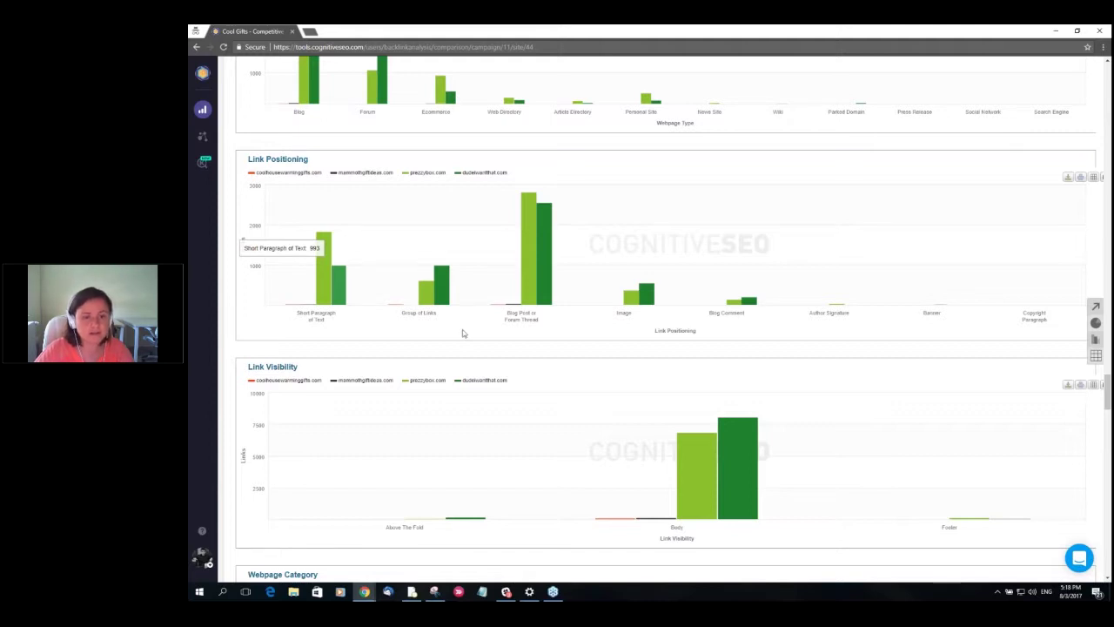
mouse_move(530, 287)
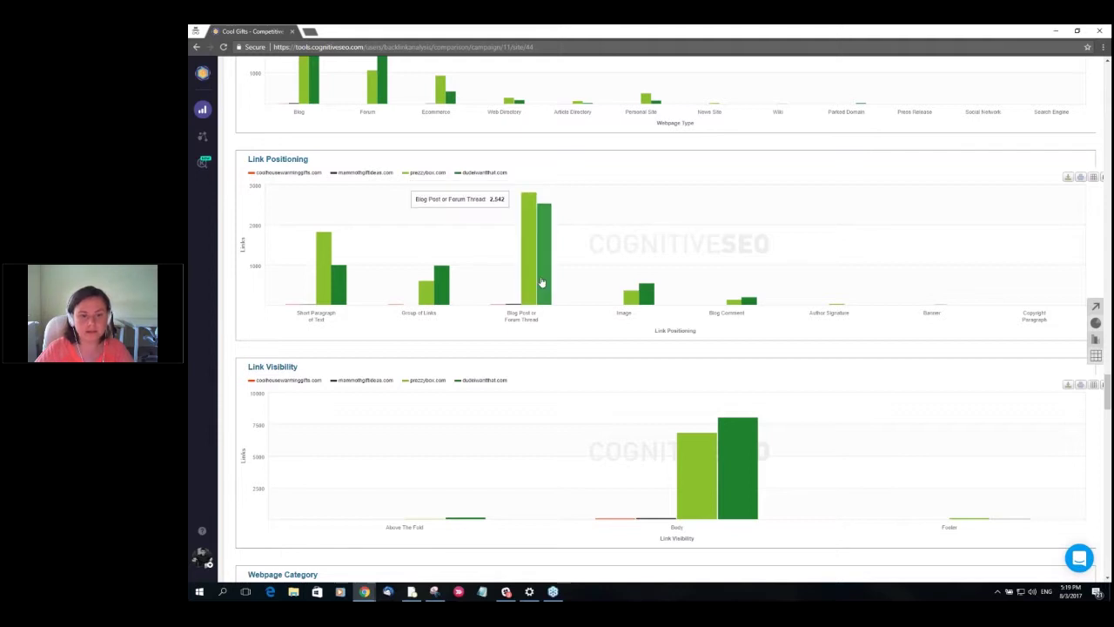
mouse_move(442, 283)
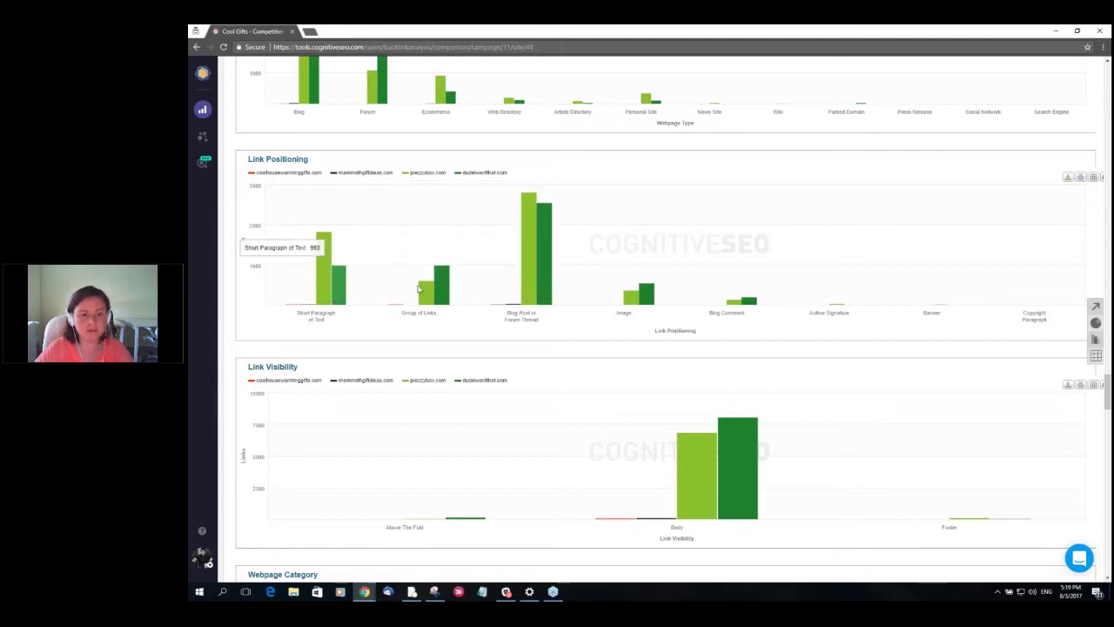
mouse_move(651, 296)
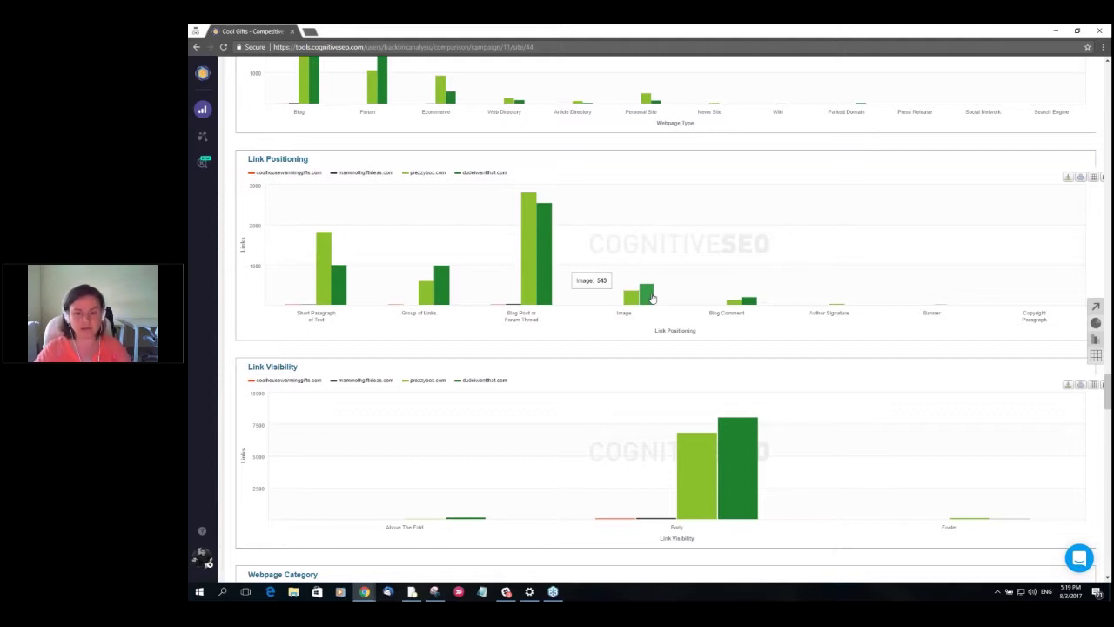
mouse_move(738, 300)
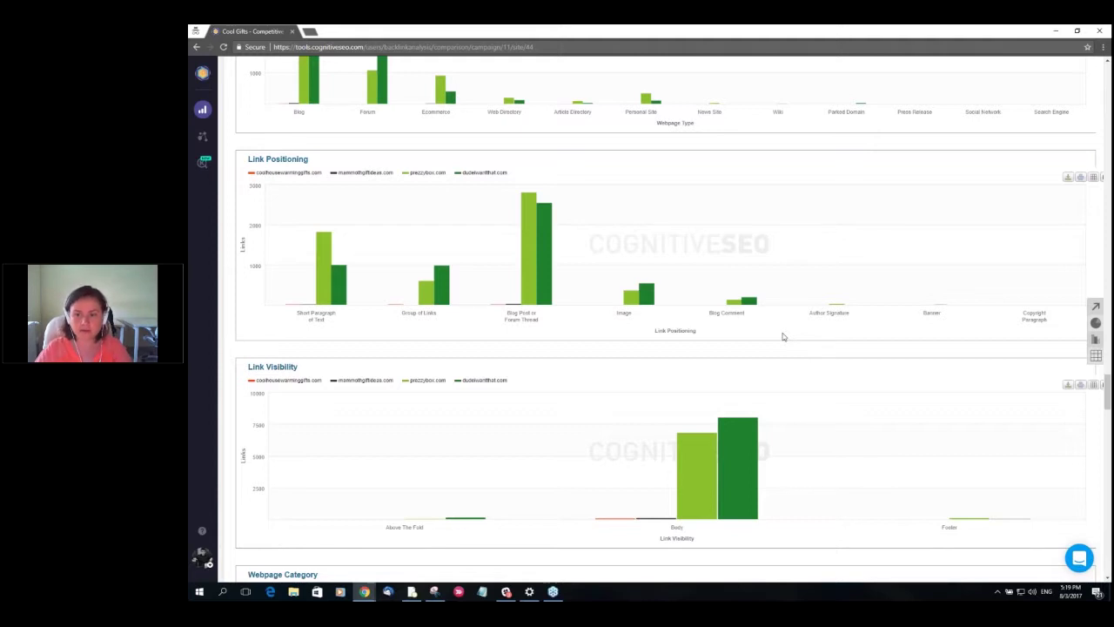
Examine the Webpage Category, Webpage Language and Domain TLD Distribution charts for the compared sites.
scroll(786, 335, down, 4)
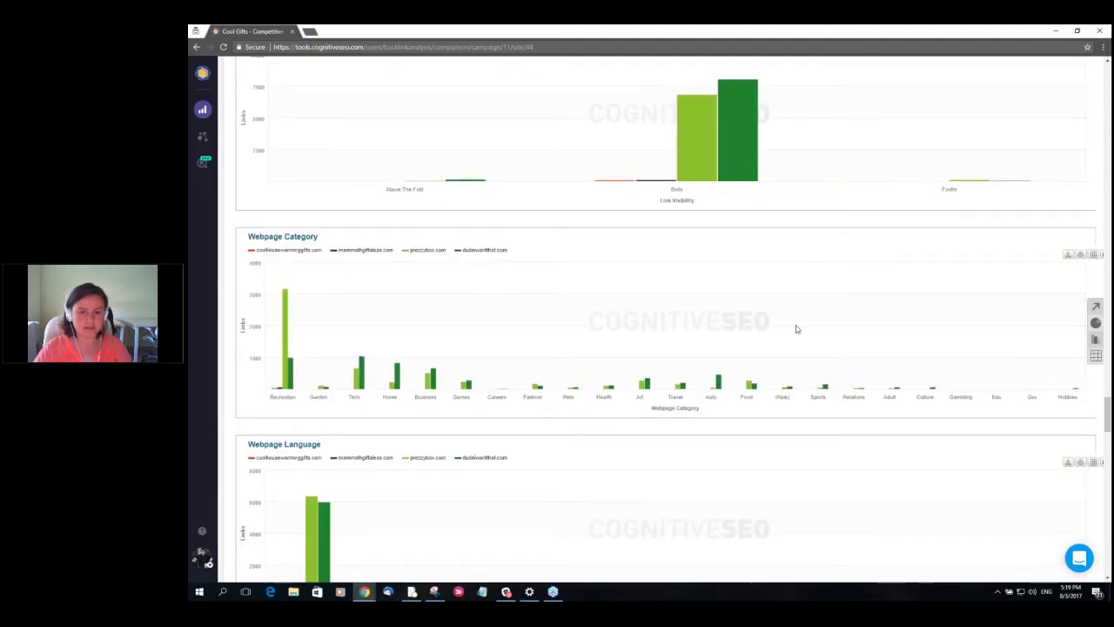
scroll(796, 327, down, 1)
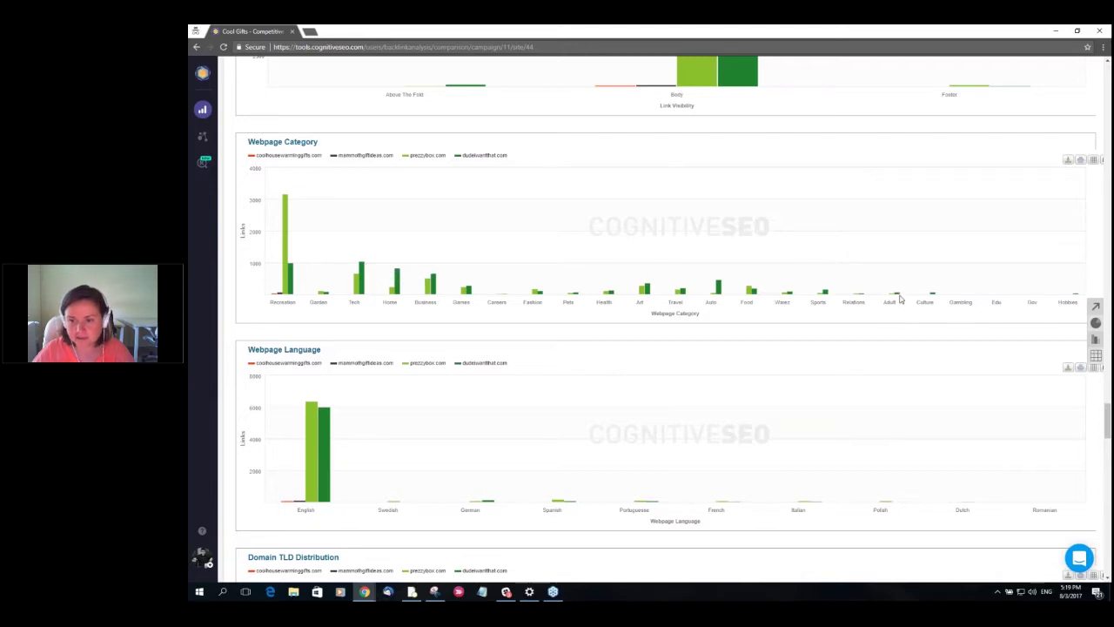
mouse_move(901, 299)
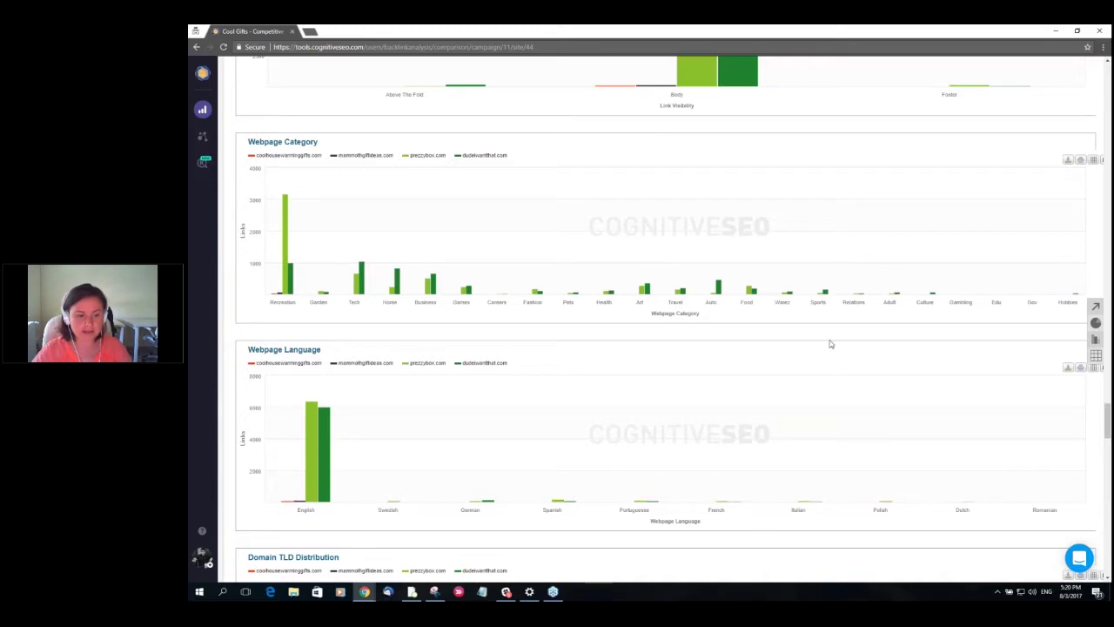
scroll(830, 344, down, 2)
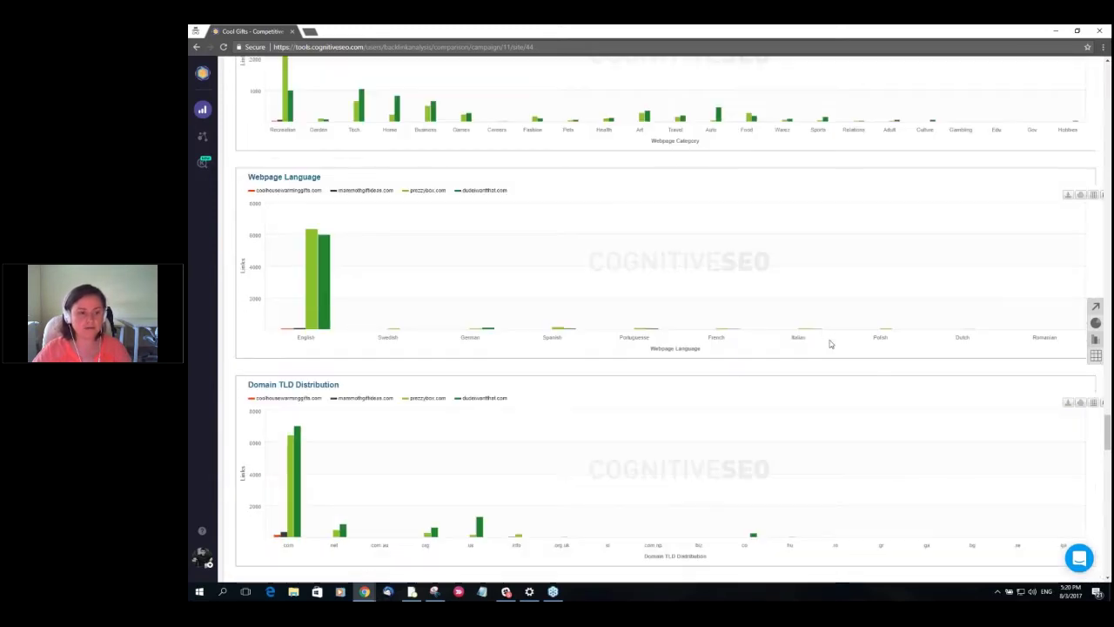
scroll(830, 343, down, 1)
scroll(830, 344, up, 1)
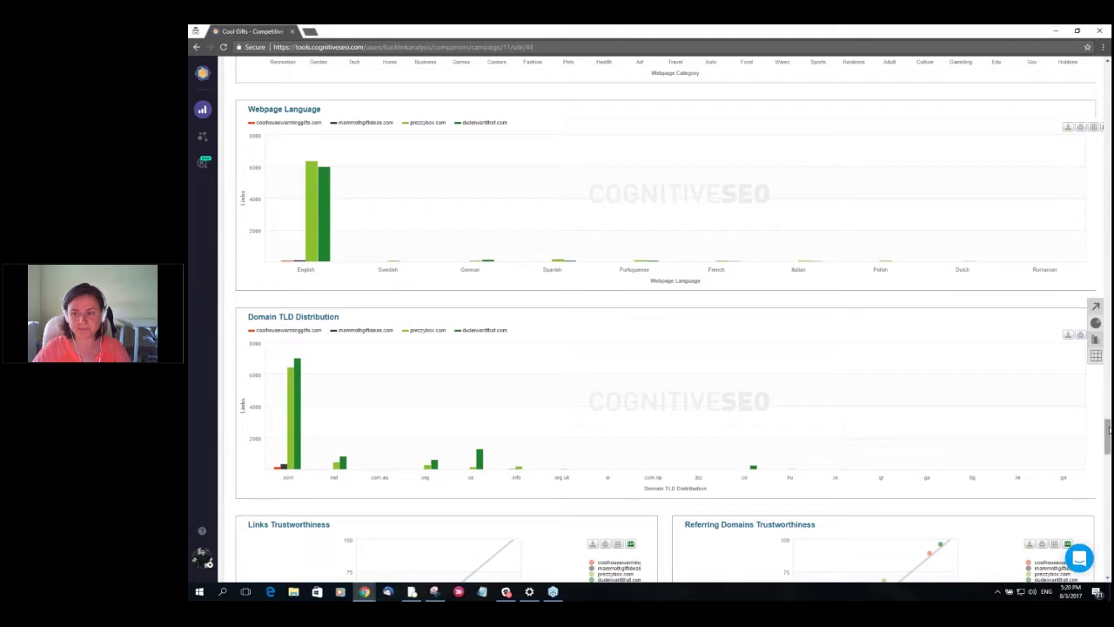
Return to the link metrics table and copy the domain name dudeiwantthat.com from the winner's column.
drag(1107, 424, 1108, 65)
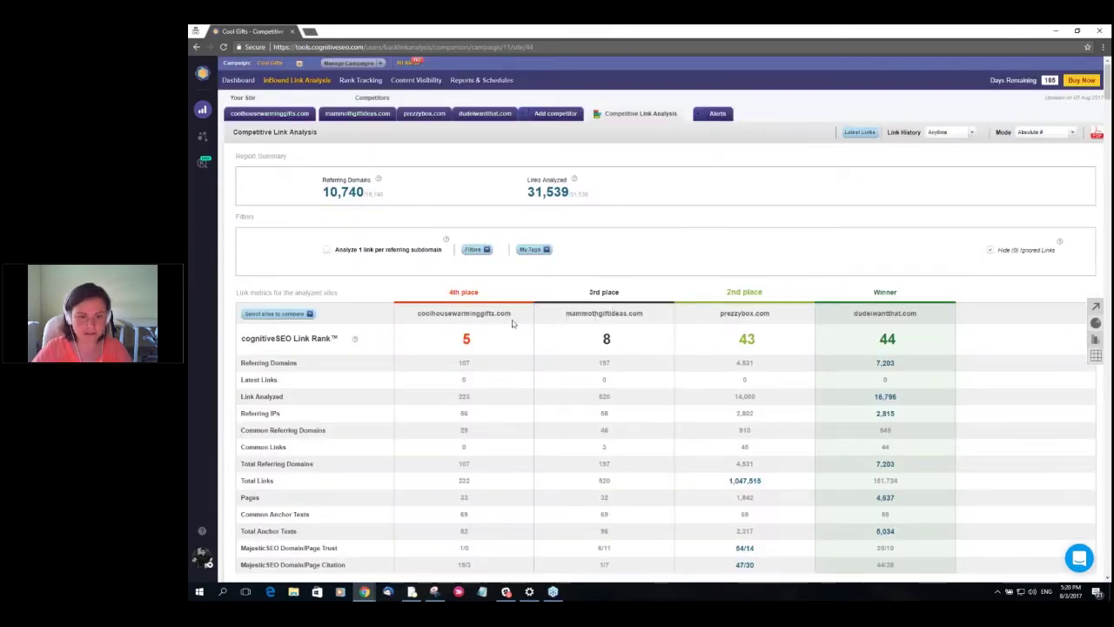
drag(922, 316, 846, 313)
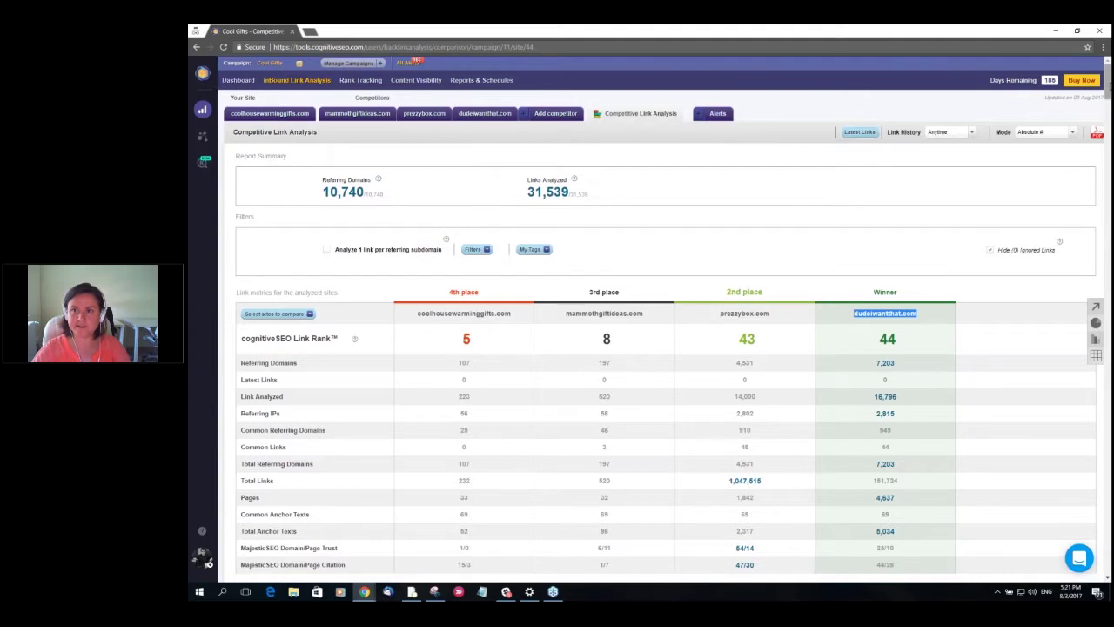
Hide the No Influence and Low Influence series in the cognitiveSEO Link Influence chart and compare the Average Influence bars.
scroll(662, 349, down, 3)
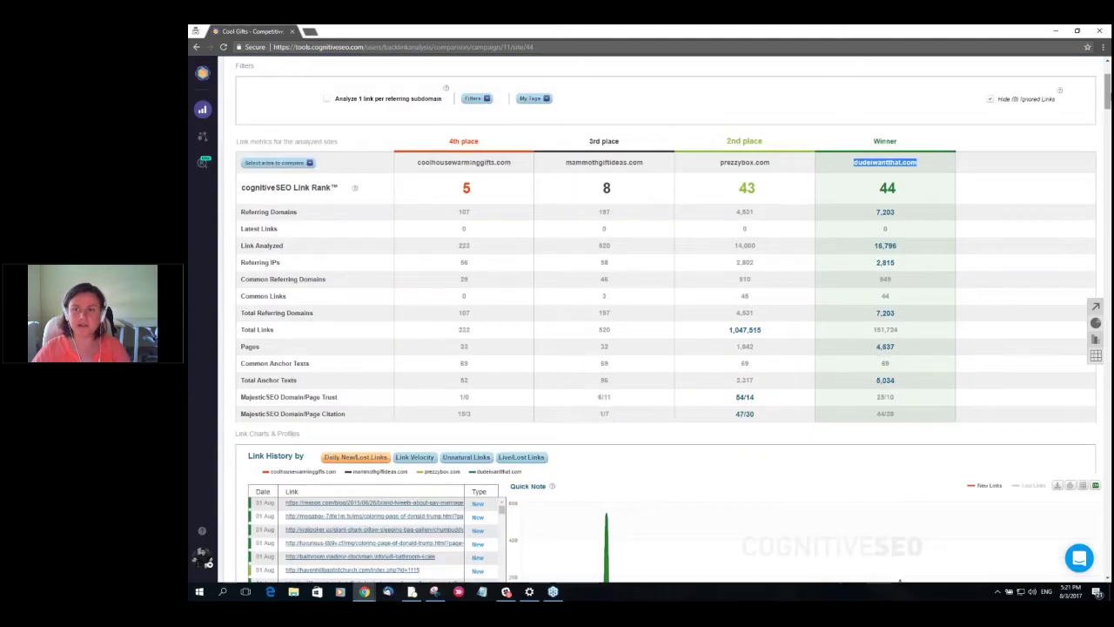
drag(1108, 92, 1098, 229)
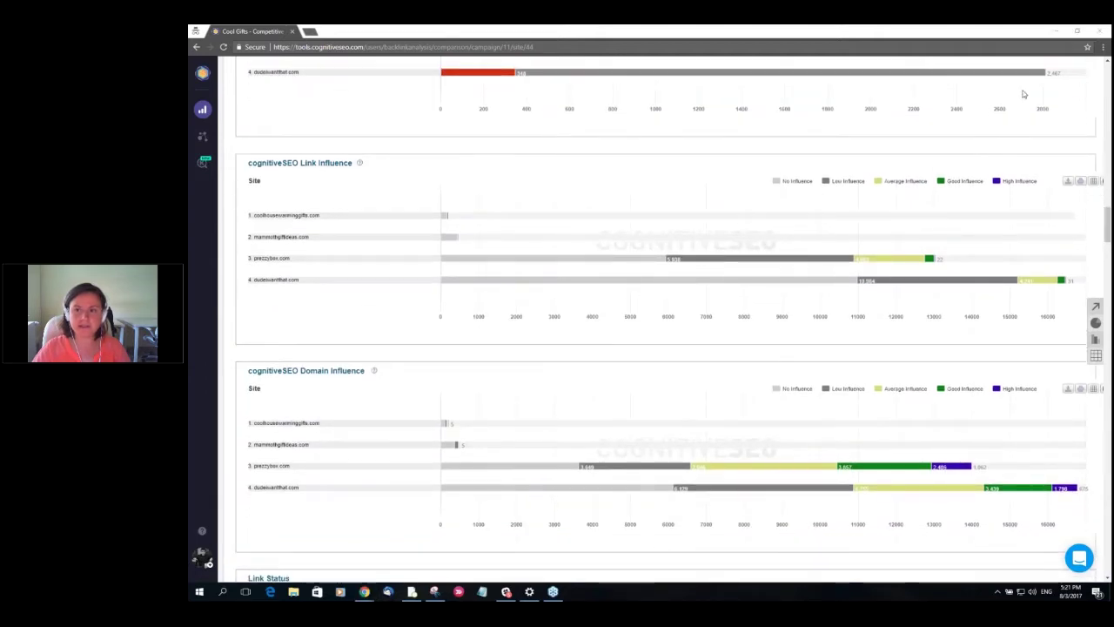
click(846, 181)
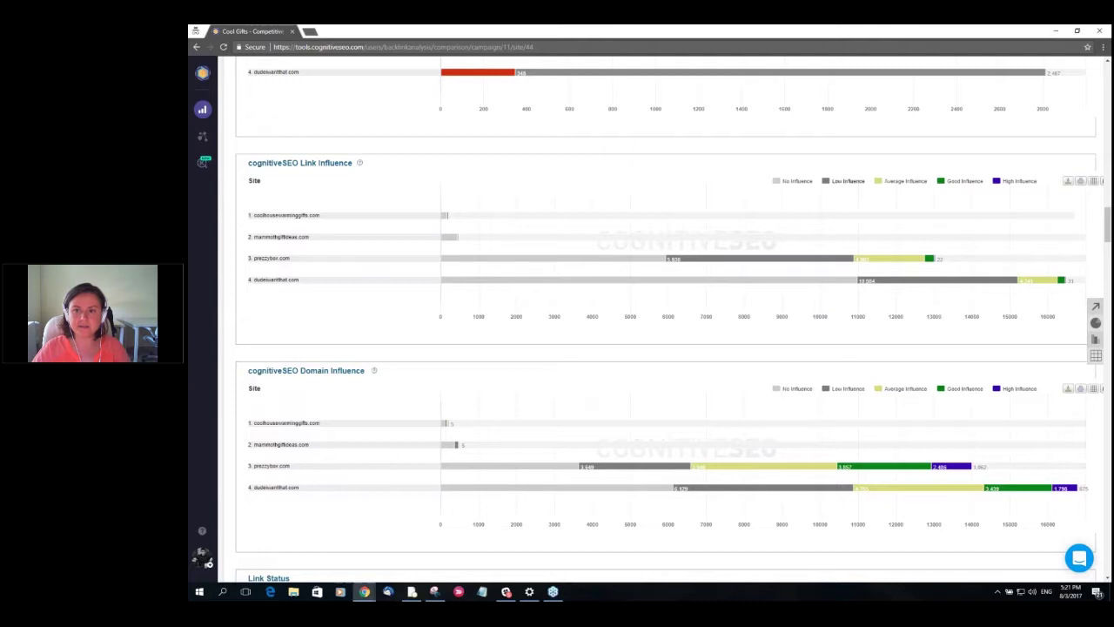
click(802, 182)
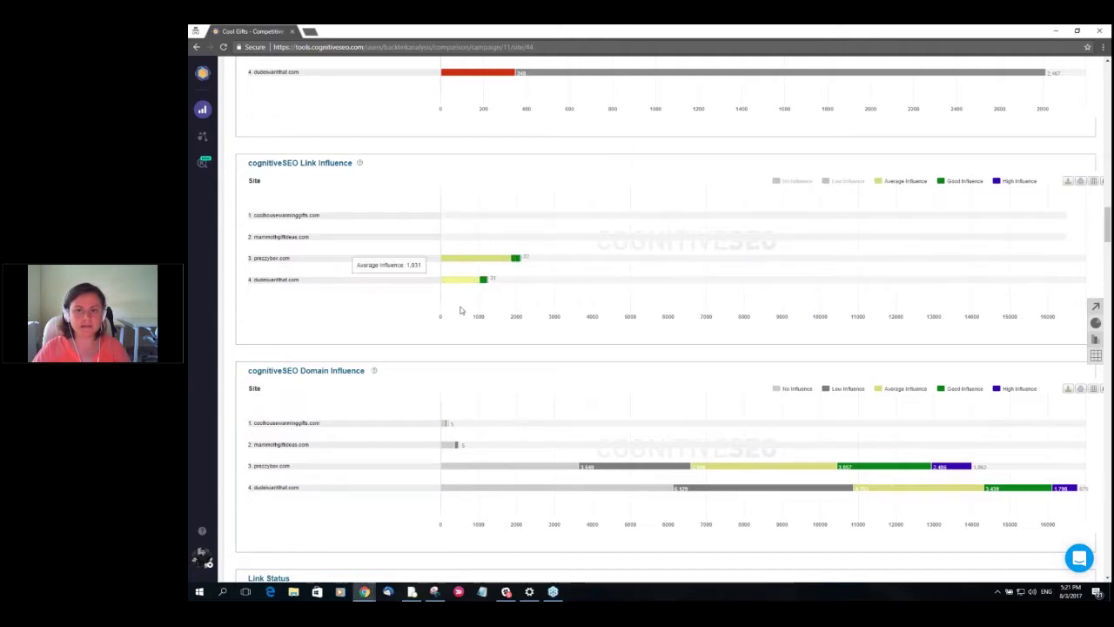
mouse_move(488, 260)
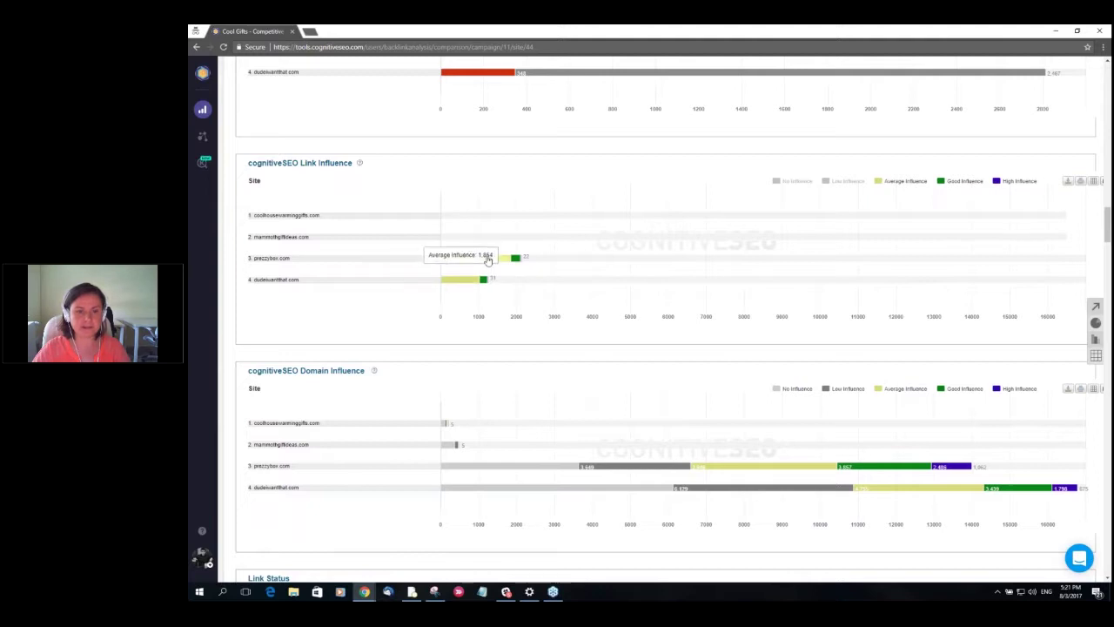
click(842, 182)
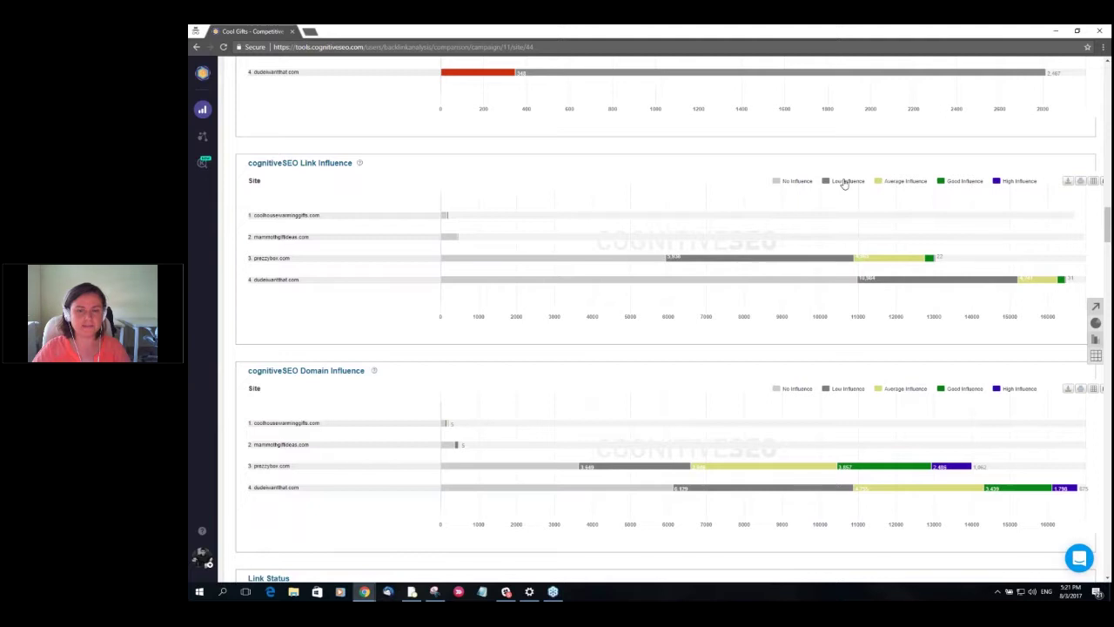
click(843, 181)
click(797, 182)
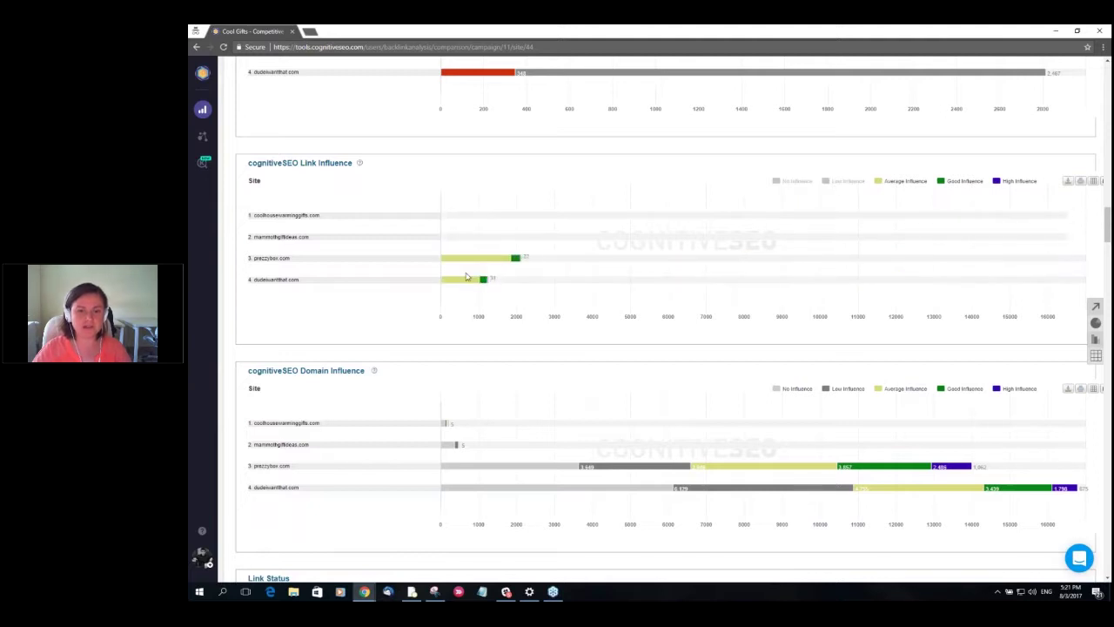
Hide the Average Influence series and view the Good Influence links of dudeiwantthat.com, closing the list when finished.
click(908, 182)
mouse_move(446, 280)
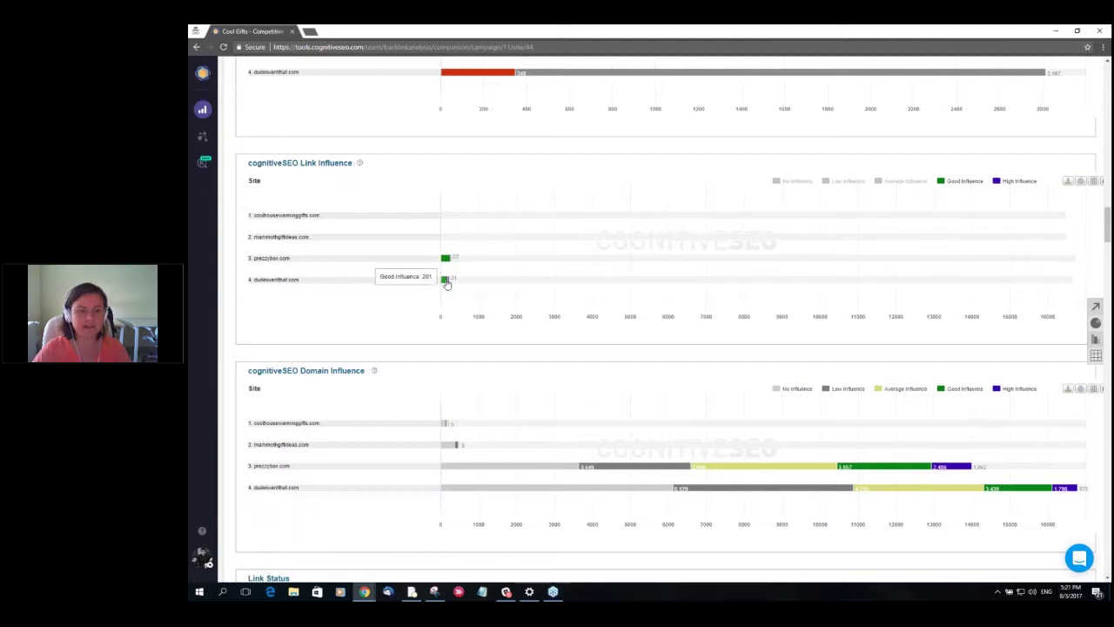
click(446, 282)
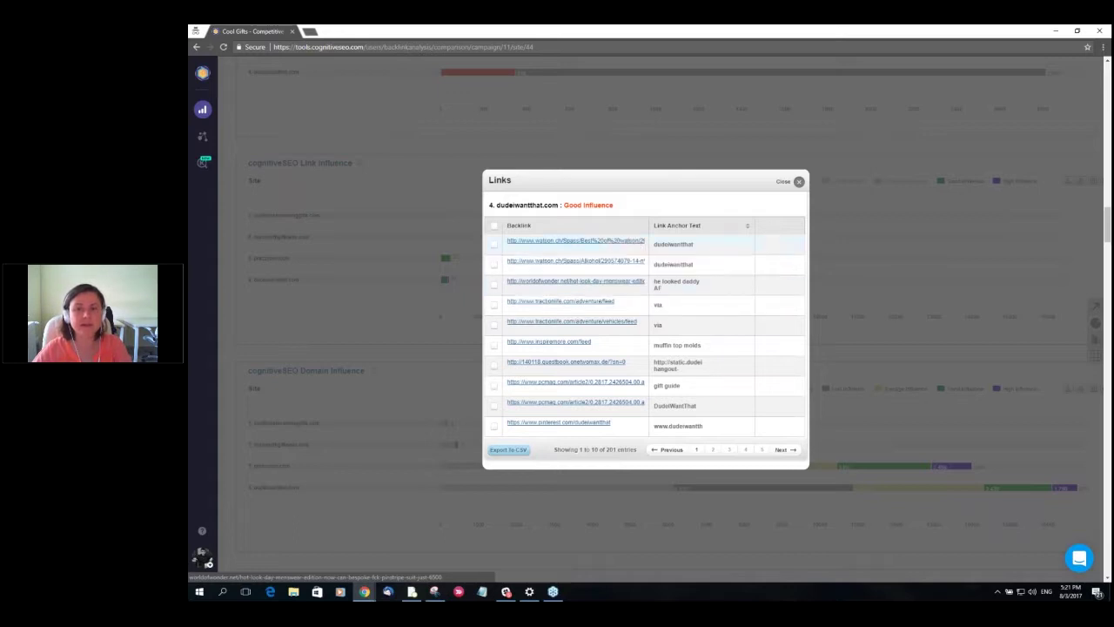
click(799, 183)
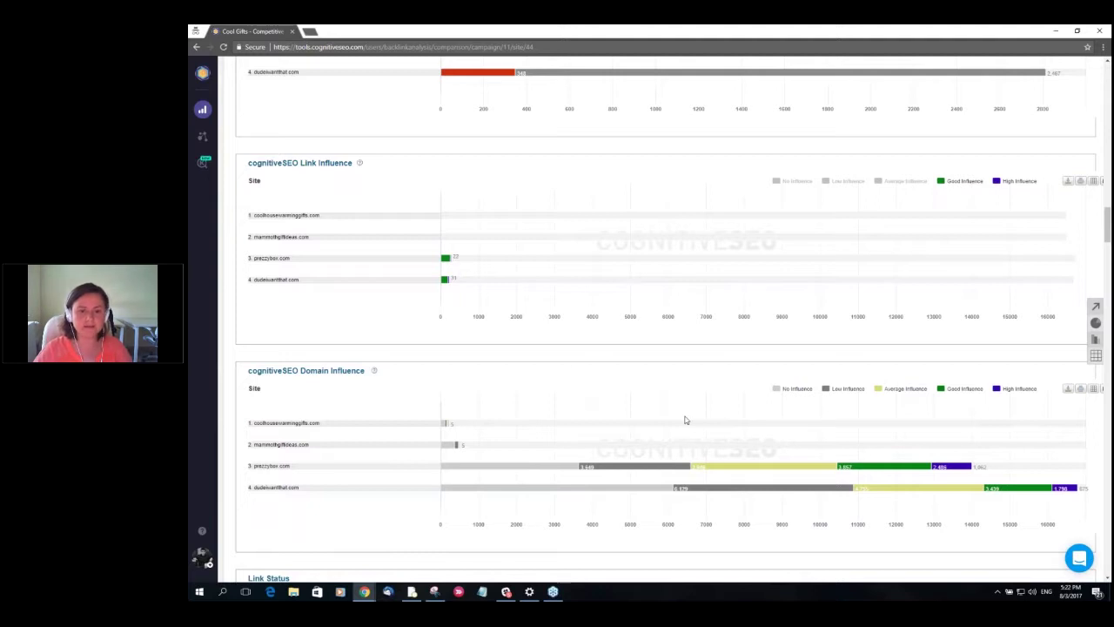
Examine the cognitiveSEO Domain Influence chart for the compared sites.
scroll(567, 370, down, 1)
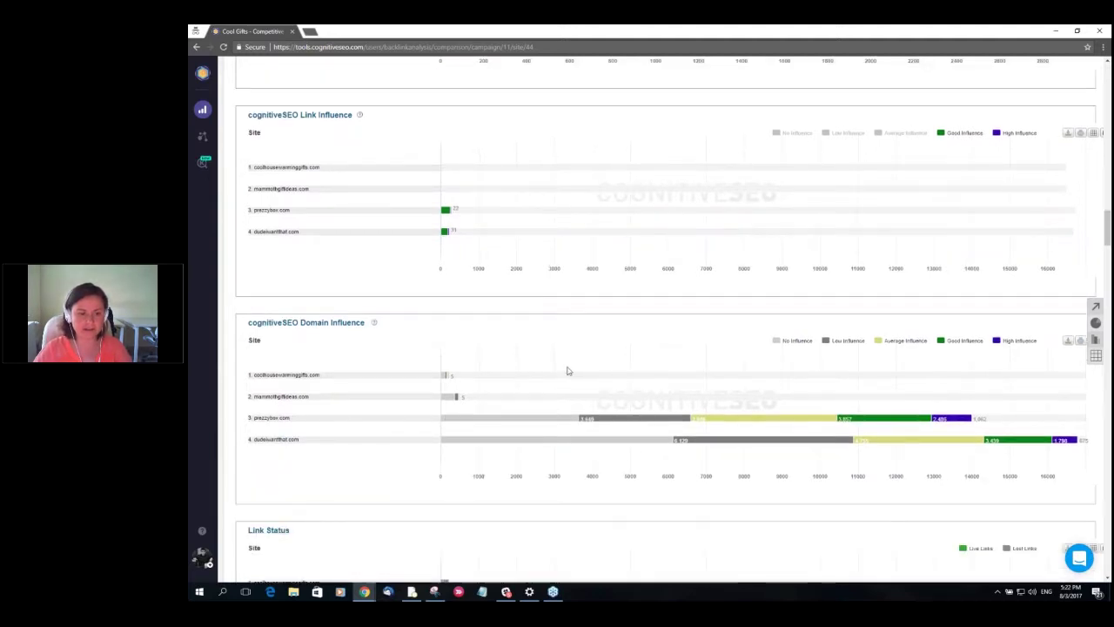
scroll(567, 373, down, 2)
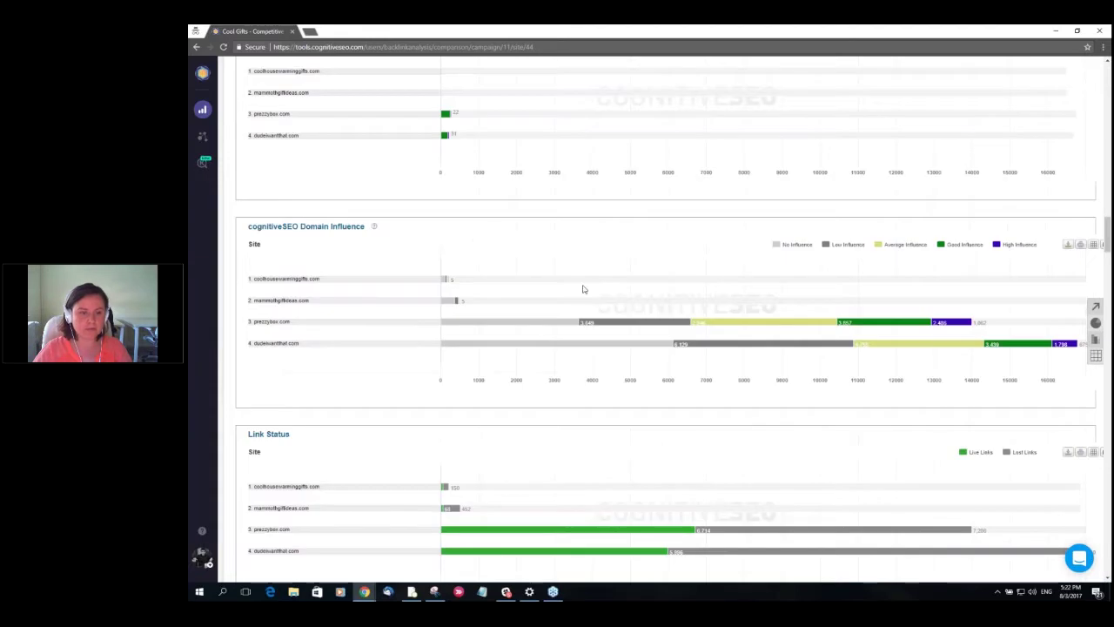
scroll(392, 317, up, 2)
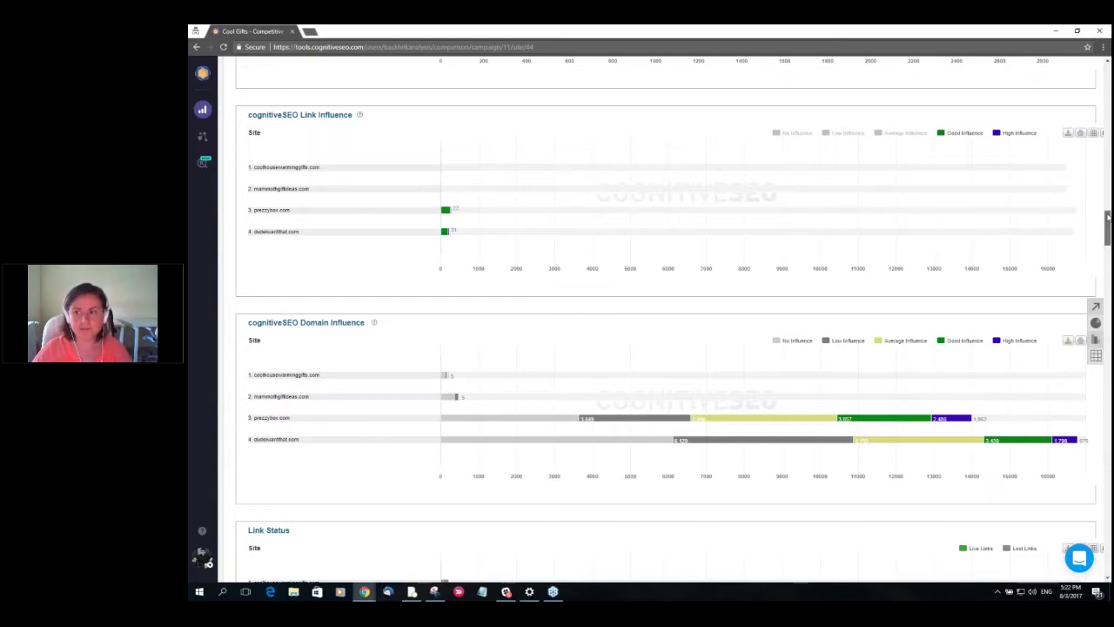
Open Site Explorer and run an exploration of dudeiwantthat.com.
scroll(1108, 218, up, 20)
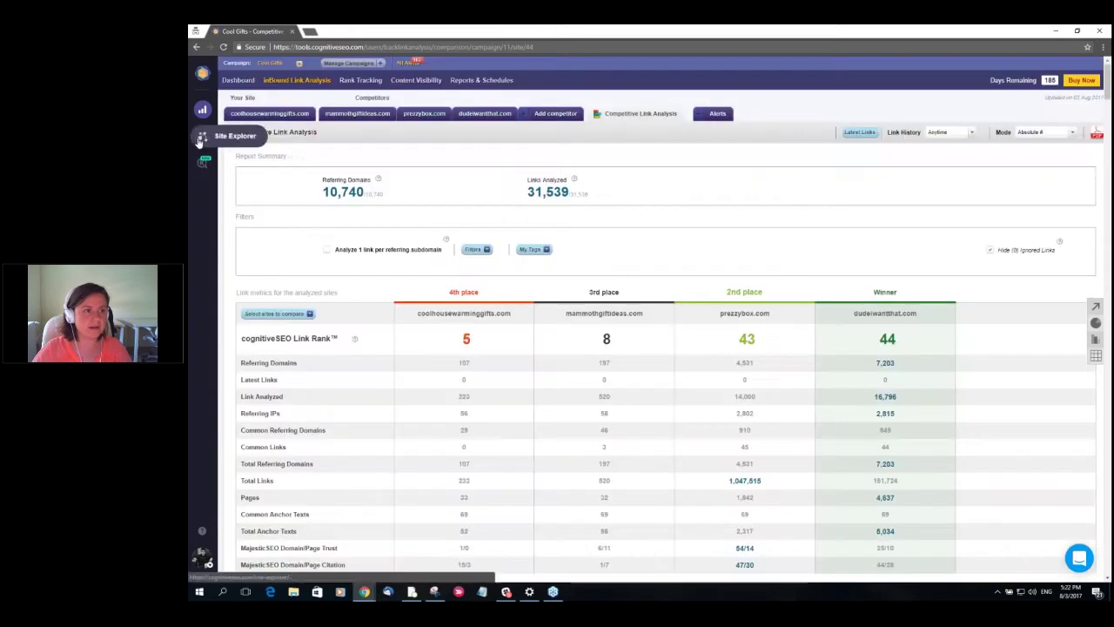
click(201, 139)
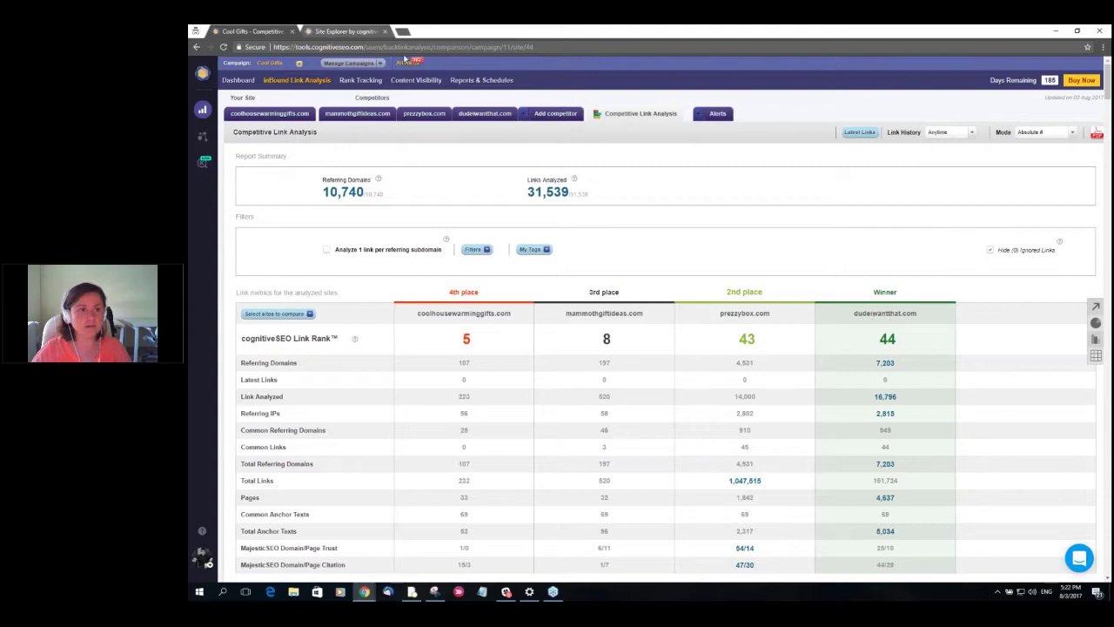
click(351, 30)
right_click(421, 332)
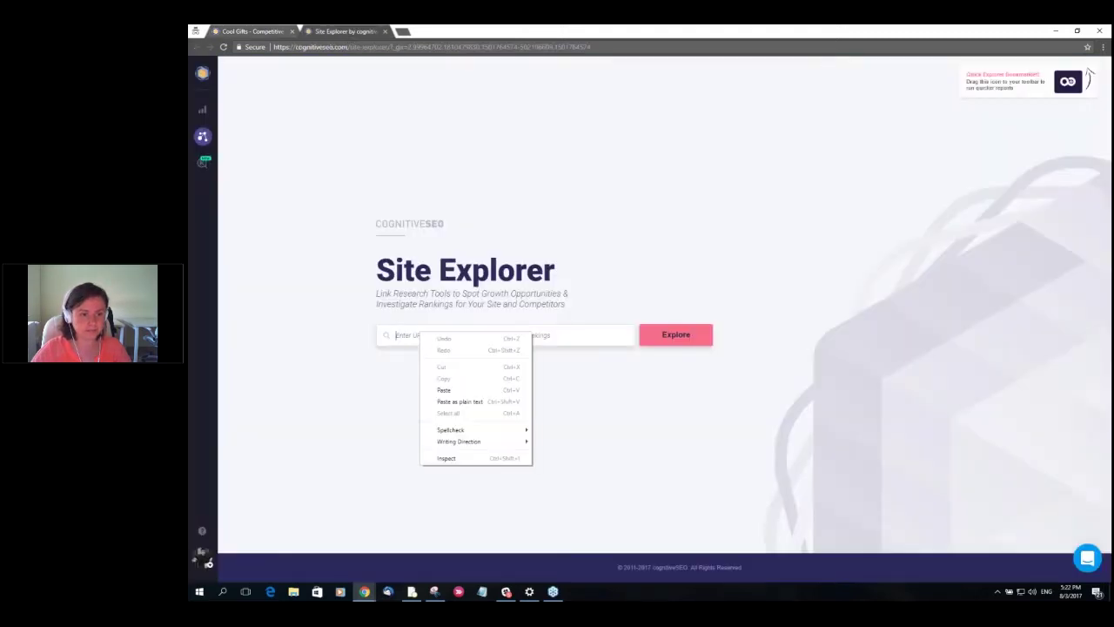
click(443, 390)
click(678, 338)
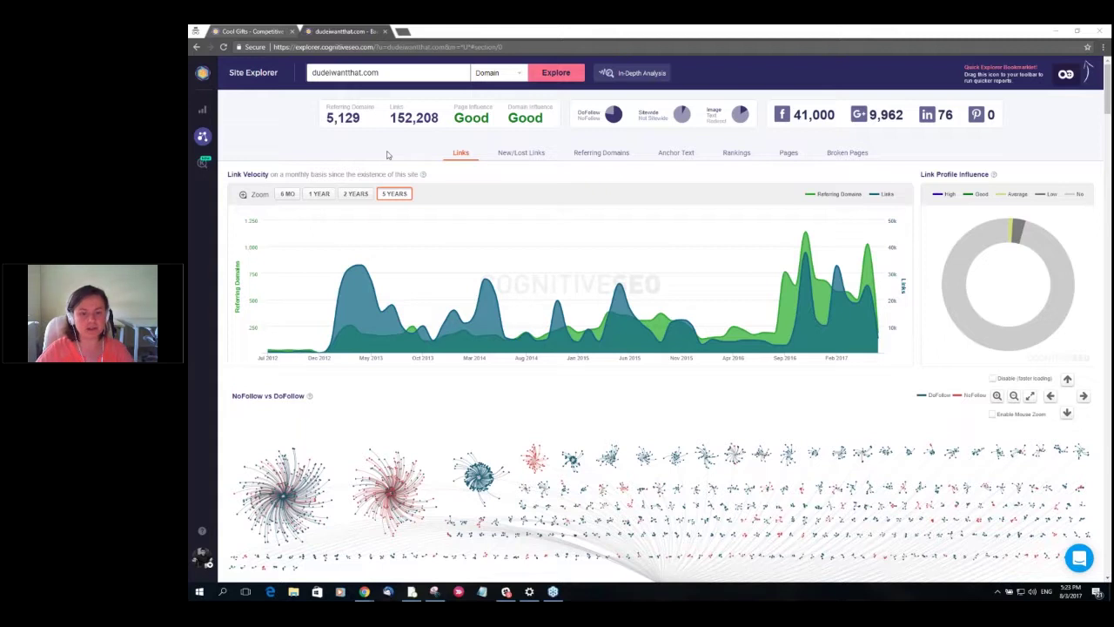
Review the daily new and lost links of dudeiwantthat.com and list the new links for 12 Jul 2017.
click(522, 154)
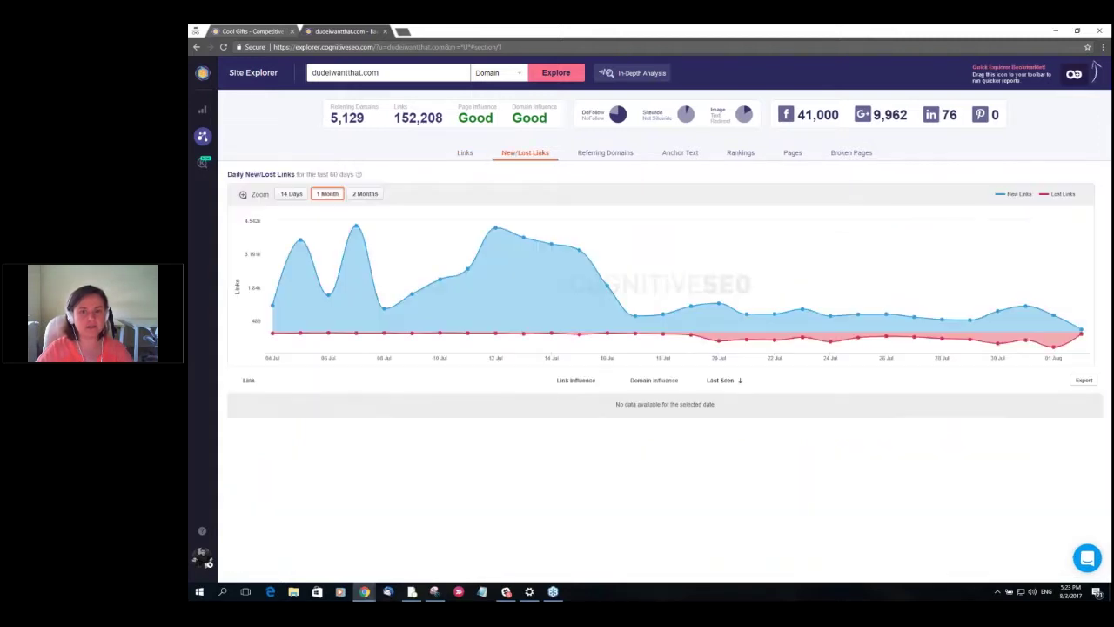
scroll(540, 246, down, 1)
scroll(495, 230, up, 1)
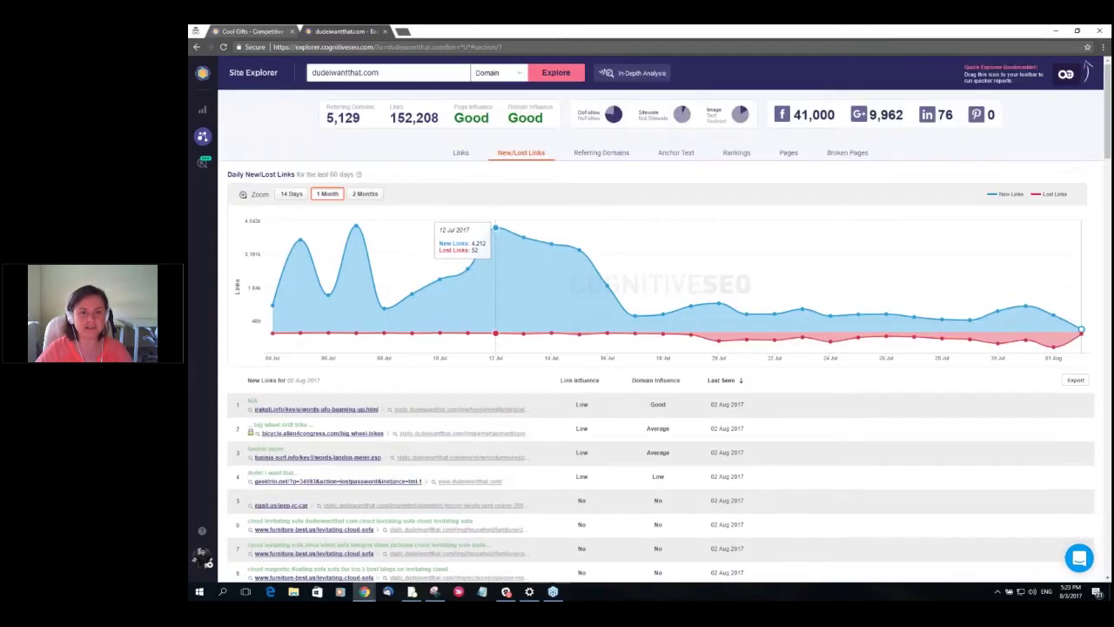
click(495, 231)
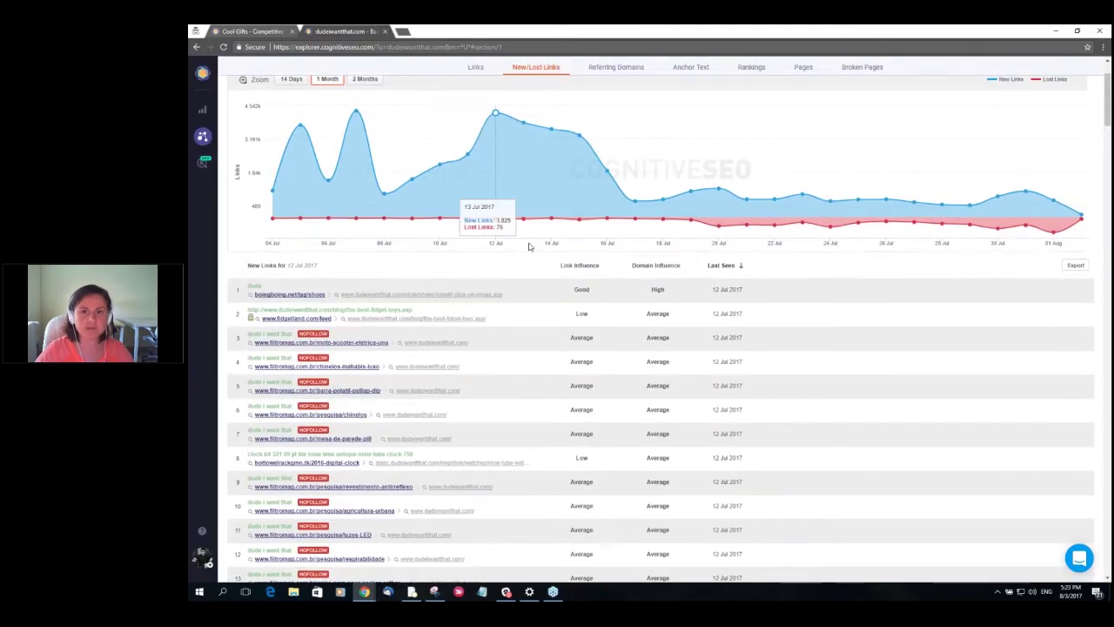
View the broken pages of dudeiwantthat.com and open the links pointing to the first one, the outdoor hanging sky swing image.
click(861, 67)
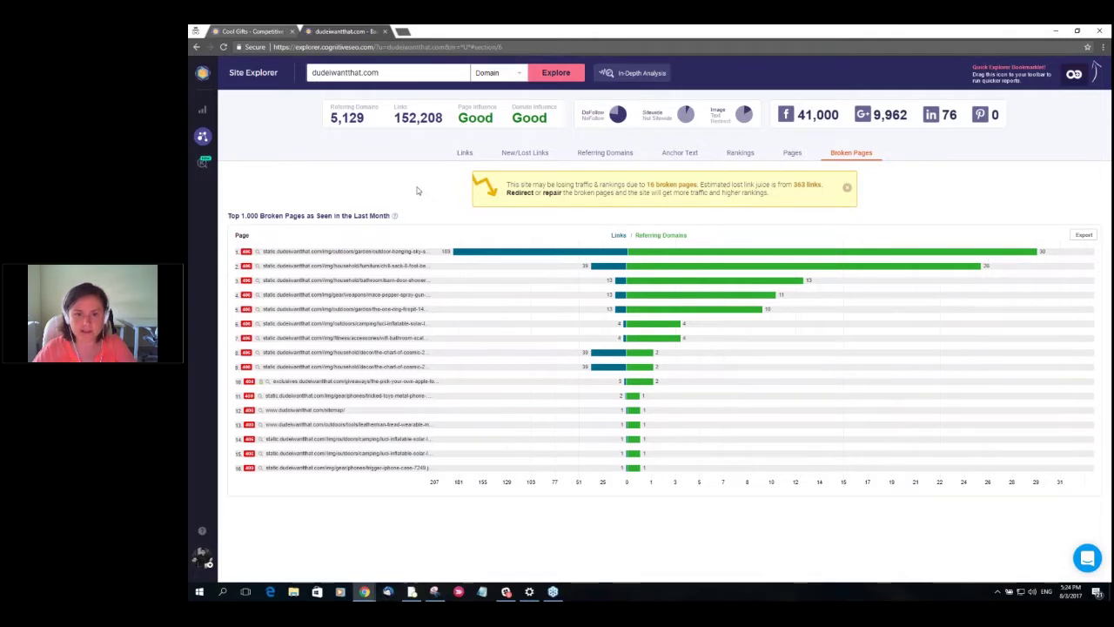
mouse_move(527, 254)
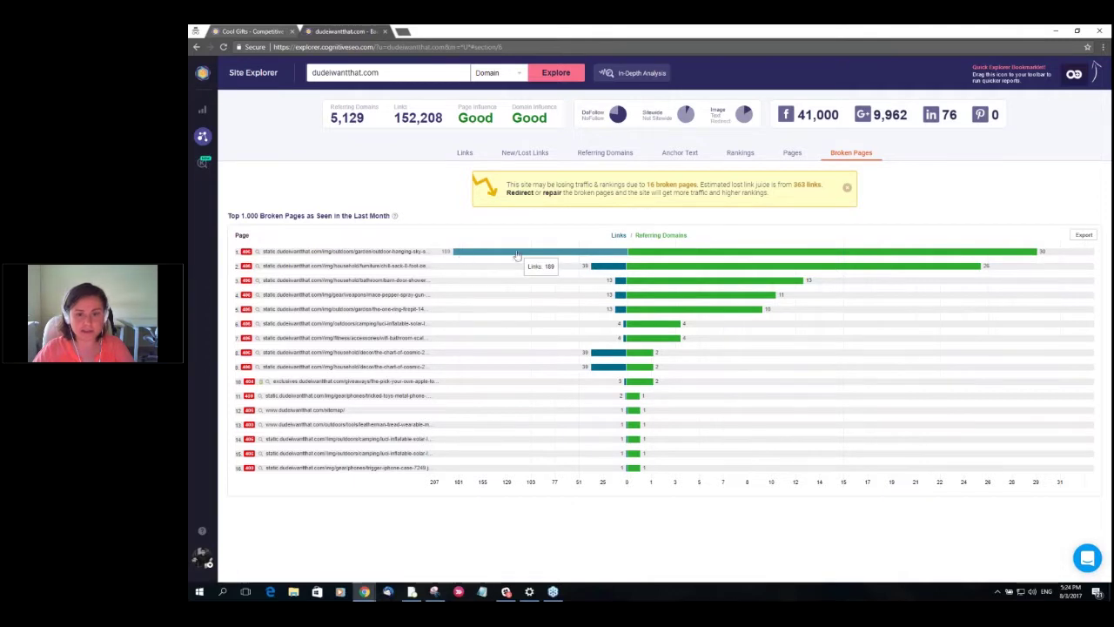
mouse_move(661, 258)
mouse_move(595, 259)
click(596, 259)
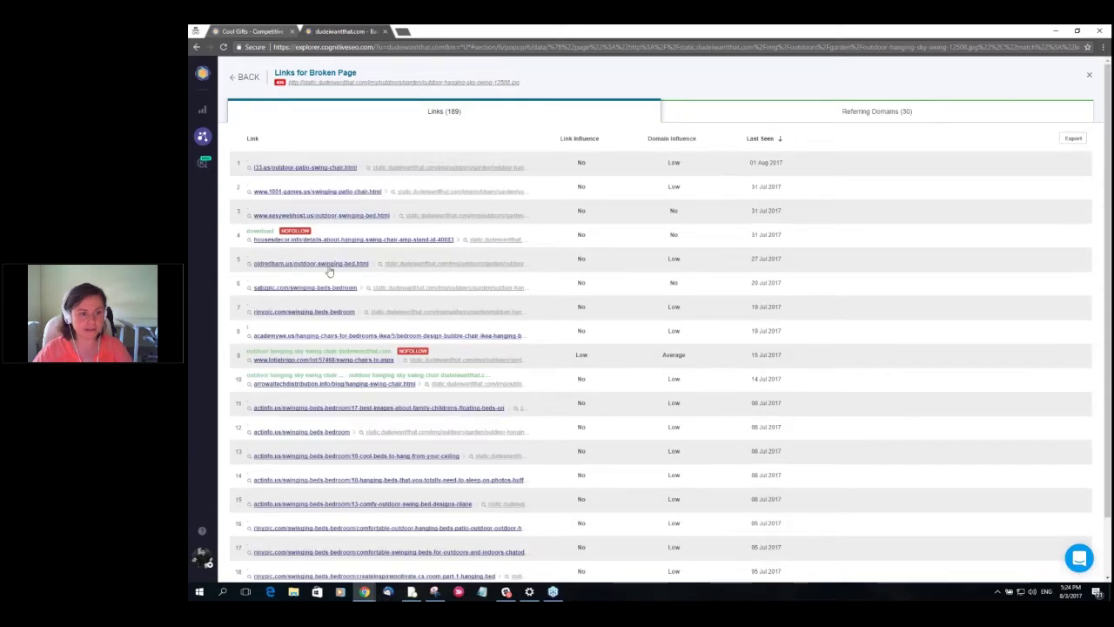
Sort the links to the broken sky swing image by Domain Influence, highest first, and look through them.
scroll(329, 272, down, 6)
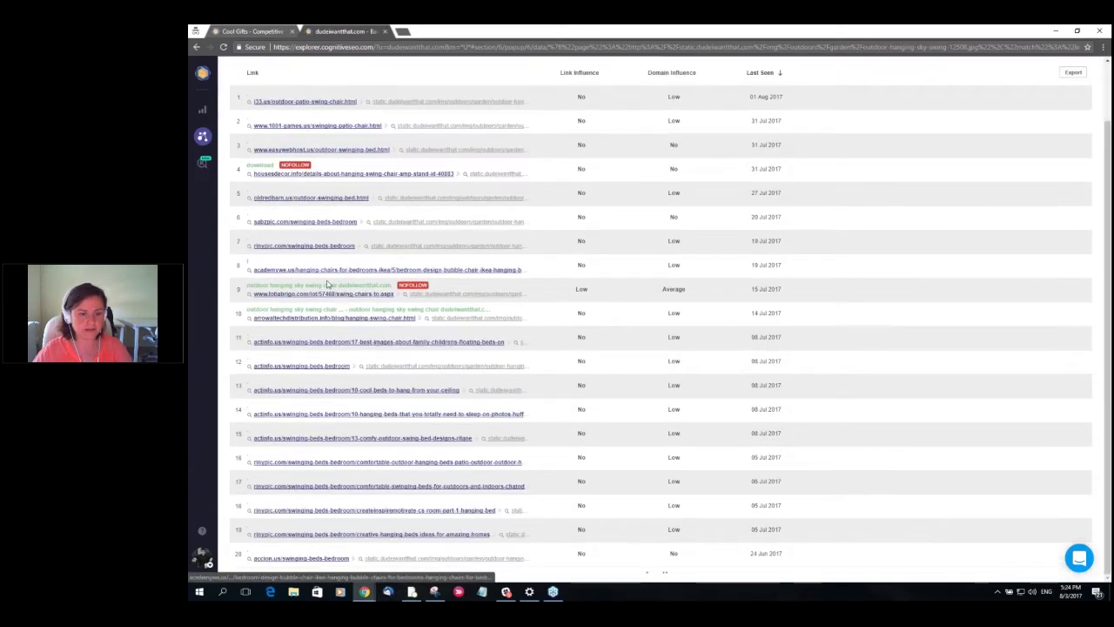
scroll(329, 312, down, 5)
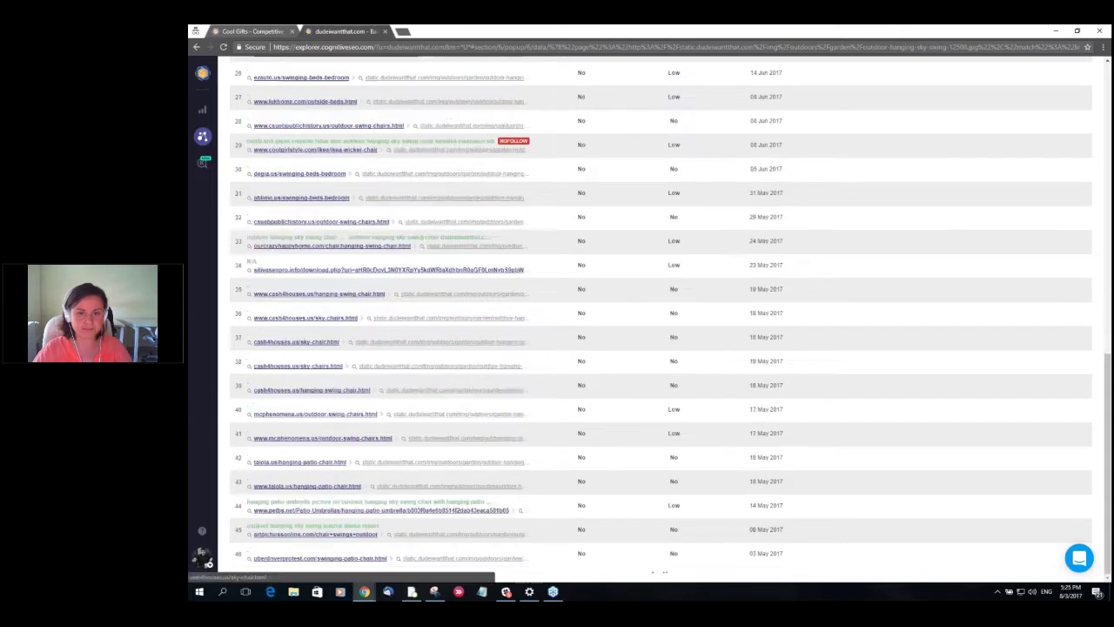
scroll(329, 341, up, 12)
click(685, 139)
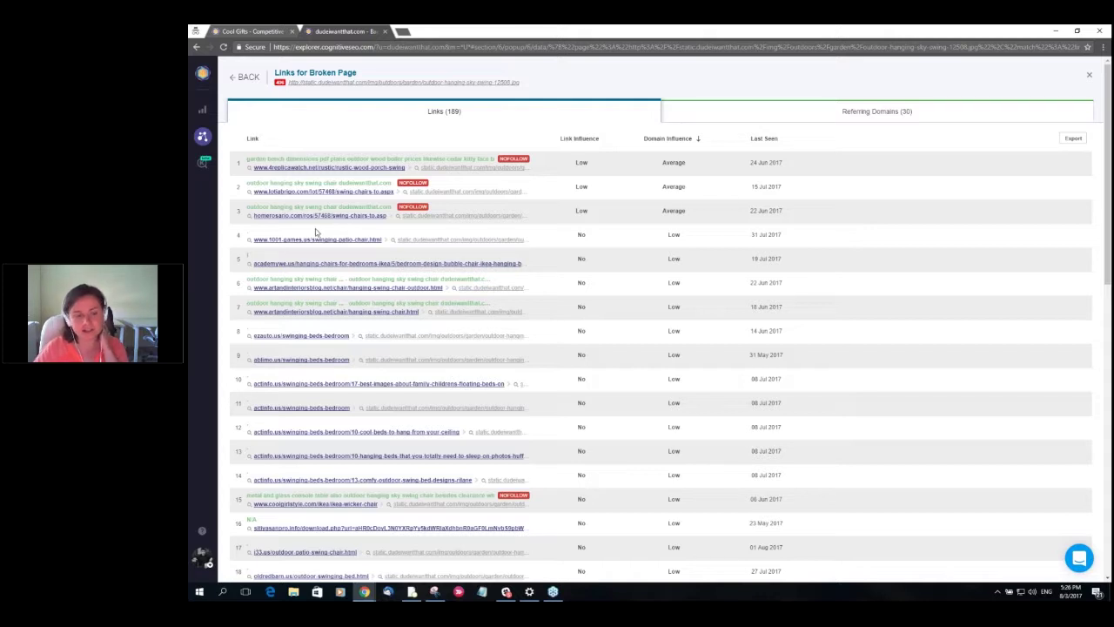
scroll(316, 232, down, 6)
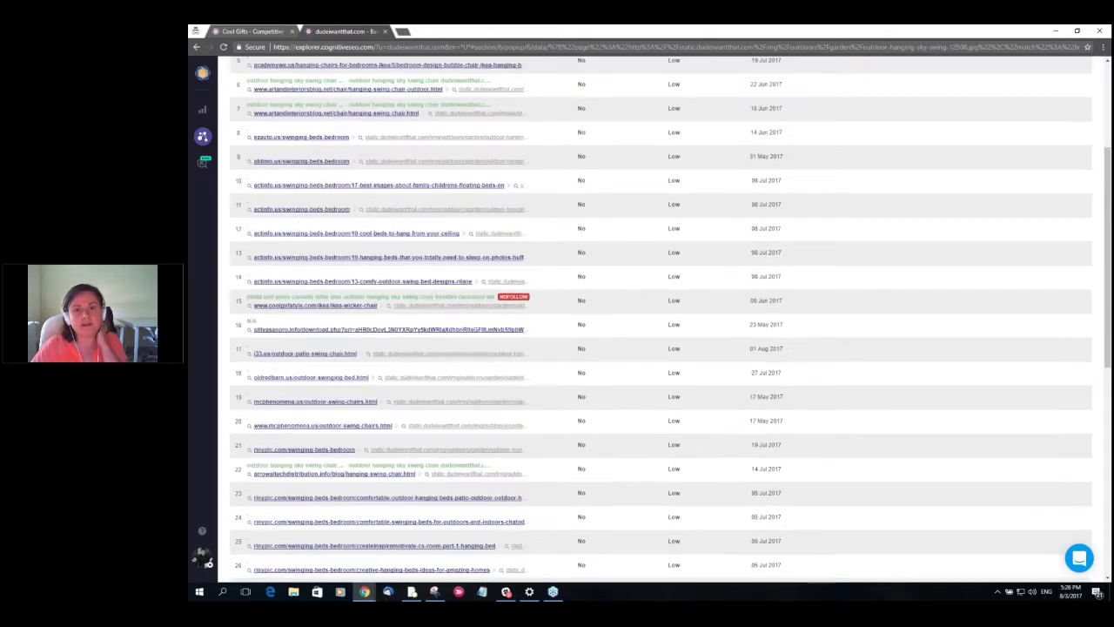
scroll(717, 114, up, 6)
Check the referring domains of the broken page, return to its links and close the broken page details.
click(716, 114)
click(554, 116)
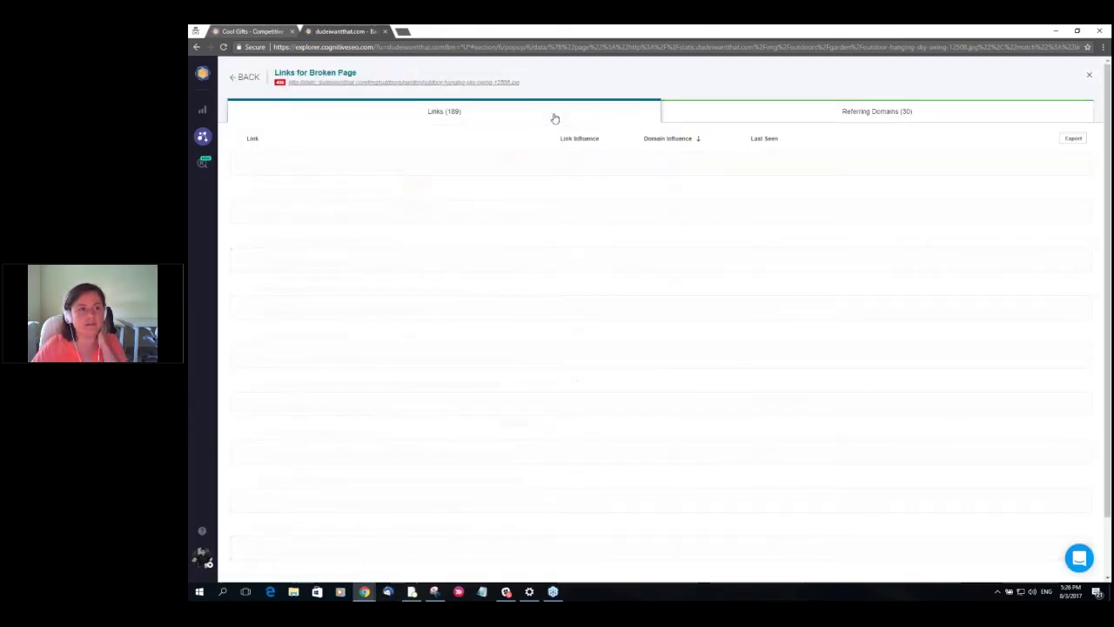
click(1089, 75)
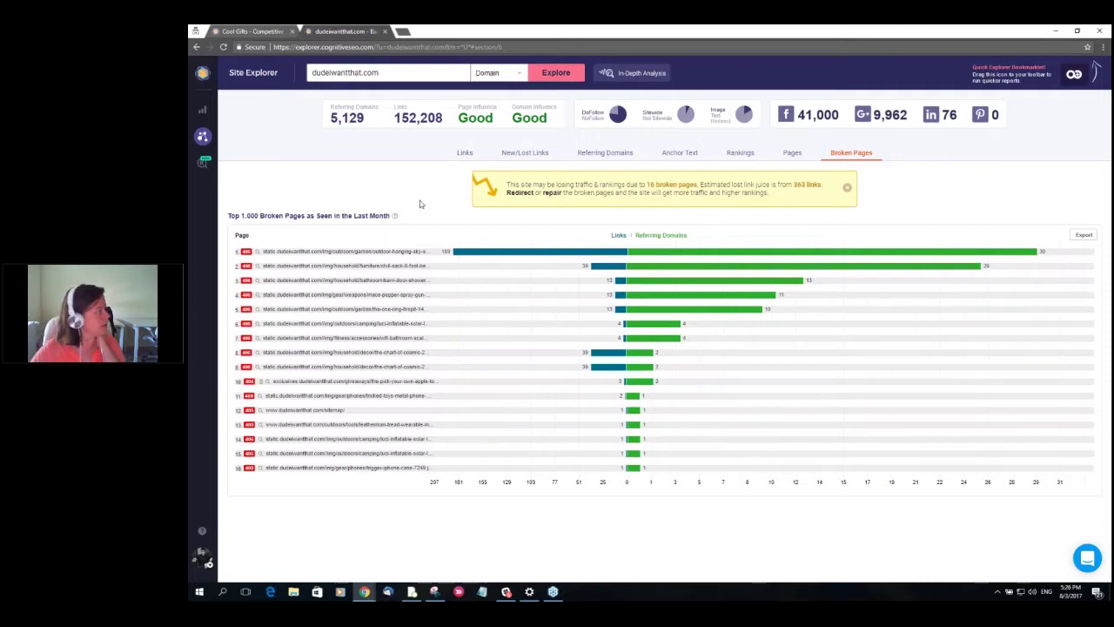
List the top pages of dudeiwantthat.com and view the fletcher-capstan-worlds table image in a separate tab, closing it when finished.
click(790, 153)
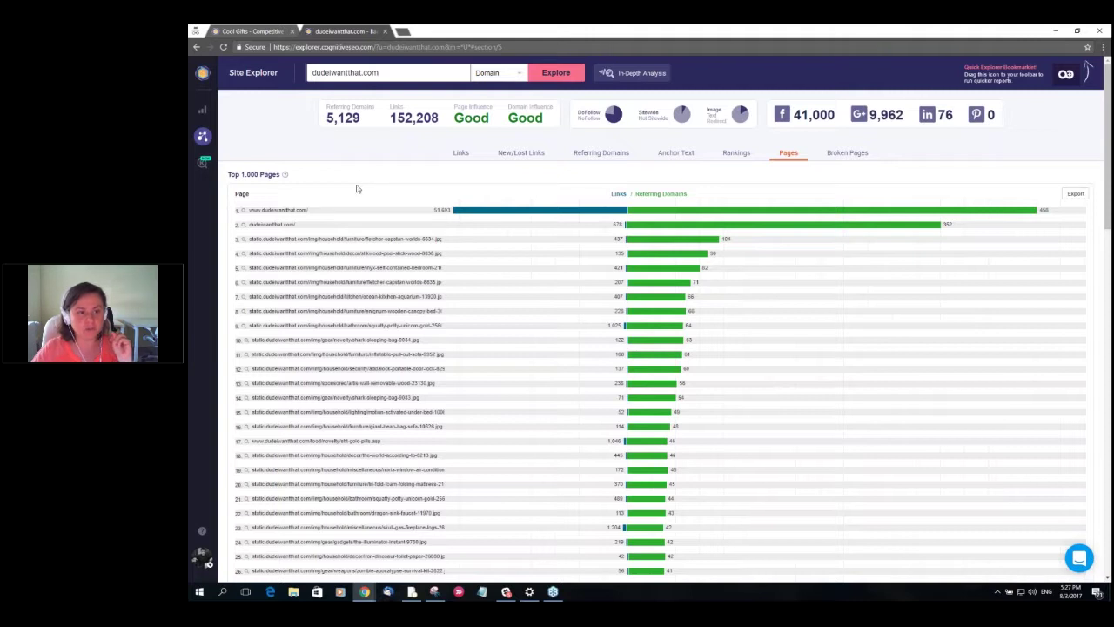
right_click(391, 242)
click(418, 247)
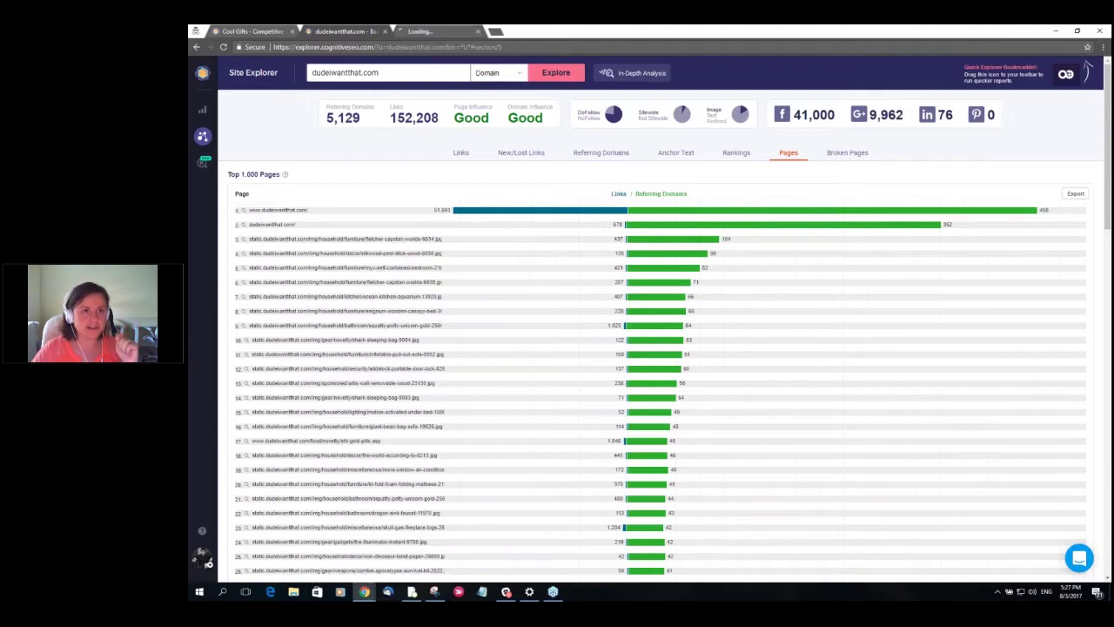
click(426, 32)
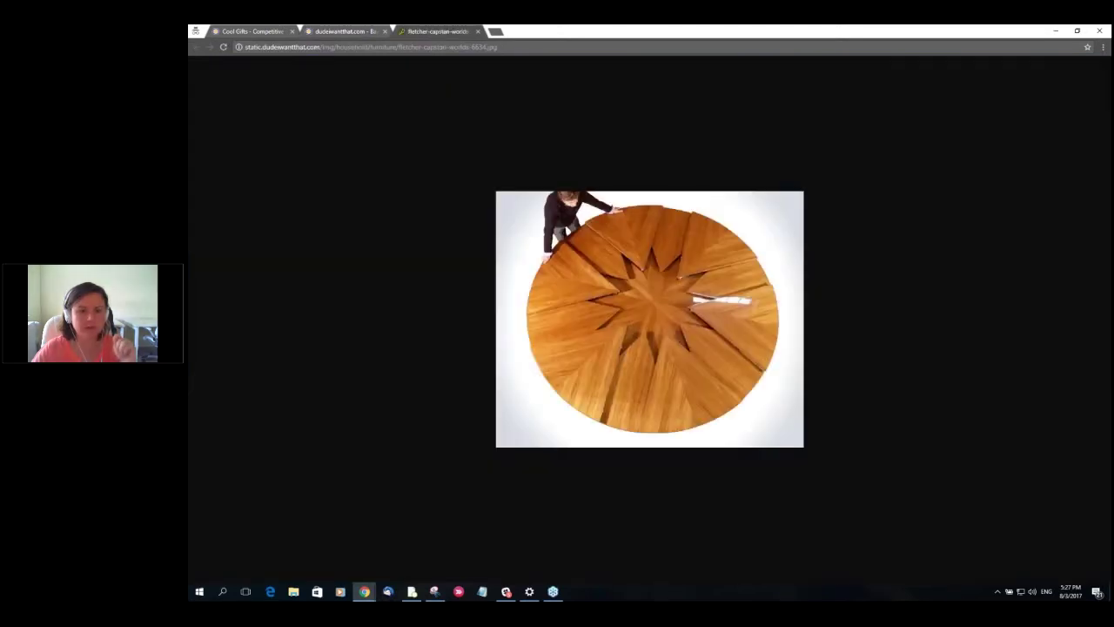
click(478, 31)
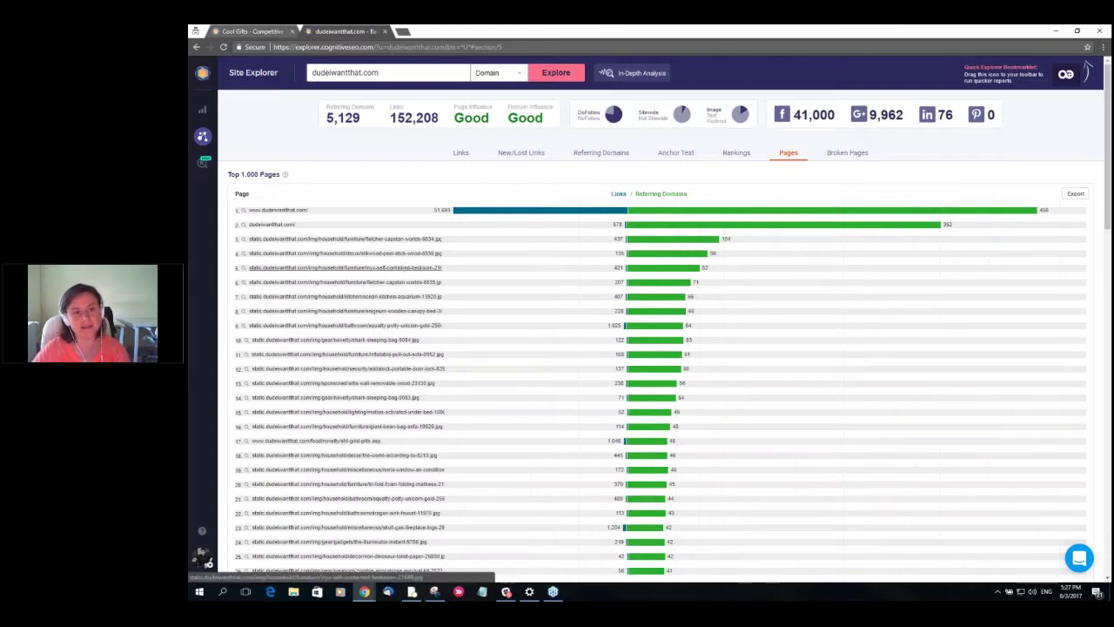
View the self-contained bedroom and ocean kitchen aquarium images from the top pages, closing each one after viewing.
click(366, 267)
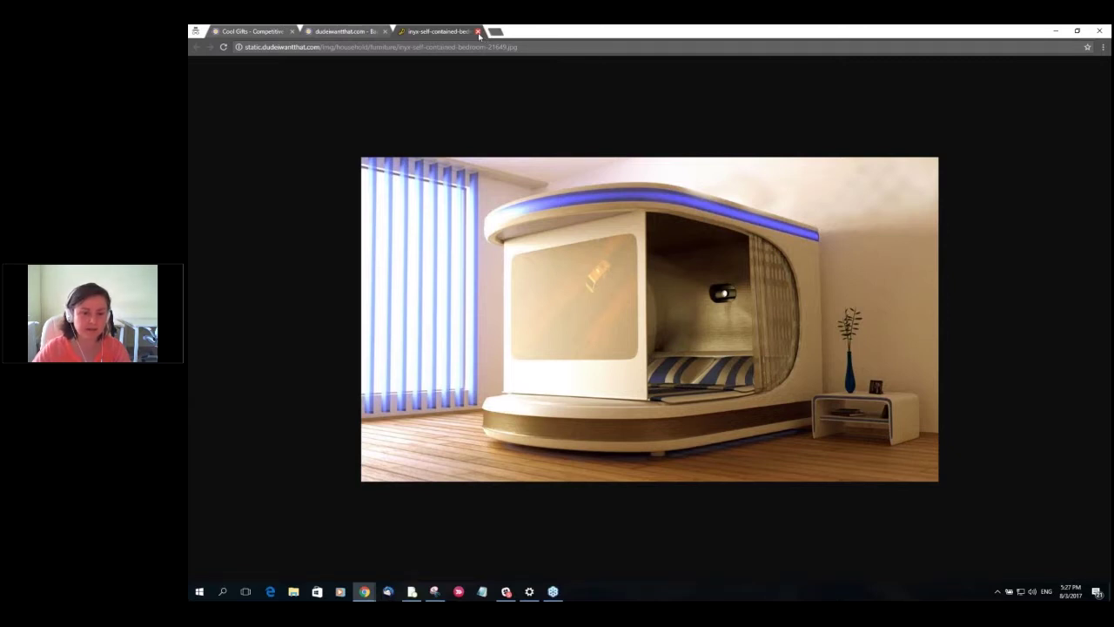
click(478, 32)
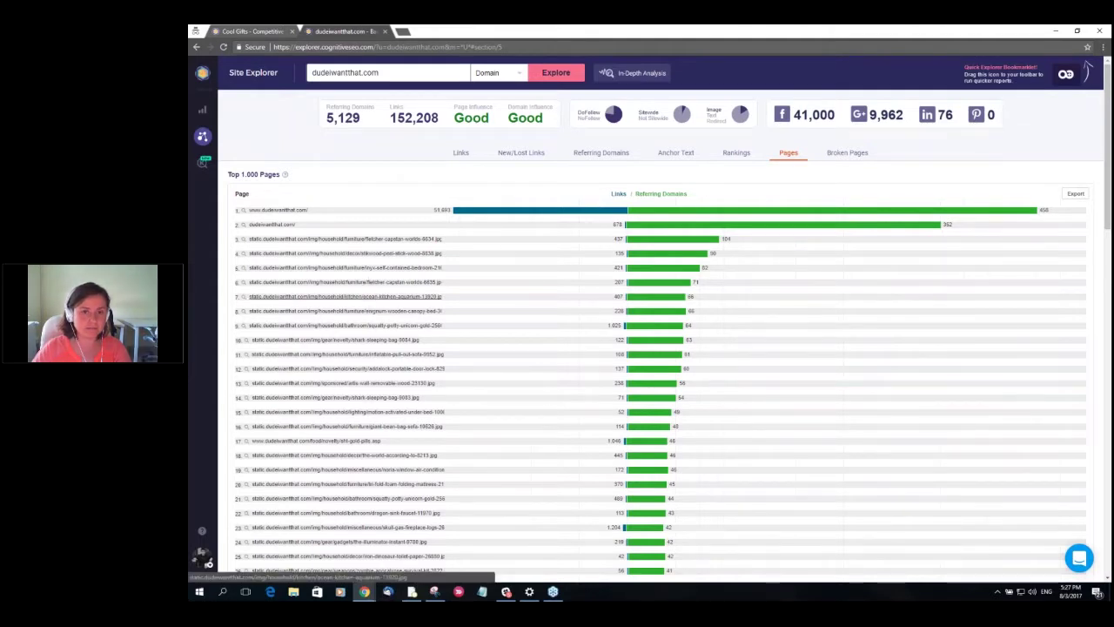
click(365, 297)
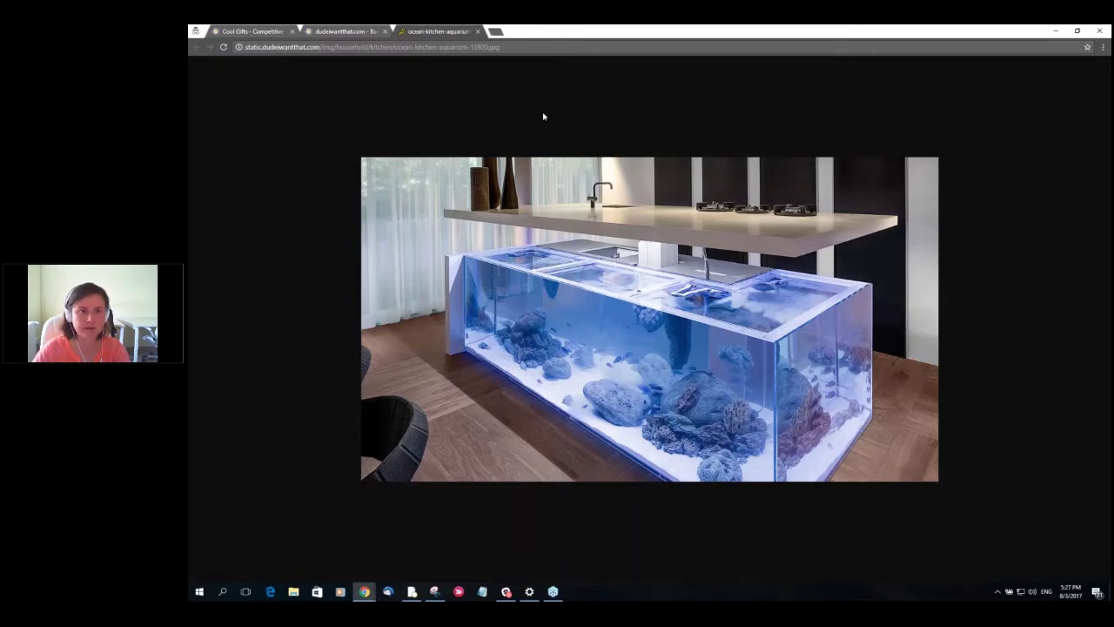
click(478, 32)
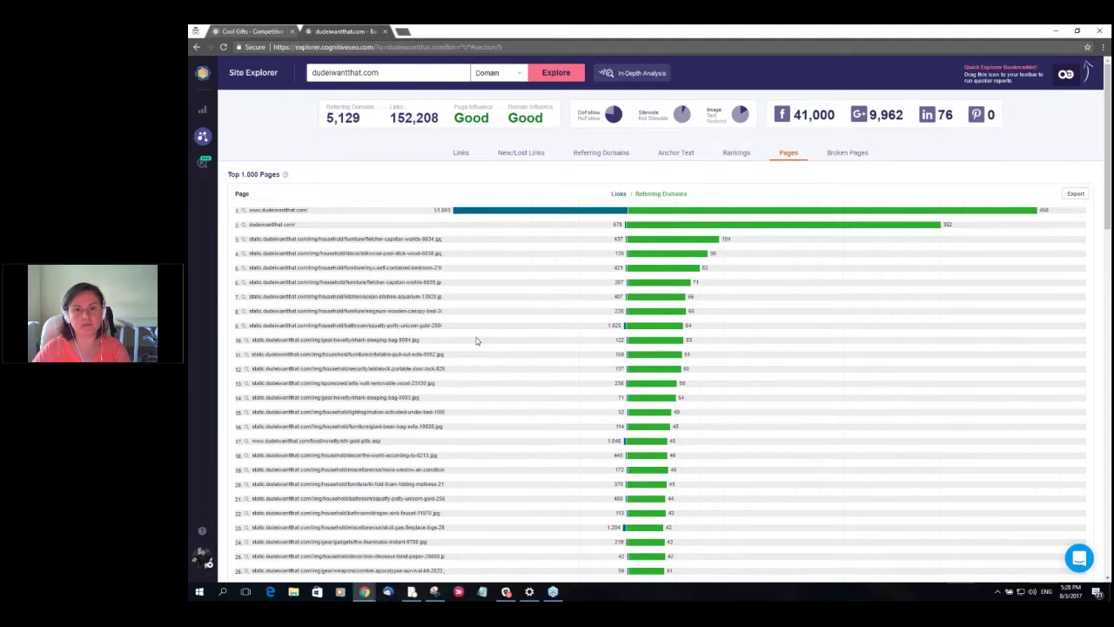
Show the USA search visibility of dudeiwantthat.com over 1 year with Google updates marked on the chart.
click(736, 155)
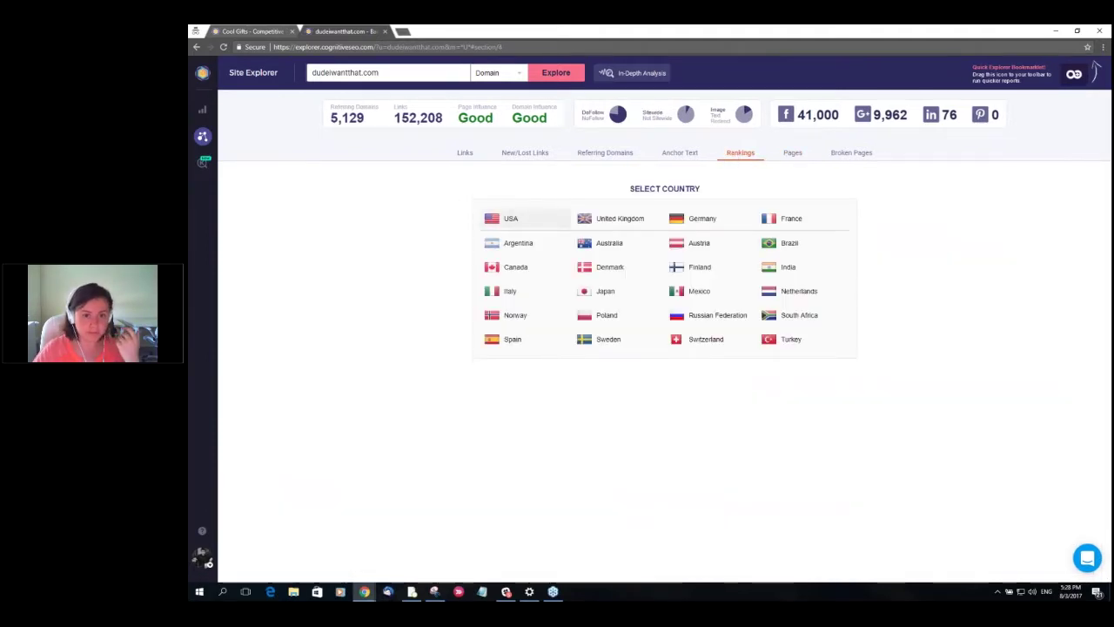
click(511, 218)
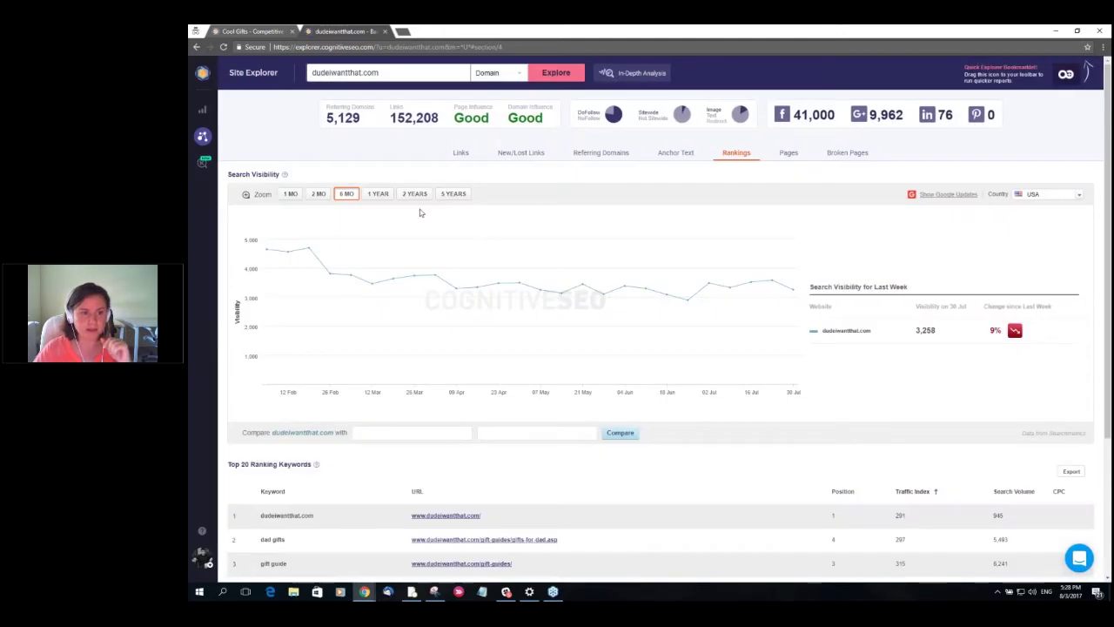
click(375, 193)
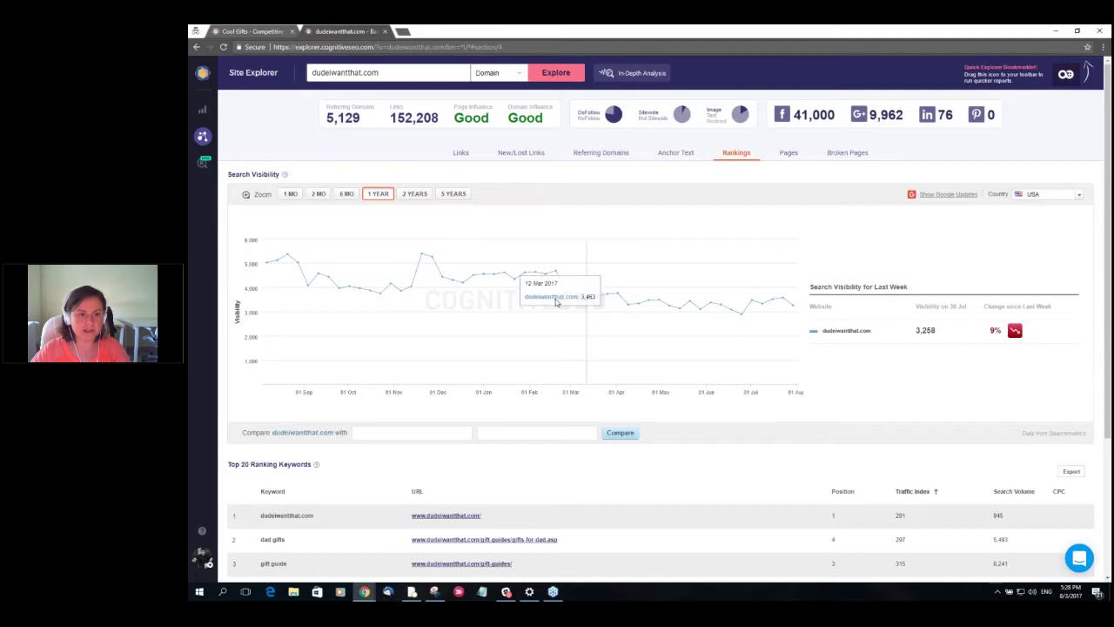
click(939, 197)
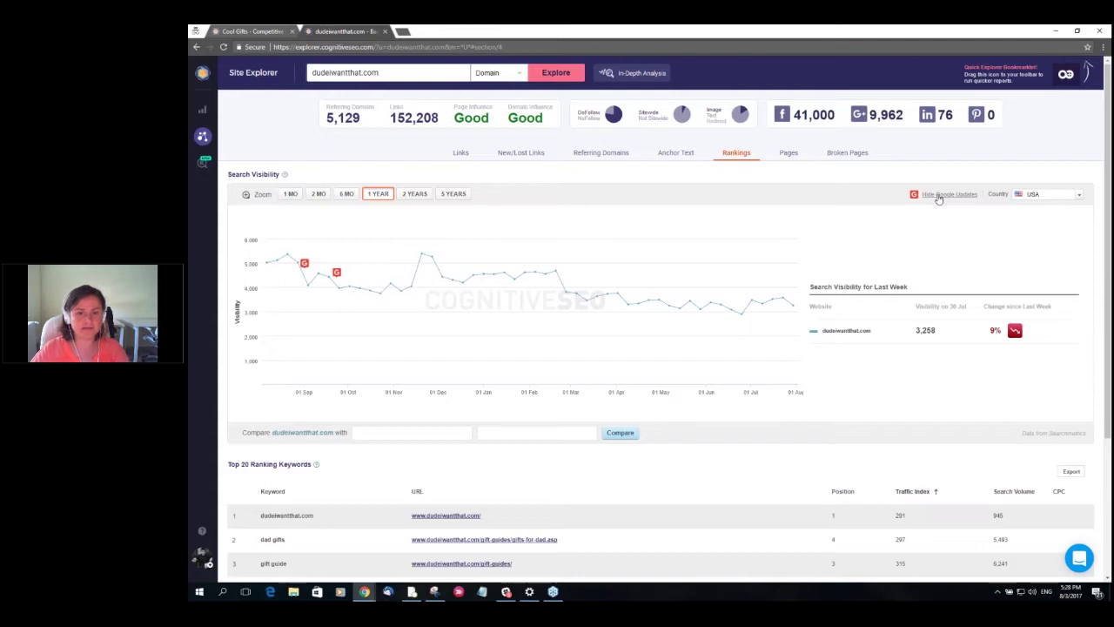
mouse_move(338, 269)
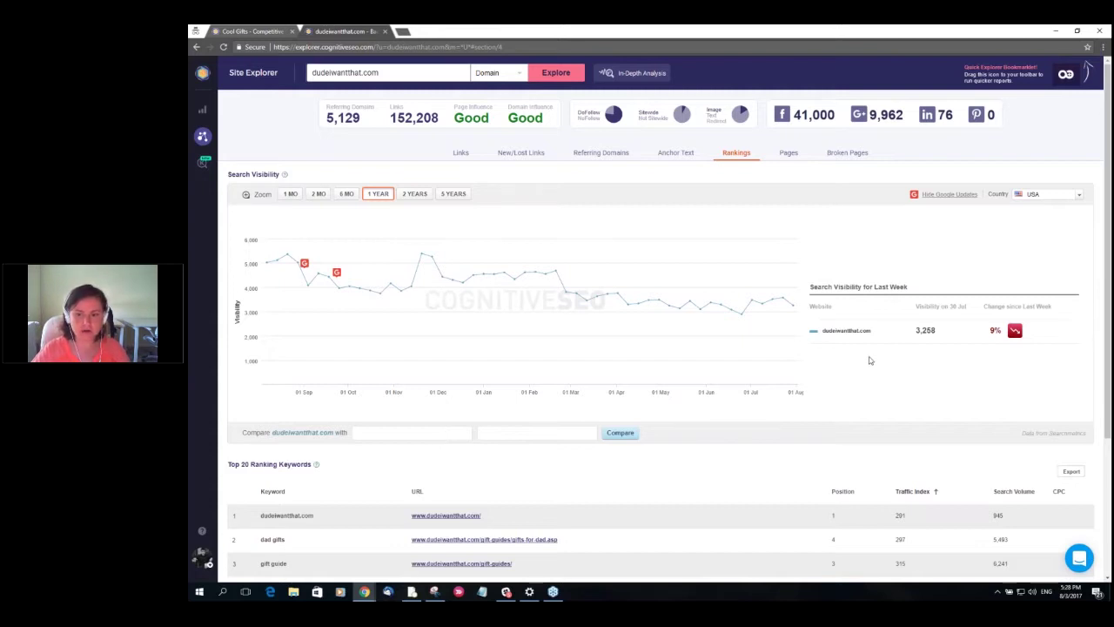
Expand the ranking keywords to the full top 20, sort them by position in ascending order and review them.
scroll(869, 357, down, 2)
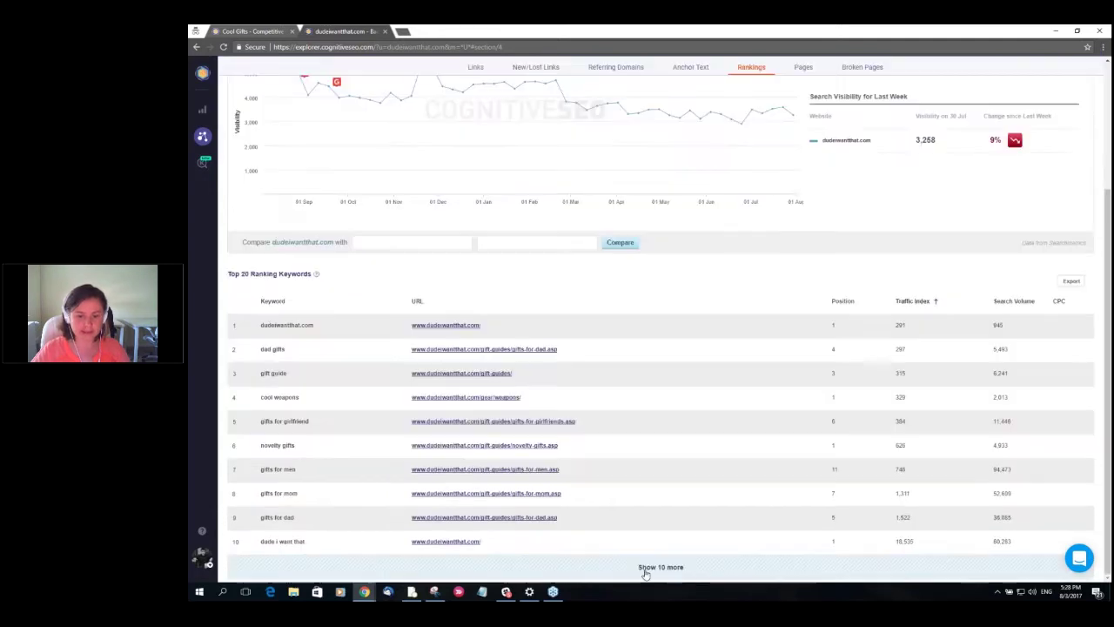
click(641, 569)
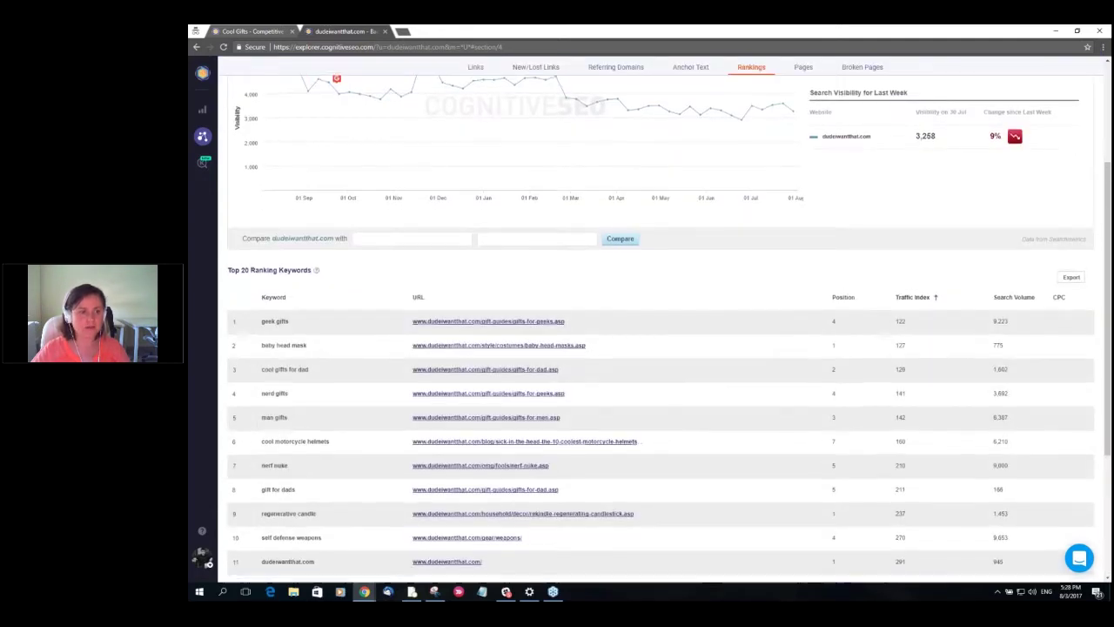
scroll(337, 228, down, 1)
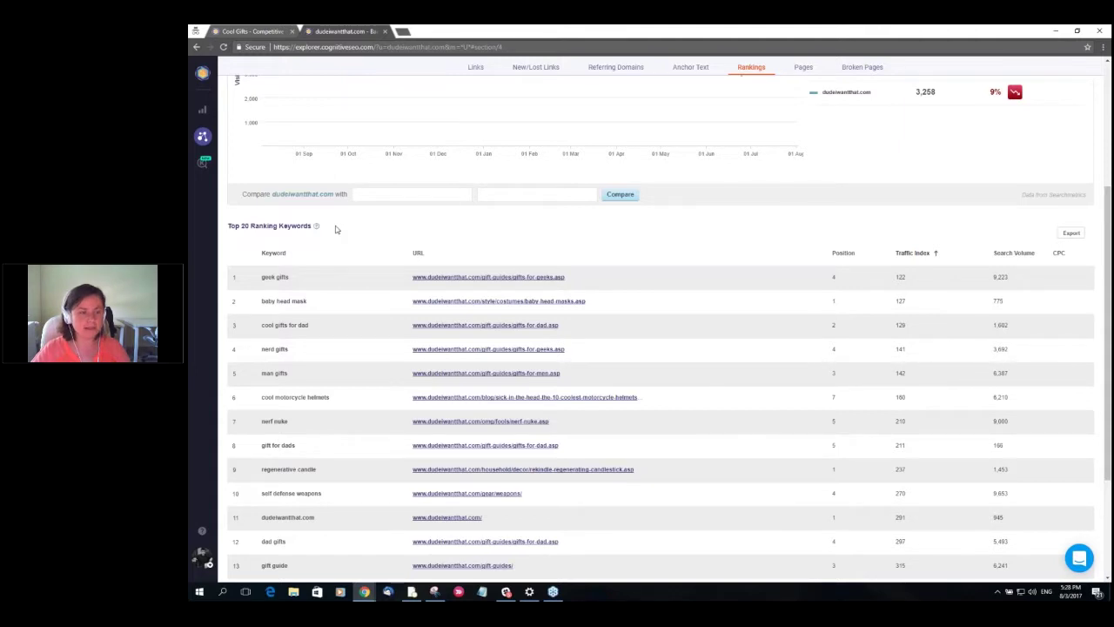
click(855, 254)
click(856, 254)
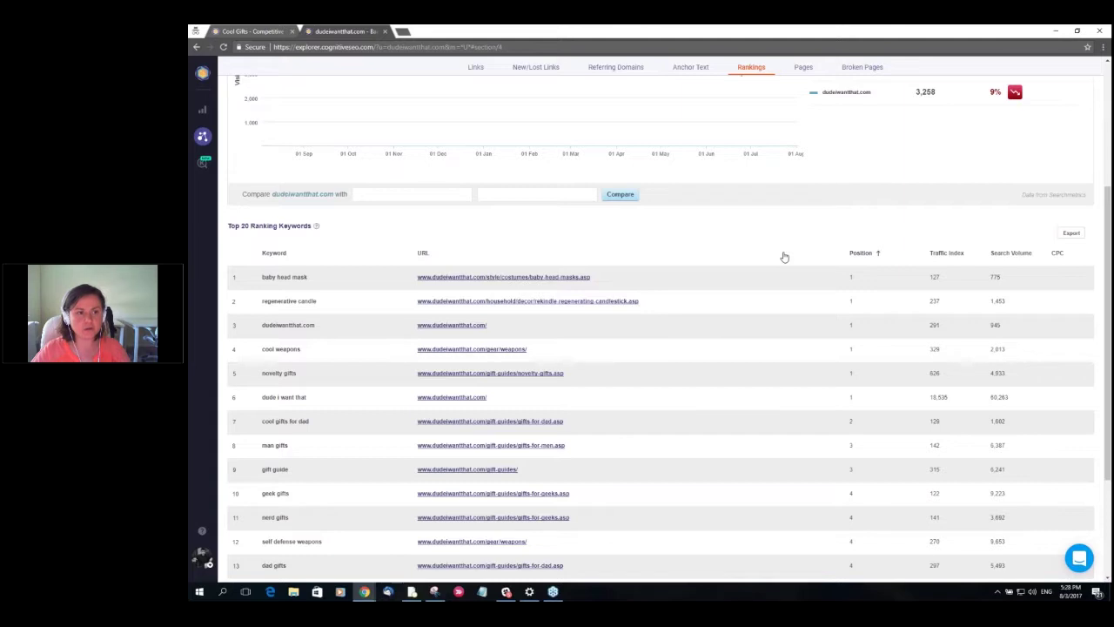
scroll(785, 257, down, 2)
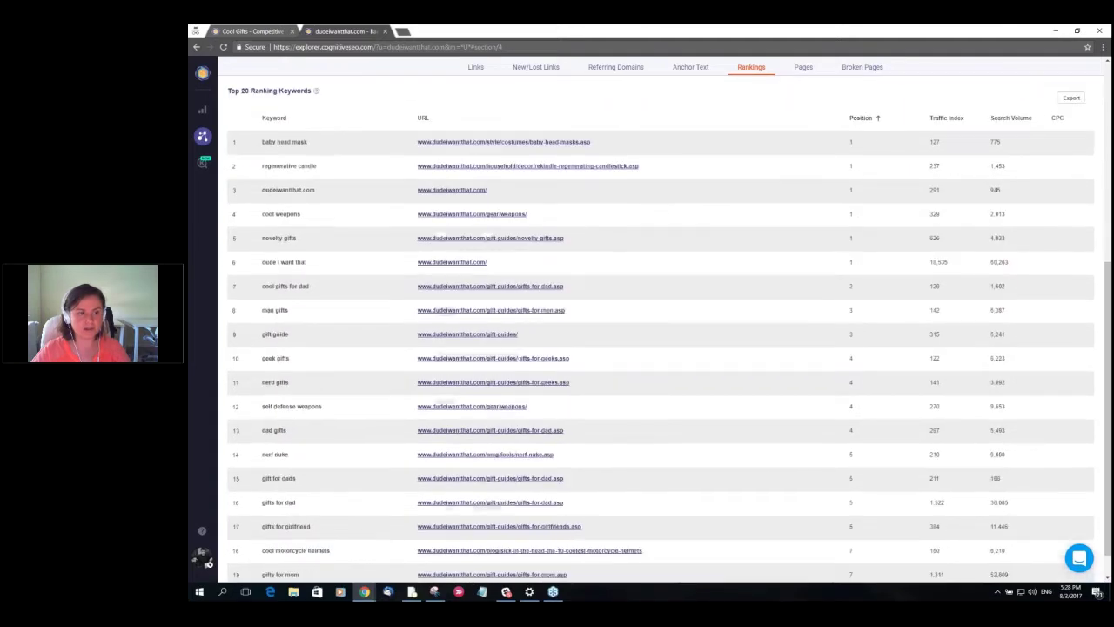
scroll(343, 286, up, 2)
scroll(343, 286, down, 1)
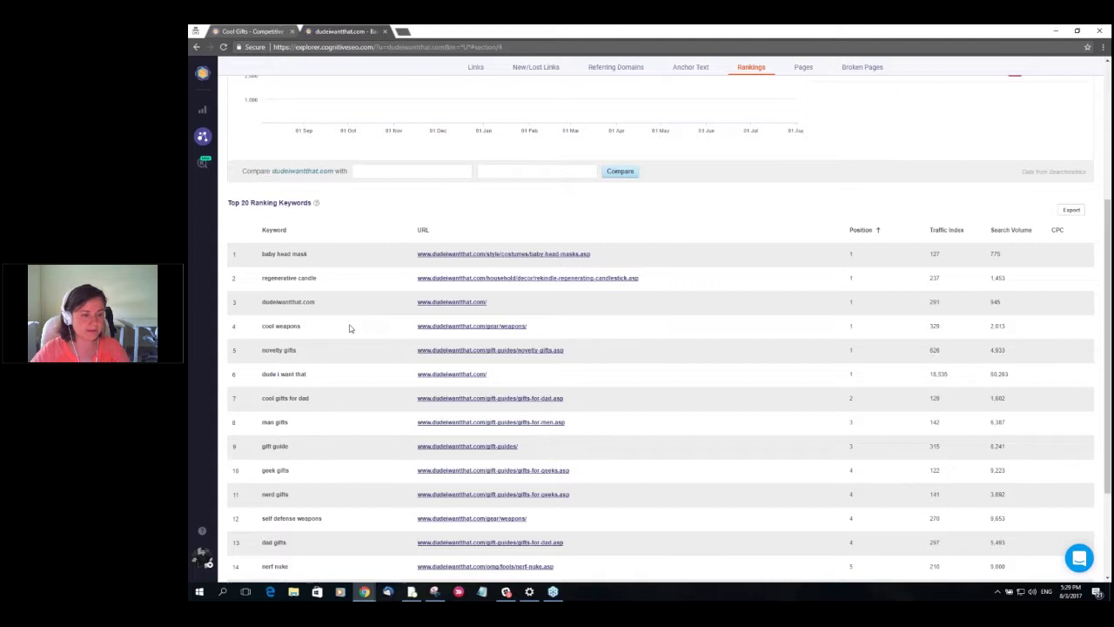
scroll(349, 324, down, 1)
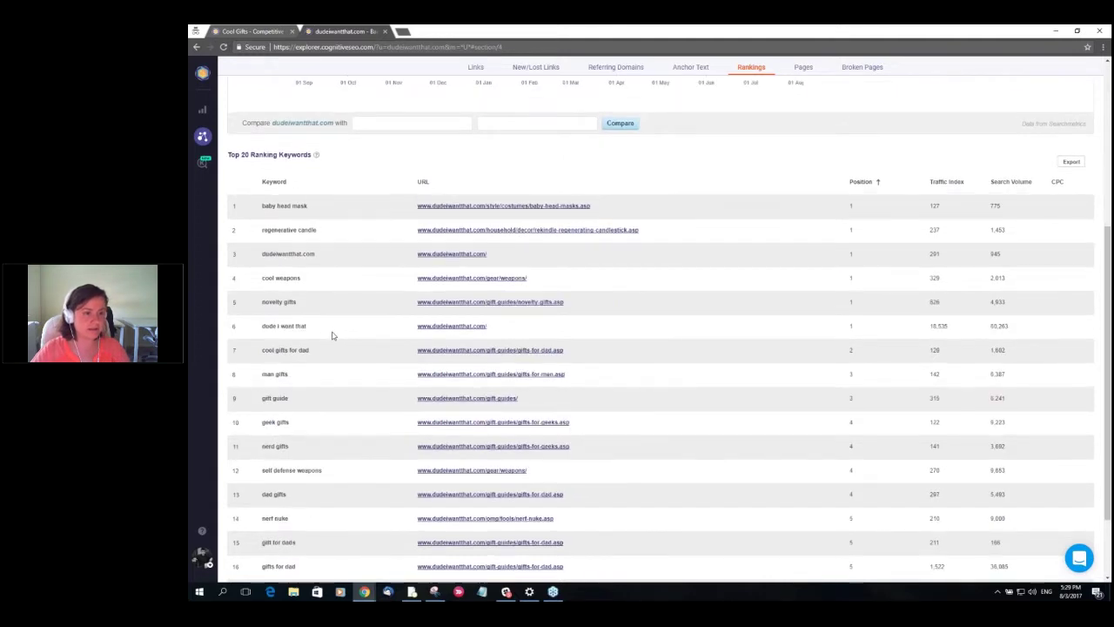
scroll(322, 326, down, 1)
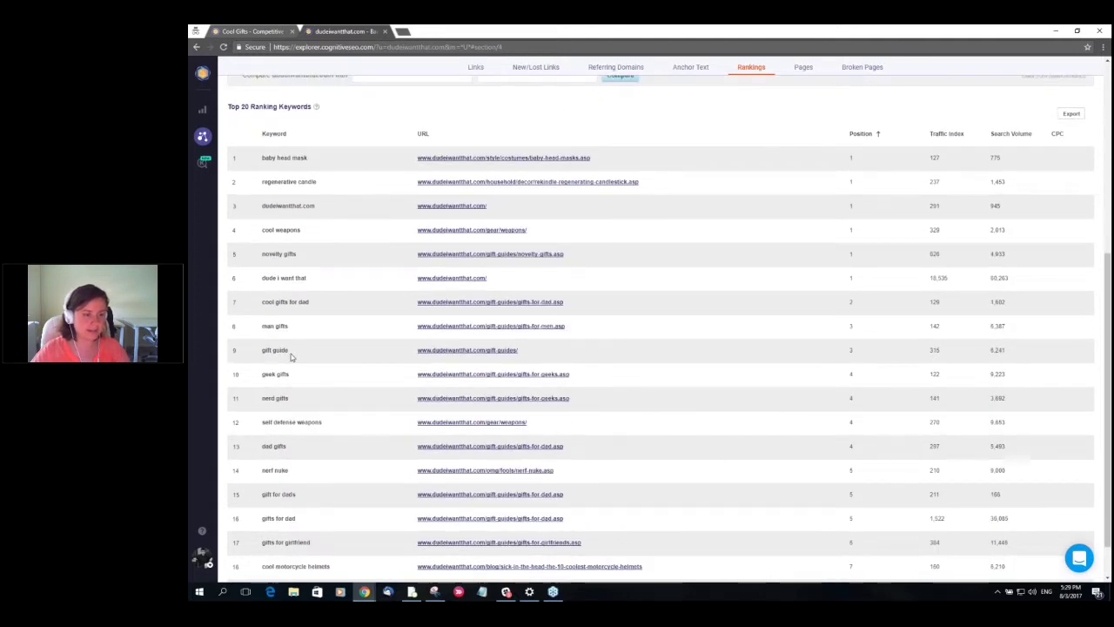
scroll(306, 383, down, 1)
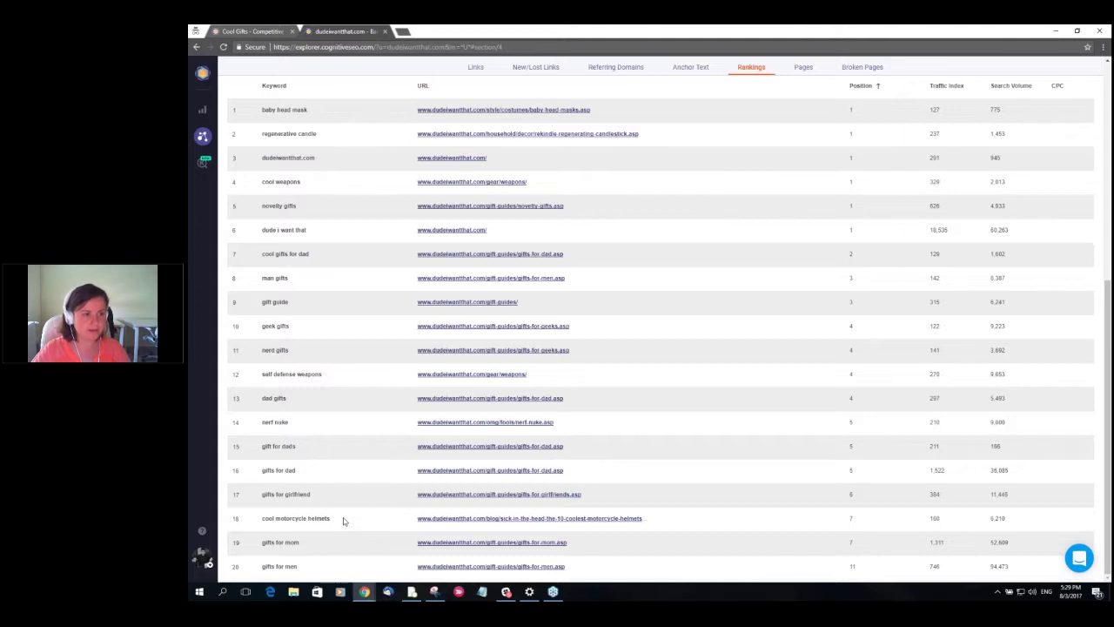
Copy the keyword "dad gifts" from the rankings and search for it in the Keyword Tool in a new tab.
scroll(378, 409, up, 1)
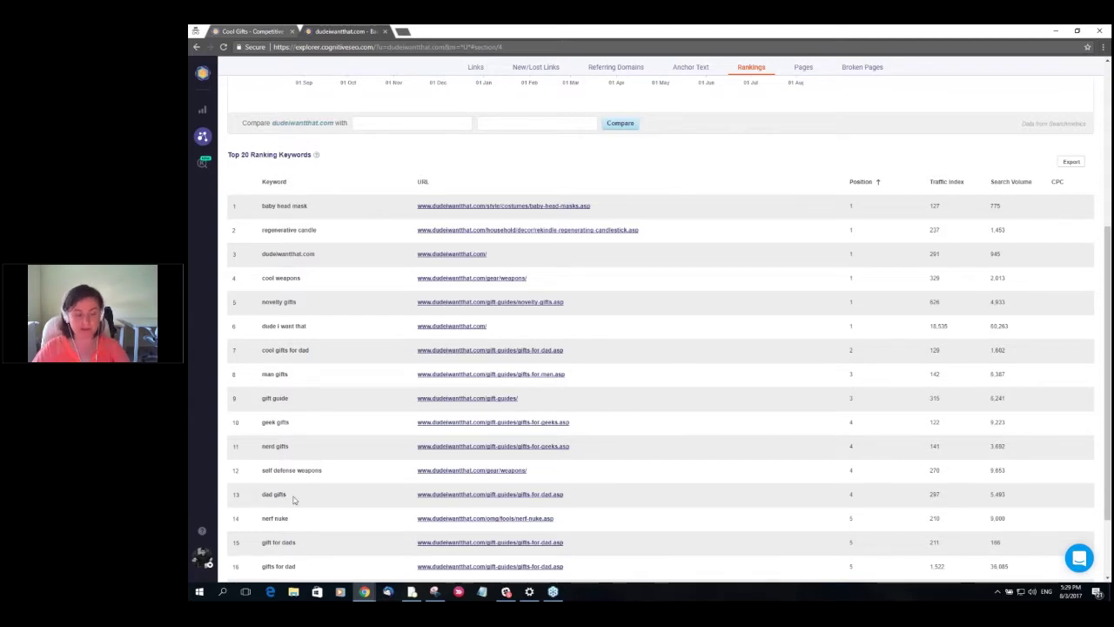
drag(294, 499, 263, 491)
key(ctrl+c)
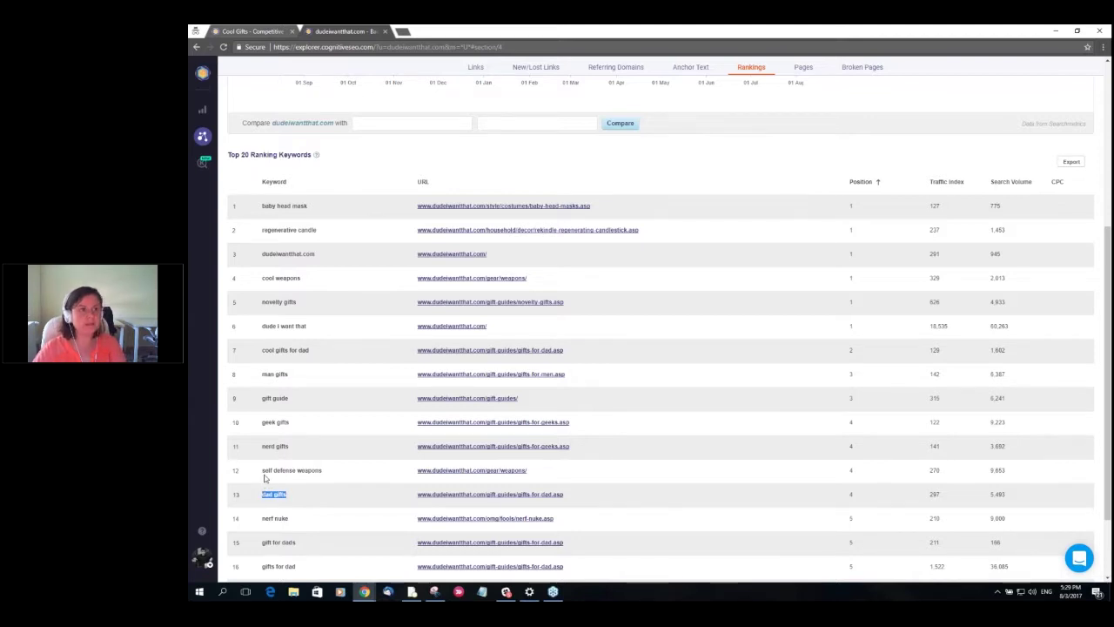
right_click(205, 175)
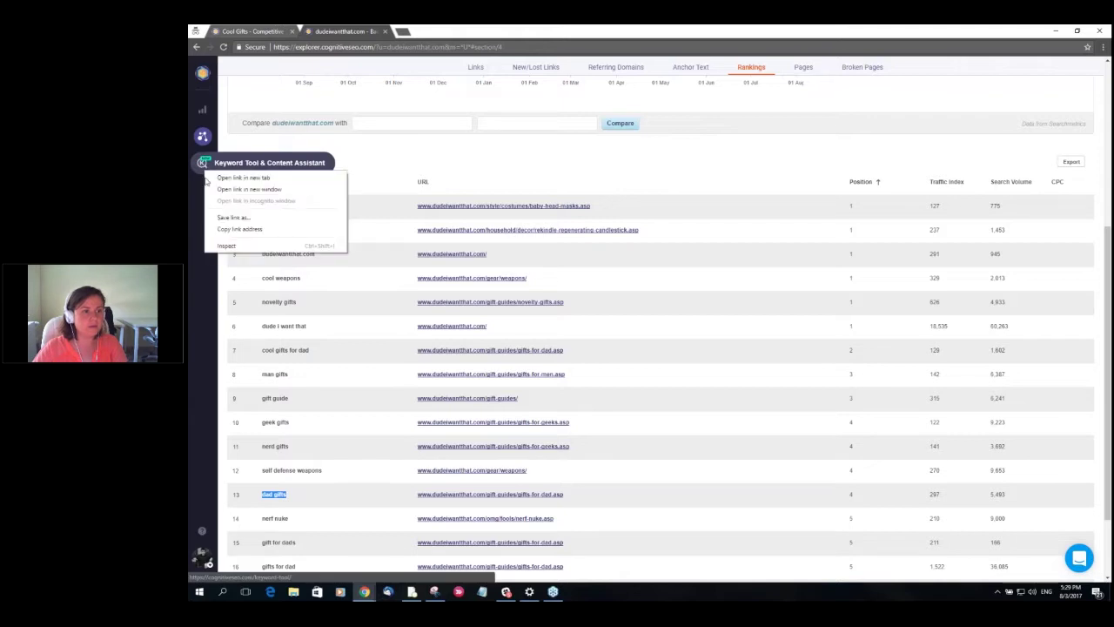
click(235, 178)
click(418, 31)
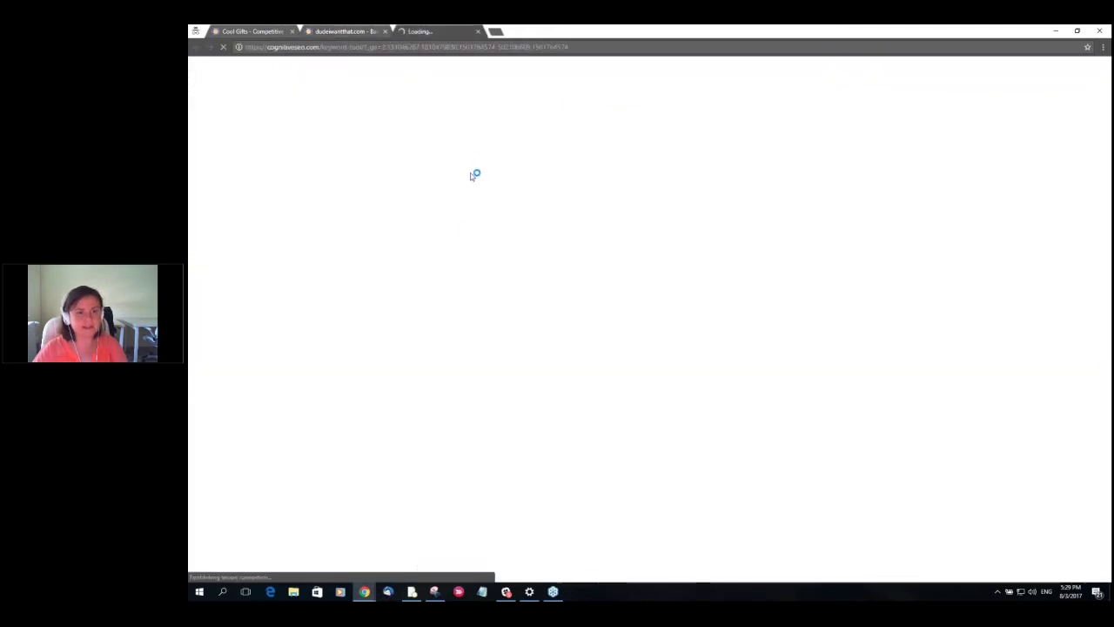
key(ctrl+v)
click(714, 287)
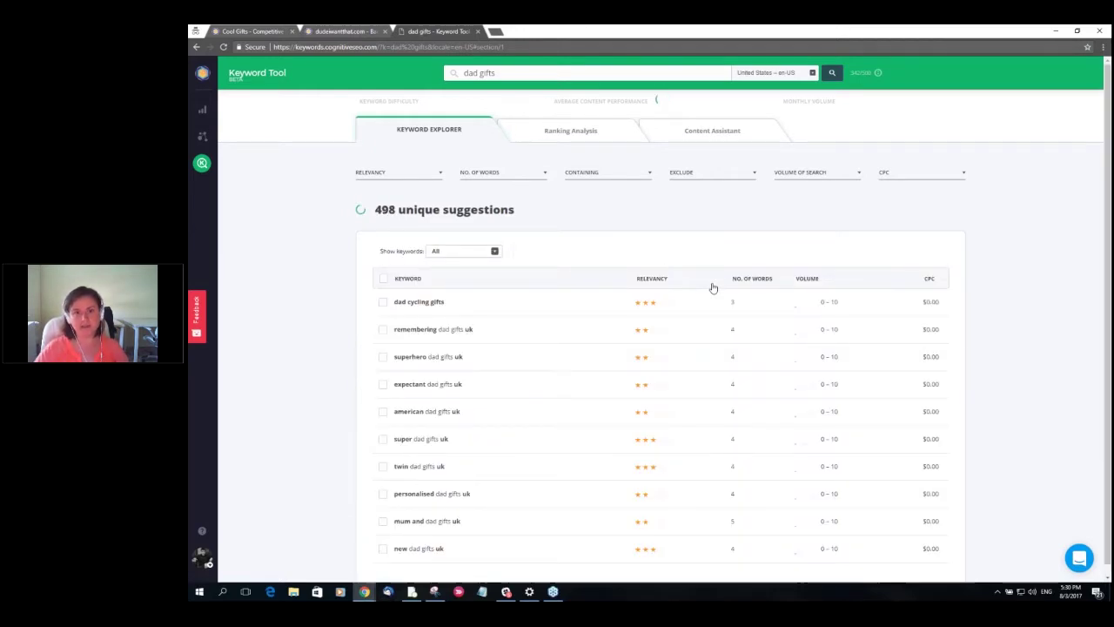
Review the top 20 ranking keywords of dudeiwantthat.com again, with their positions, URLs and search volumes.
click(348, 33)
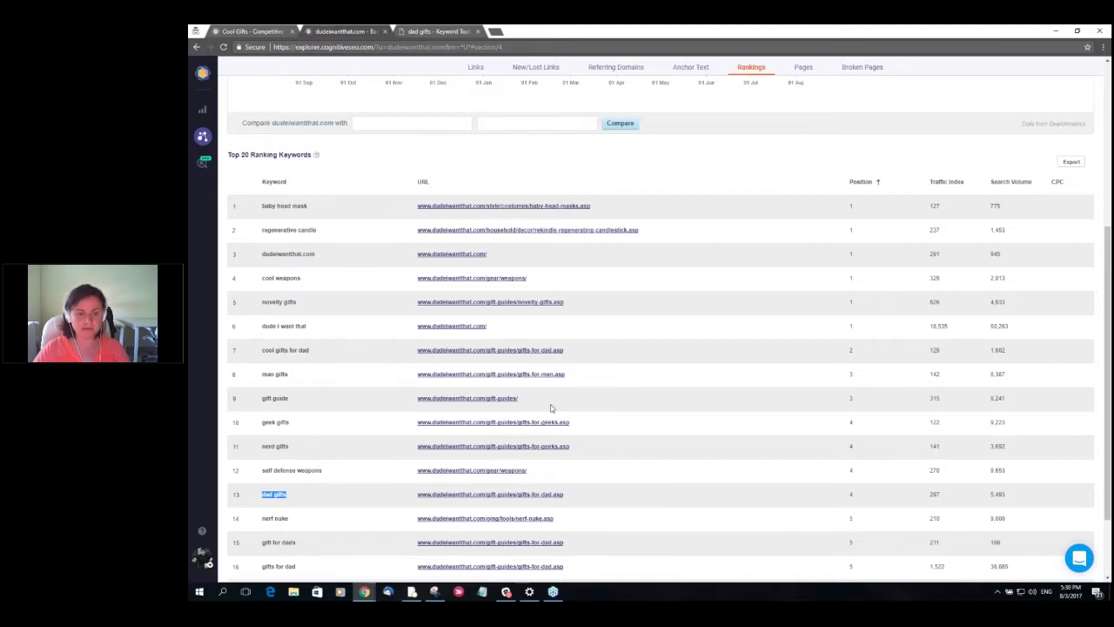
scroll(588, 356, down, 1)
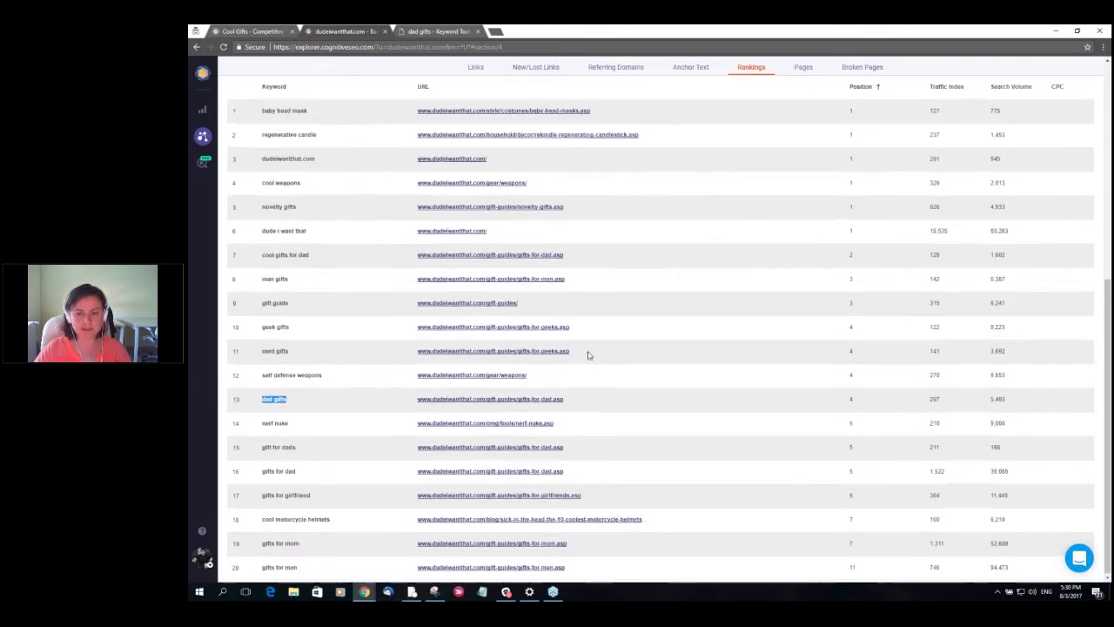
scroll(590, 356, up, 2)
scroll(590, 355, down, 1)
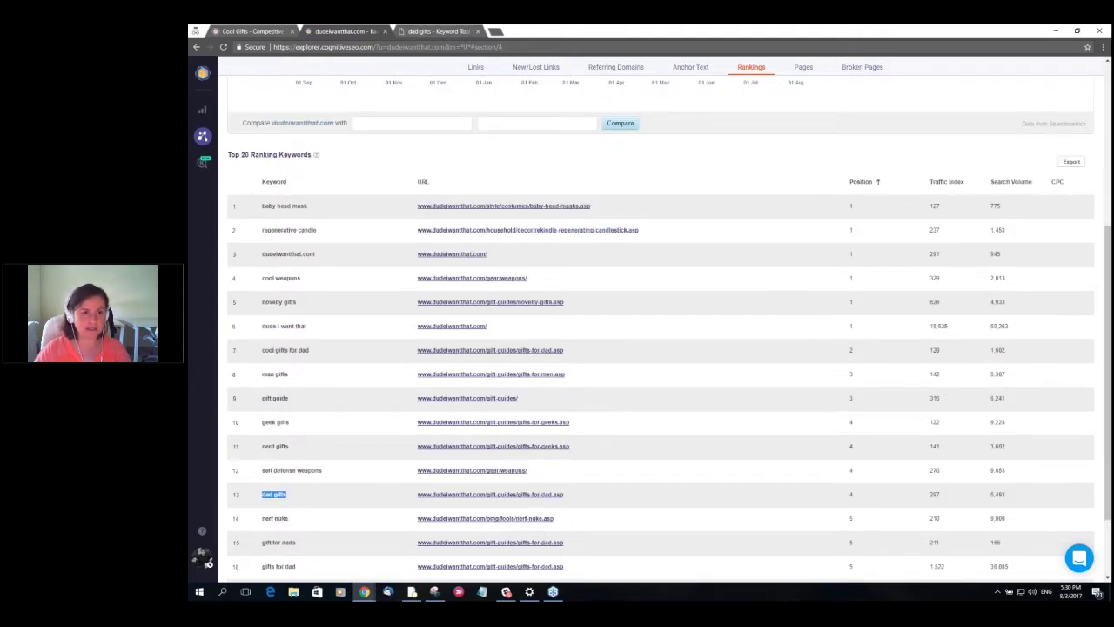
Return to the Keyword Tool results for "dad gifts" and look over the first keyword suggestions.
click(448, 32)
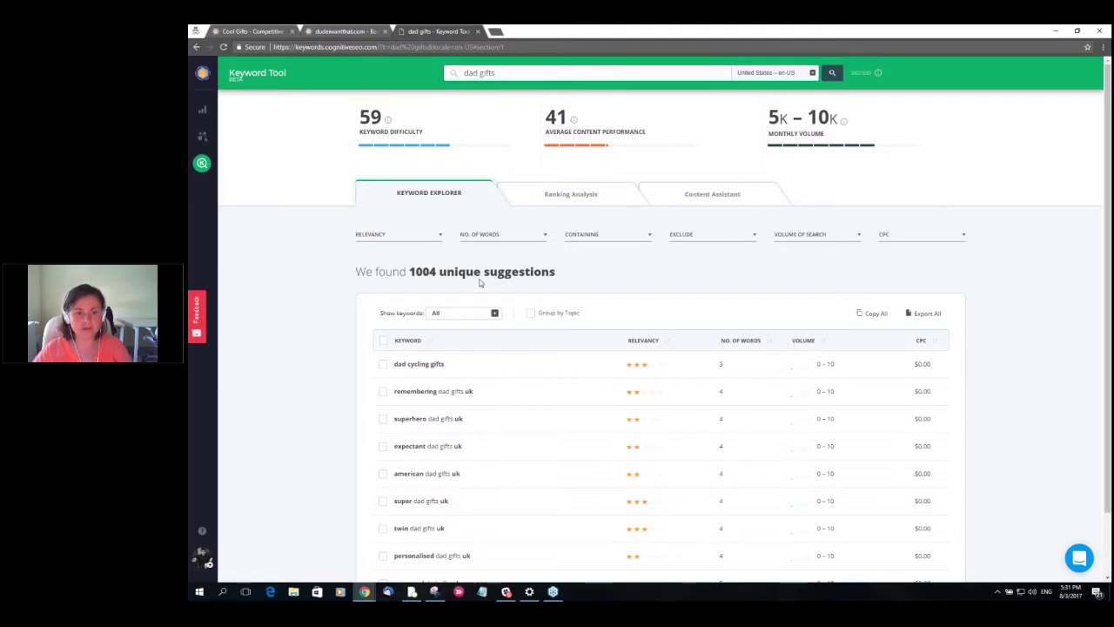
scroll(479, 282, down, 3)
scroll(487, 314, up, 2)
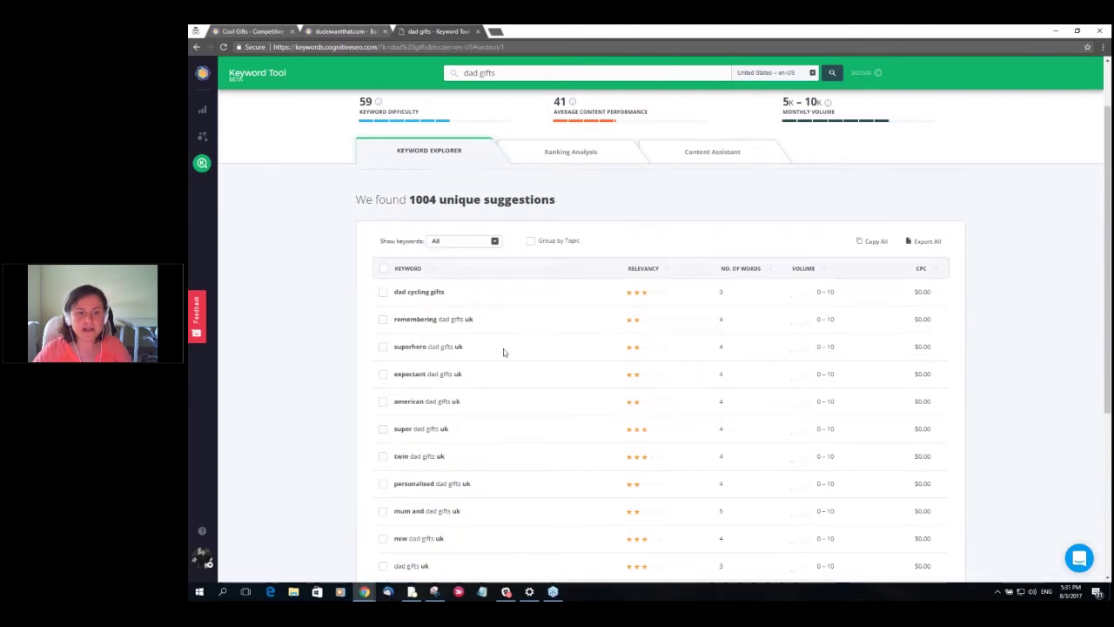
scroll(505, 366, down, 2)
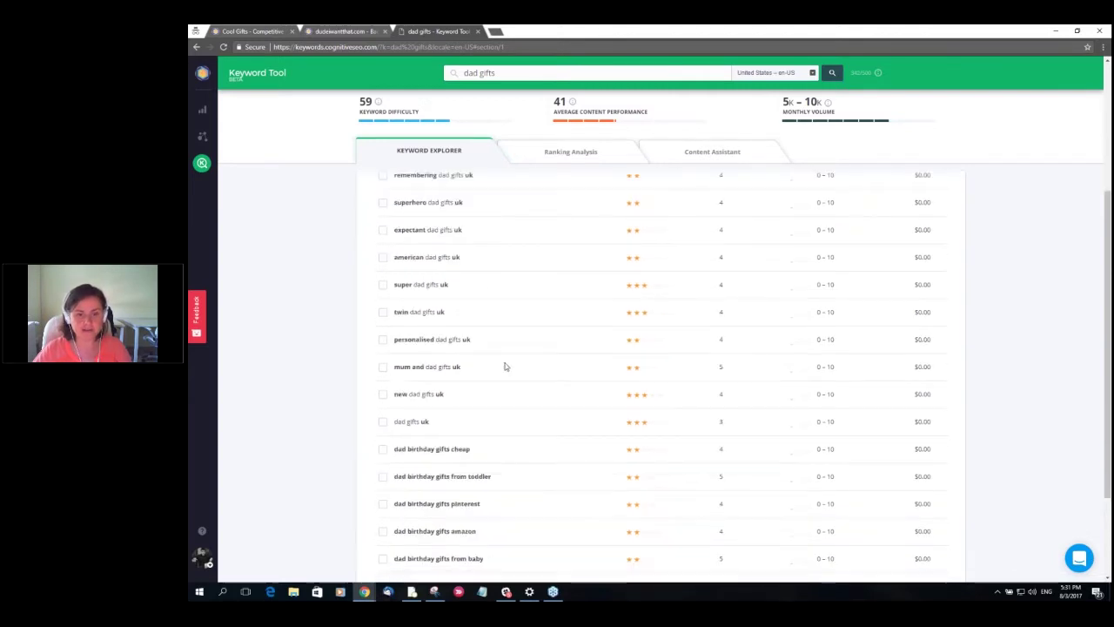
scroll(505, 366, up, 3)
scroll(505, 366, down, 3)
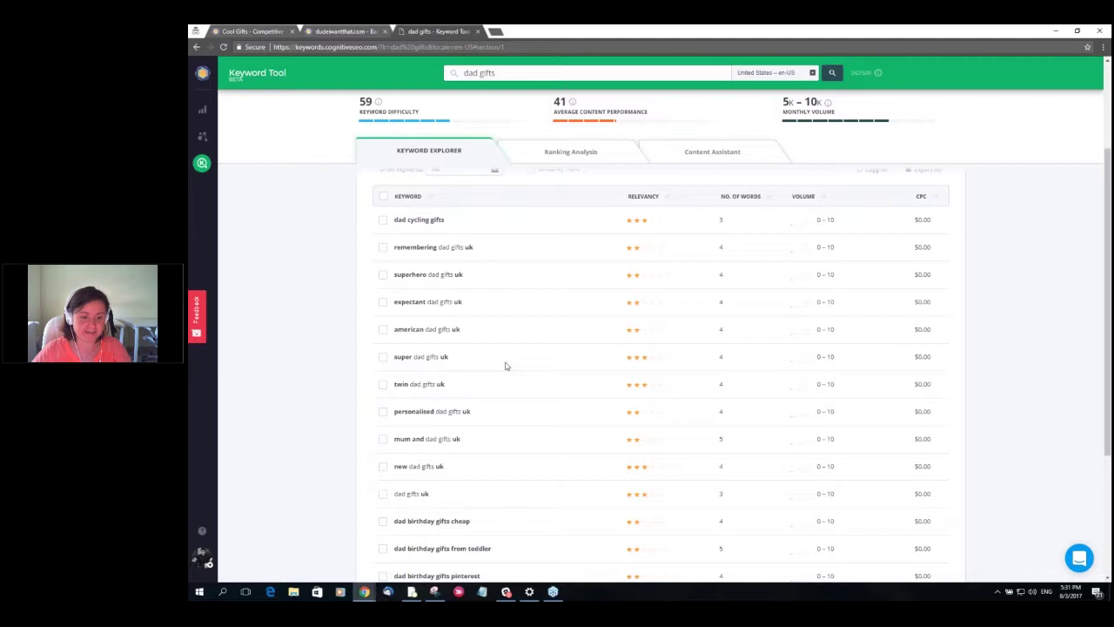
scroll(490, 356, up, 2)
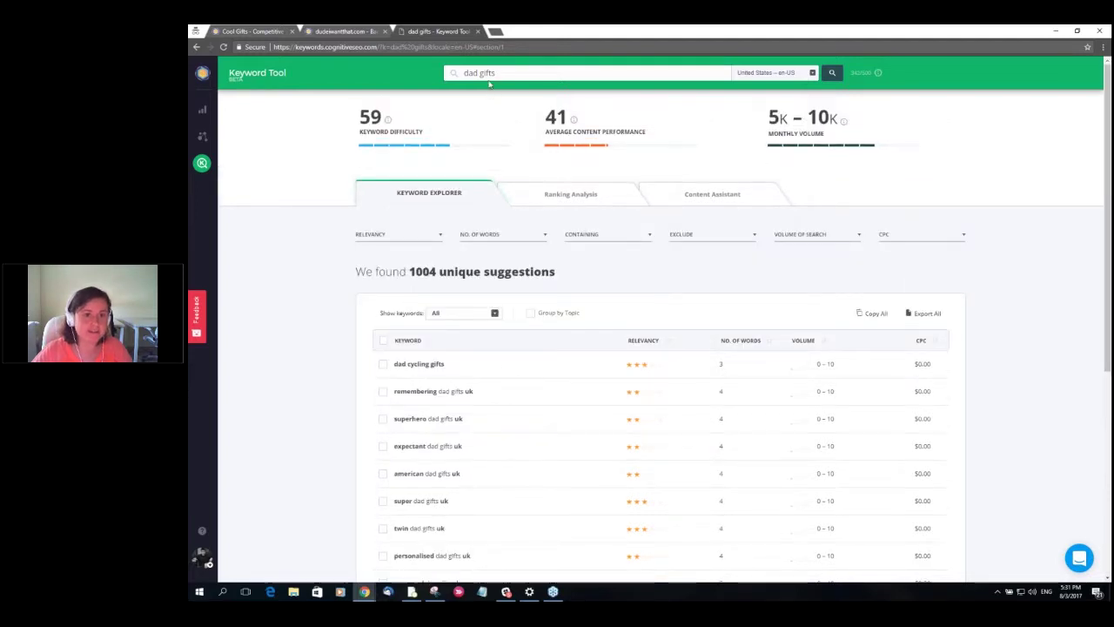
Open the coolhousewarminggifts.com website from its inbound link analysis and look through the gifts on its home page.
click(252, 32)
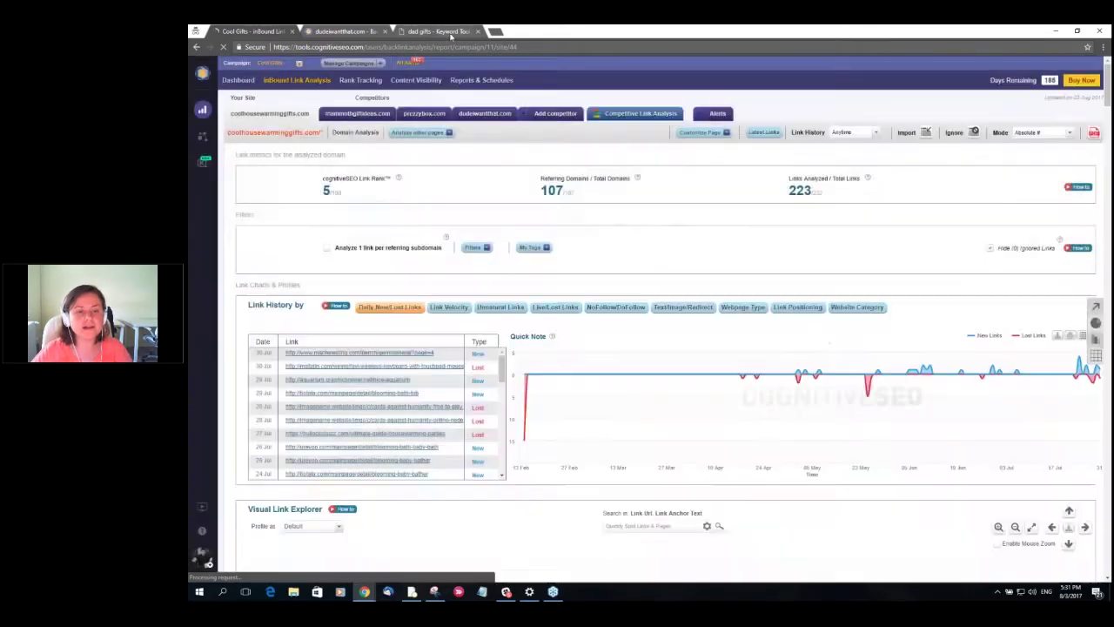
click(452, 33)
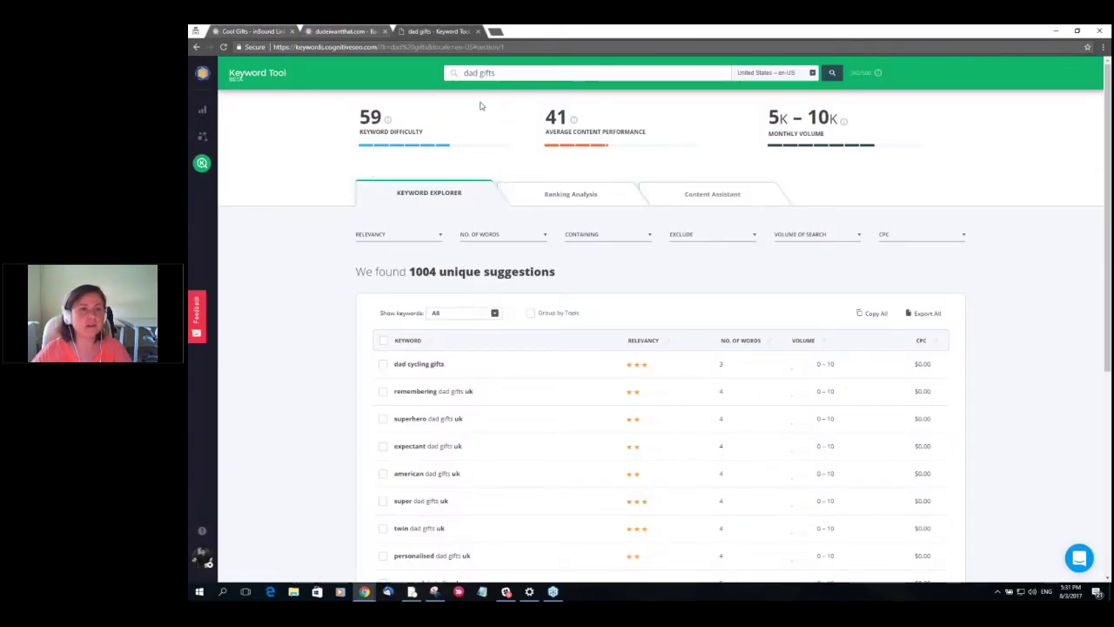
click(252, 31)
click(274, 132)
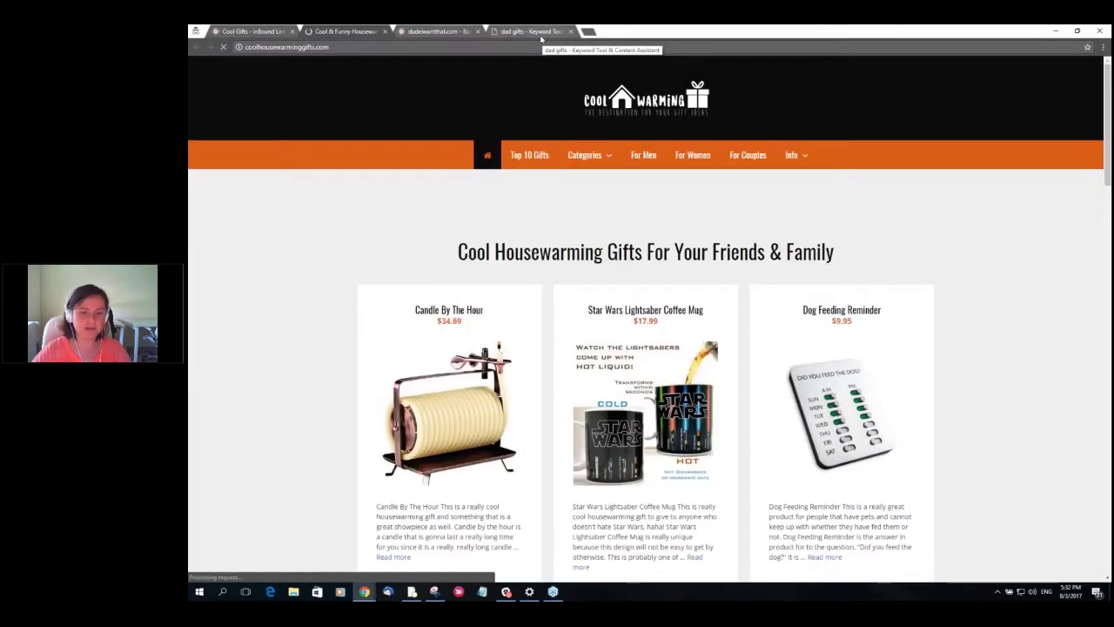
scroll(646, 348, down, 8)
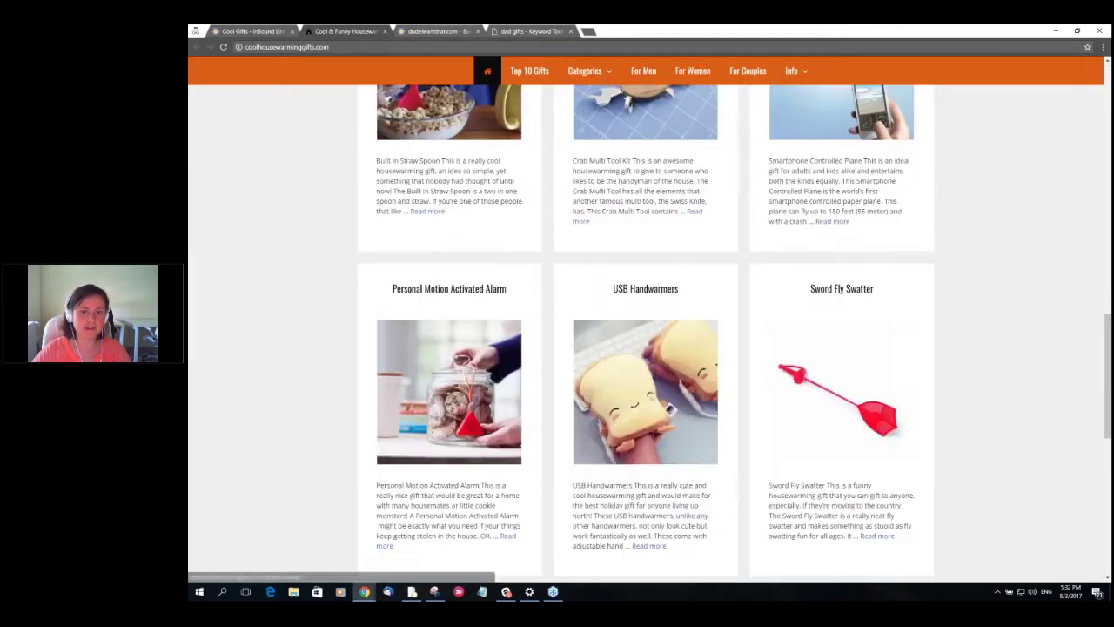
scroll(646, 349, up, 10)
Go back to the "dad gifts" results and skim the suggestions' relevancy, volume and CPC.
click(531, 31)
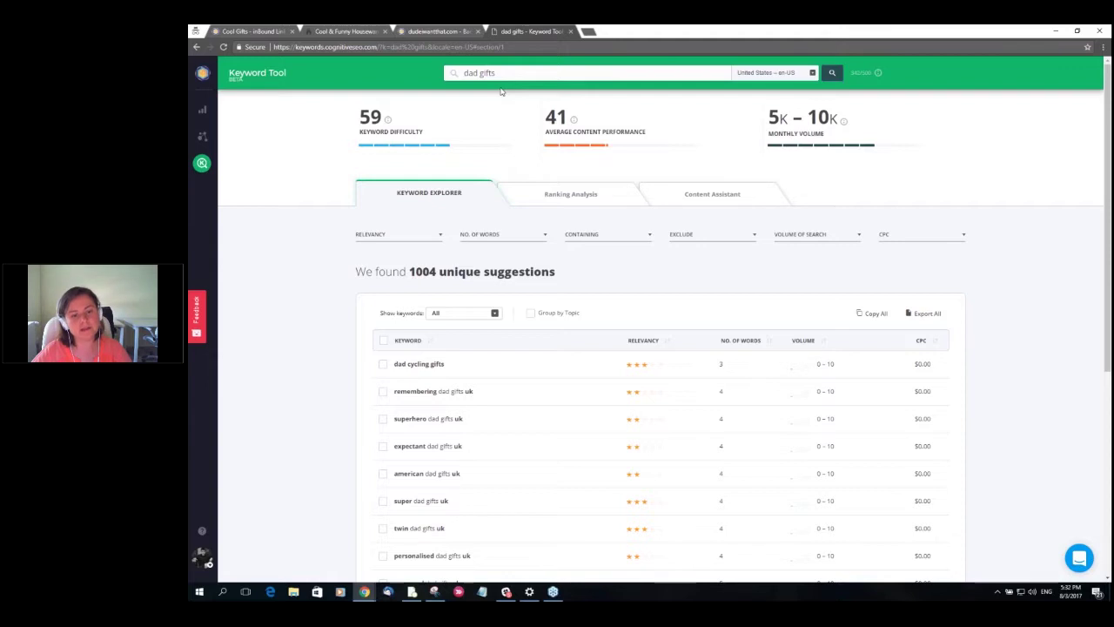
scroll(334, 320, down, 2)
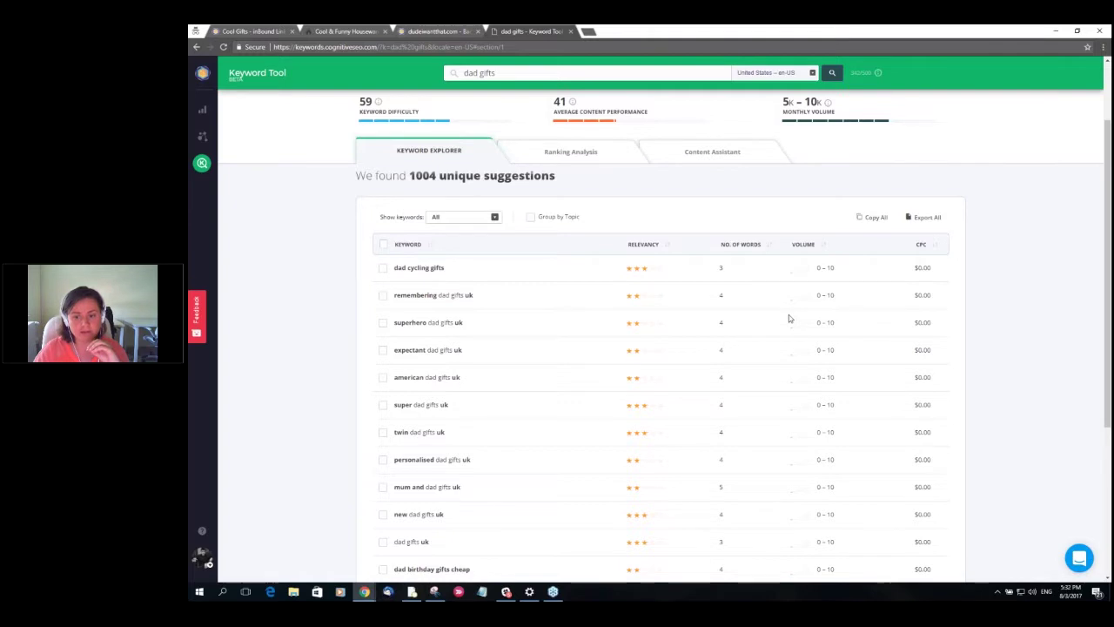
scroll(789, 318, down, 5)
scroll(768, 323, up, 8)
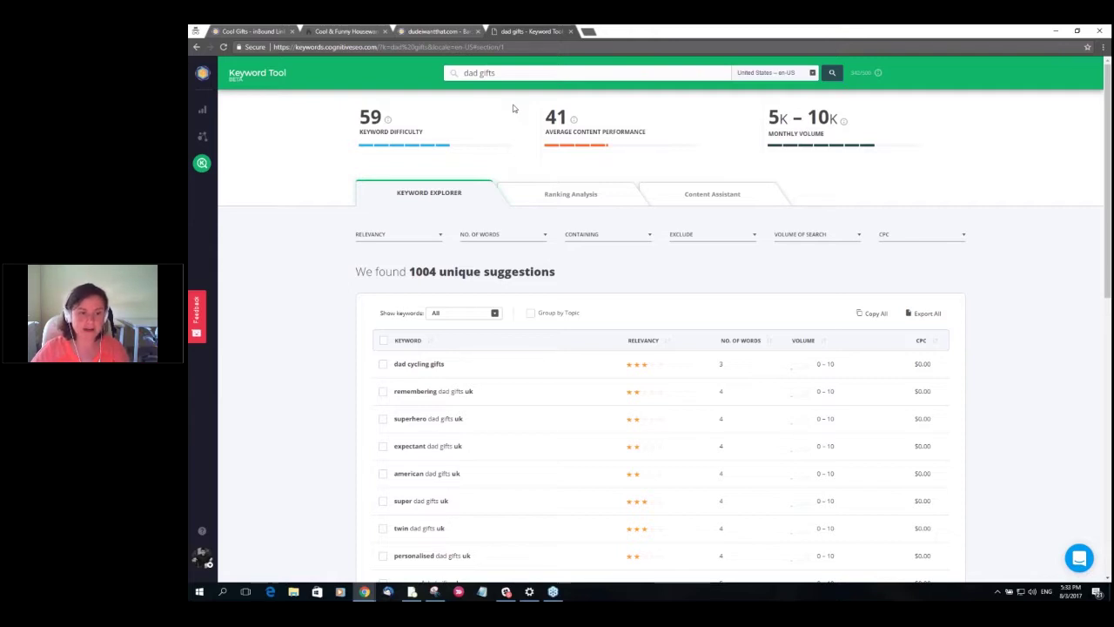
Read through the "dad gifts" suggestions from the UK and birthday variants down to the thank-you gift keywords for content ideas.
scroll(322, 314, down, 1)
scroll(324, 315, down, 2)
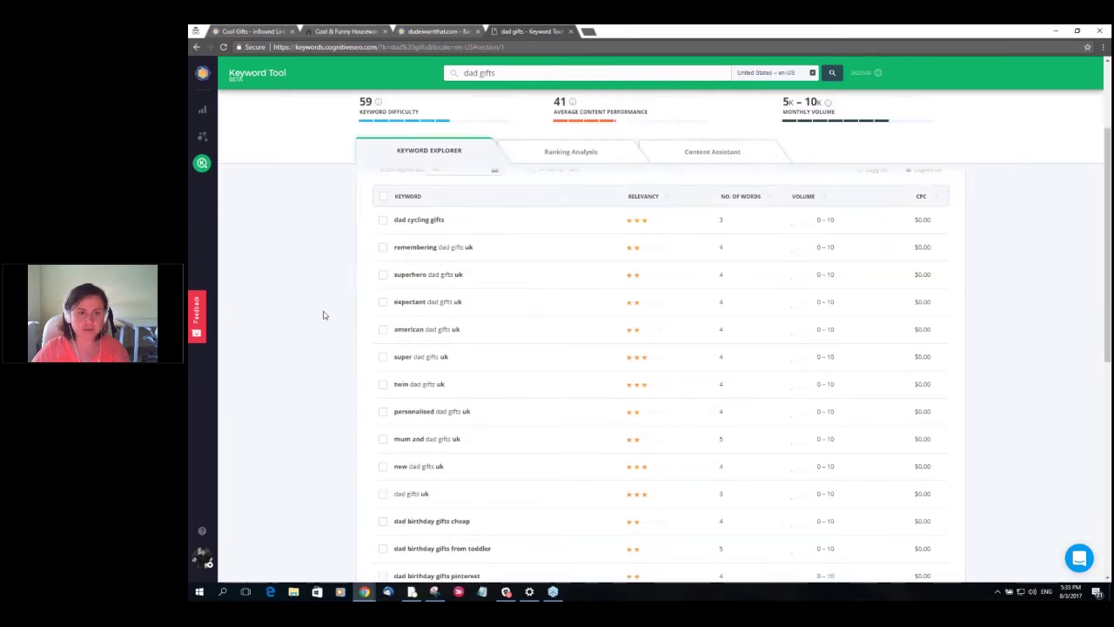
scroll(426, 225, down, 1)
scroll(304, 327, down, 2)
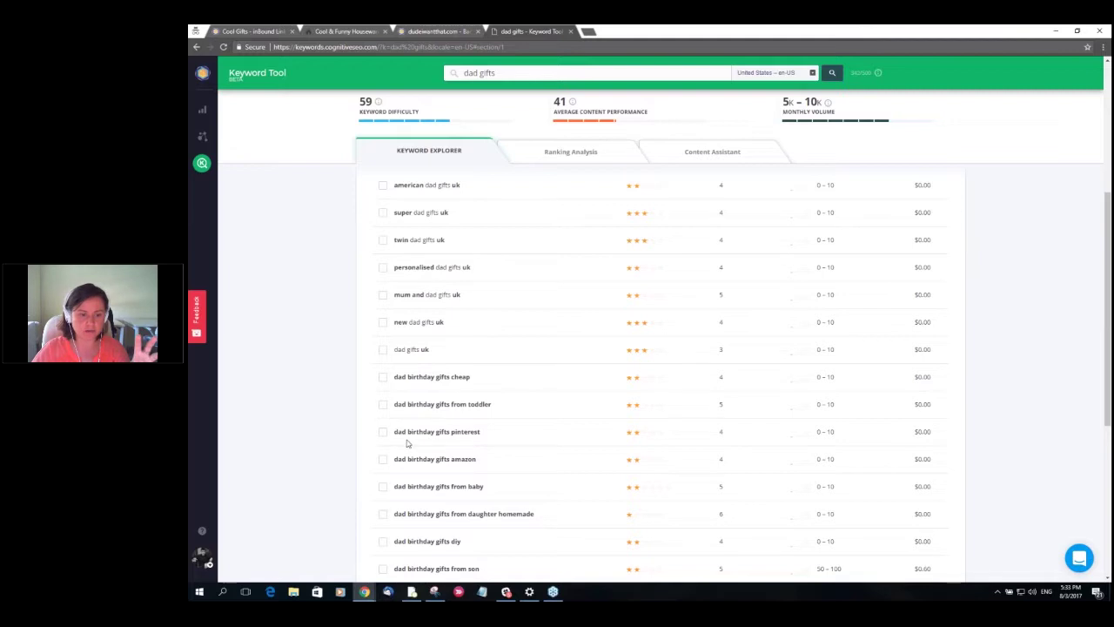
scroll(409, 444, down, 1)
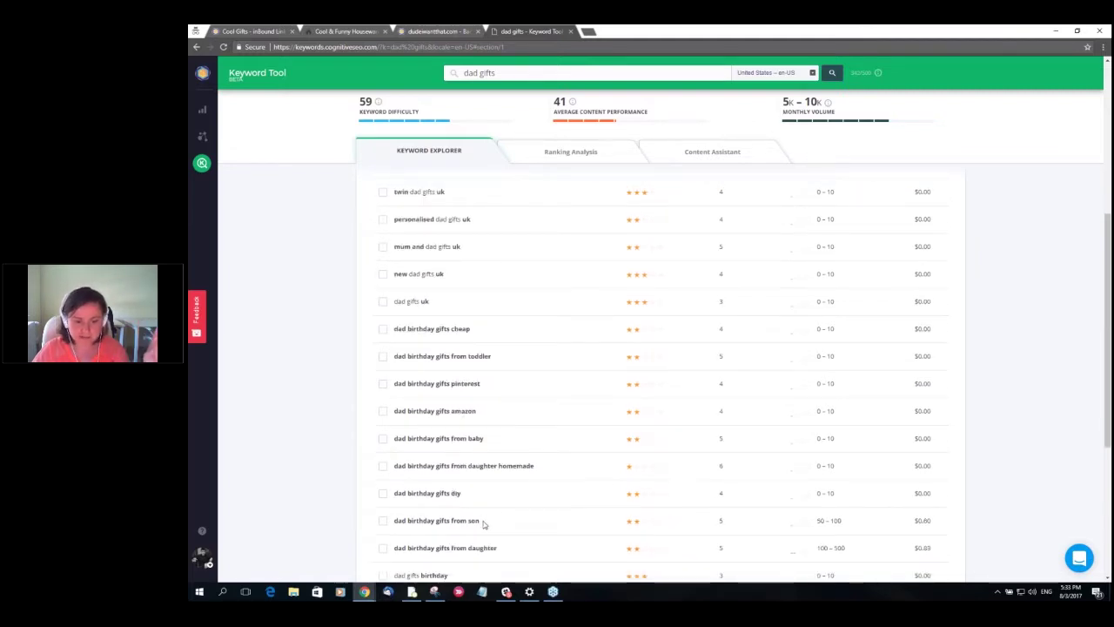
scroll(474, 475, down, 2)
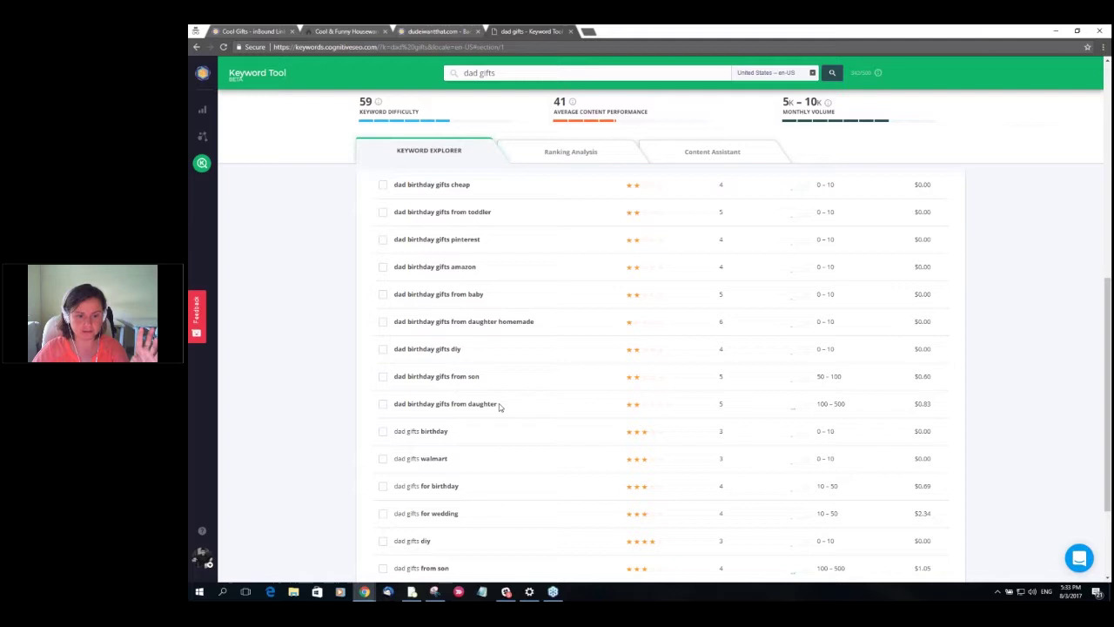
scroll(499, 407, down, 1)
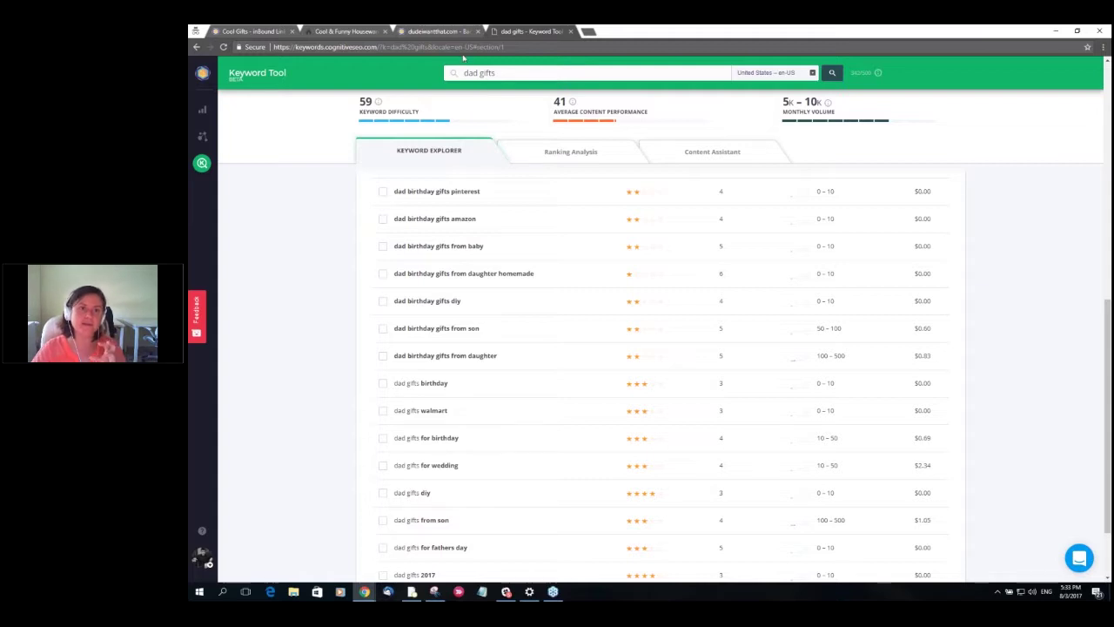
scroll(470, 313, down, 2)
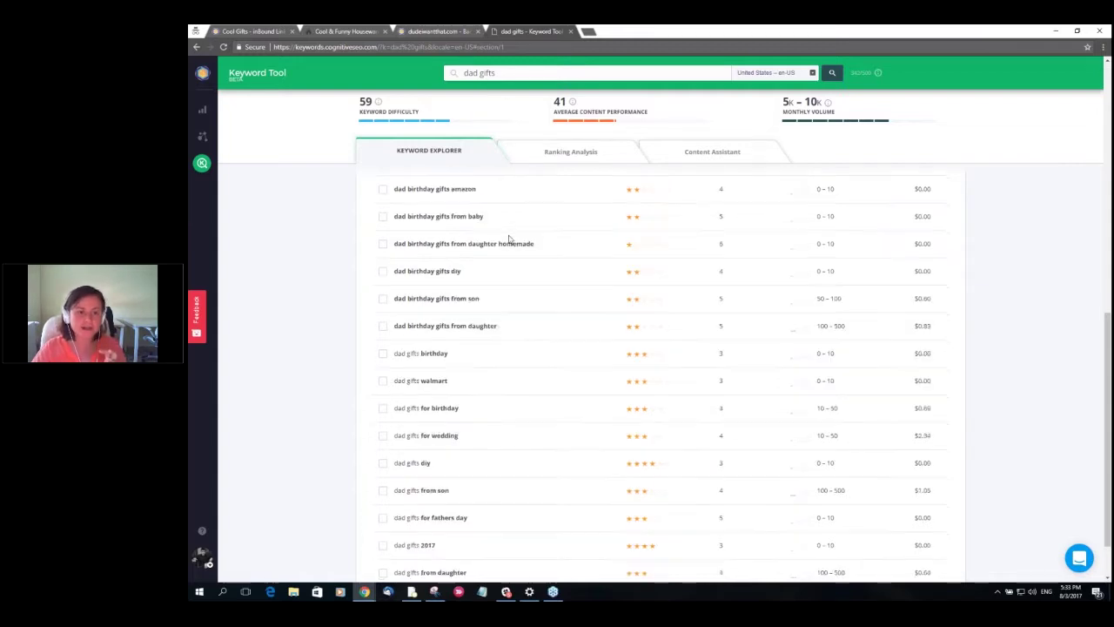
scroll(453, 383, down, 3)
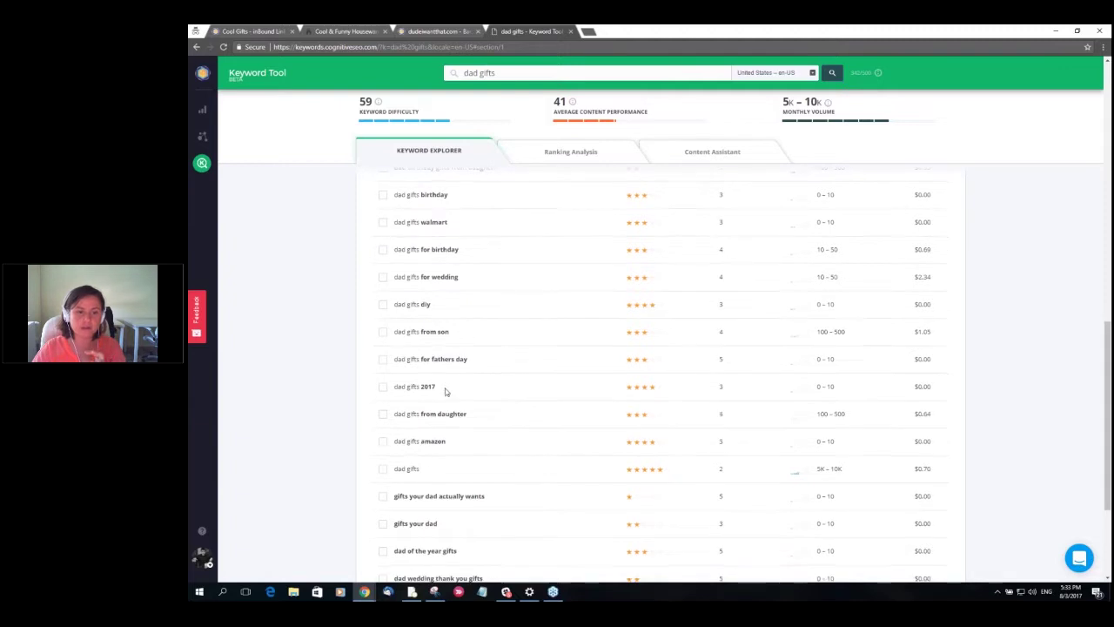
scroll(486, 402, down, 1)
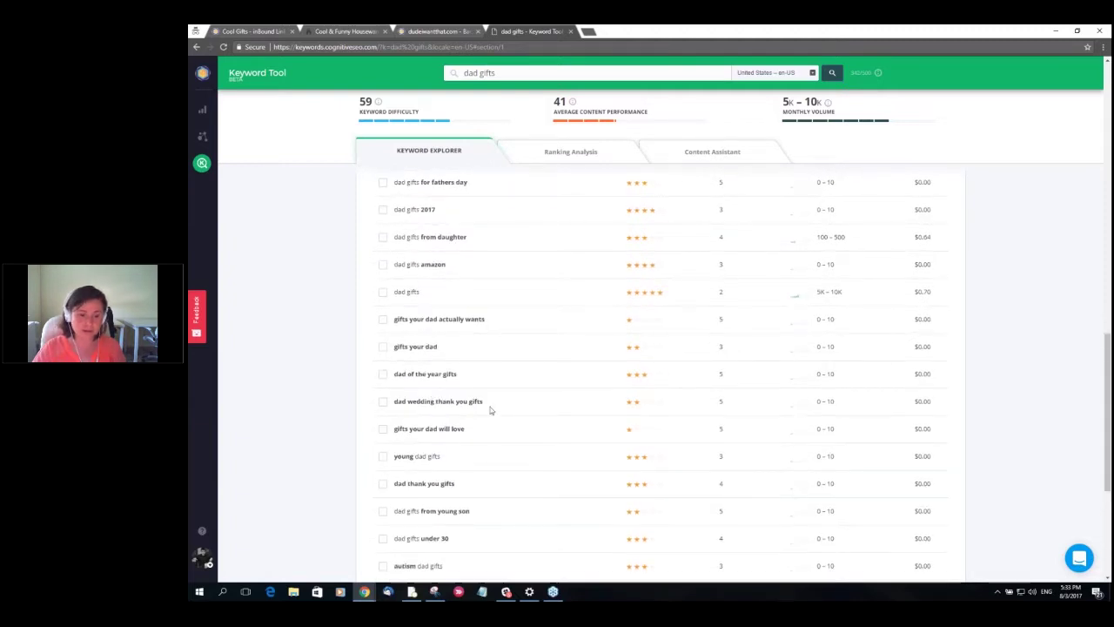
scroll(490, 409, up, 5)
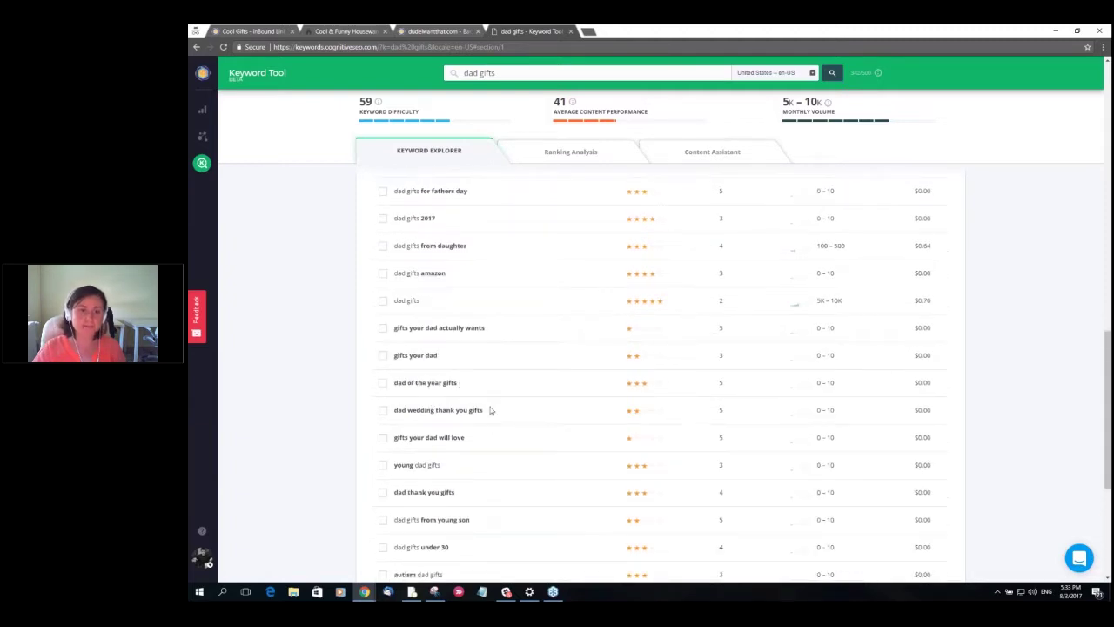
scroll(490, 409, up, 5)
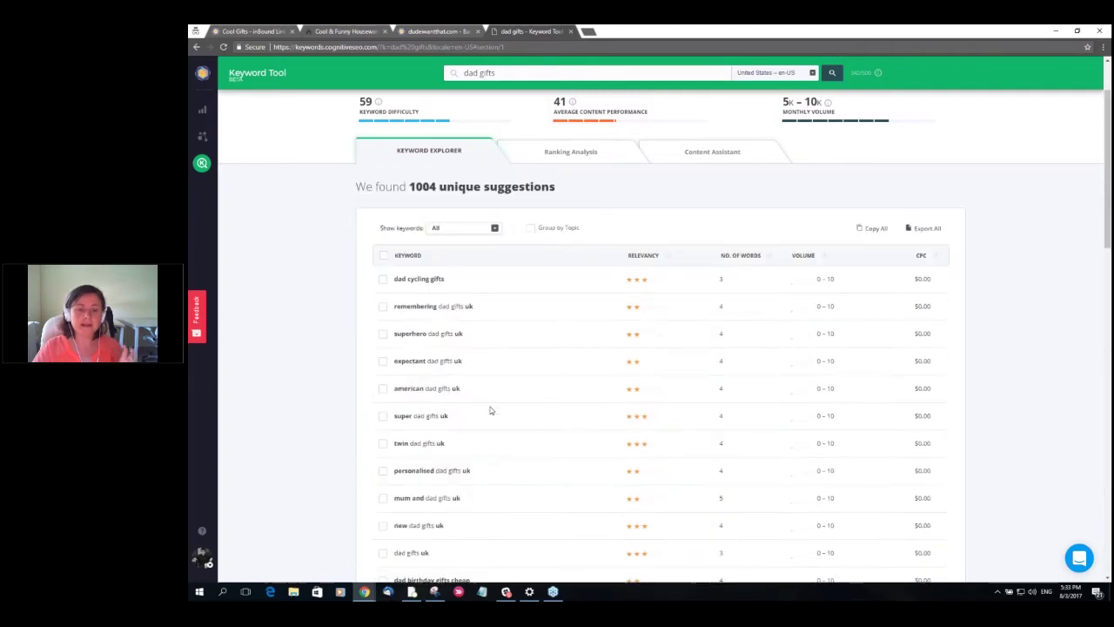
scroll(490, 409, up, 1)
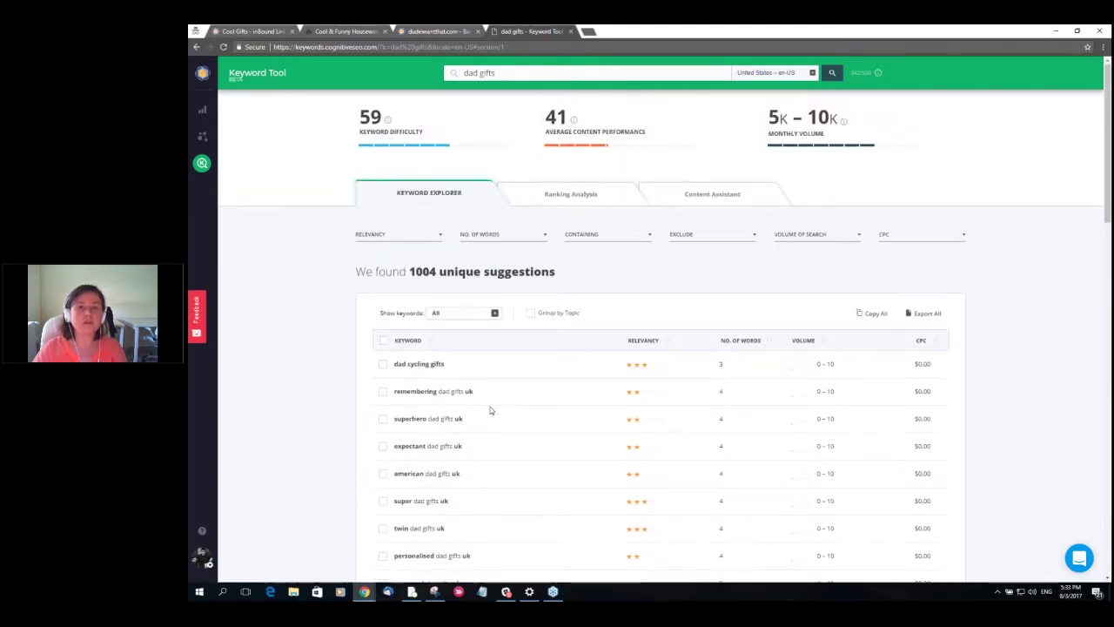
Examine the birthday, wedding, son and daughter variants of "dad gifts" and the suggestions below them once more.
scroll(490, 409, down, 5)
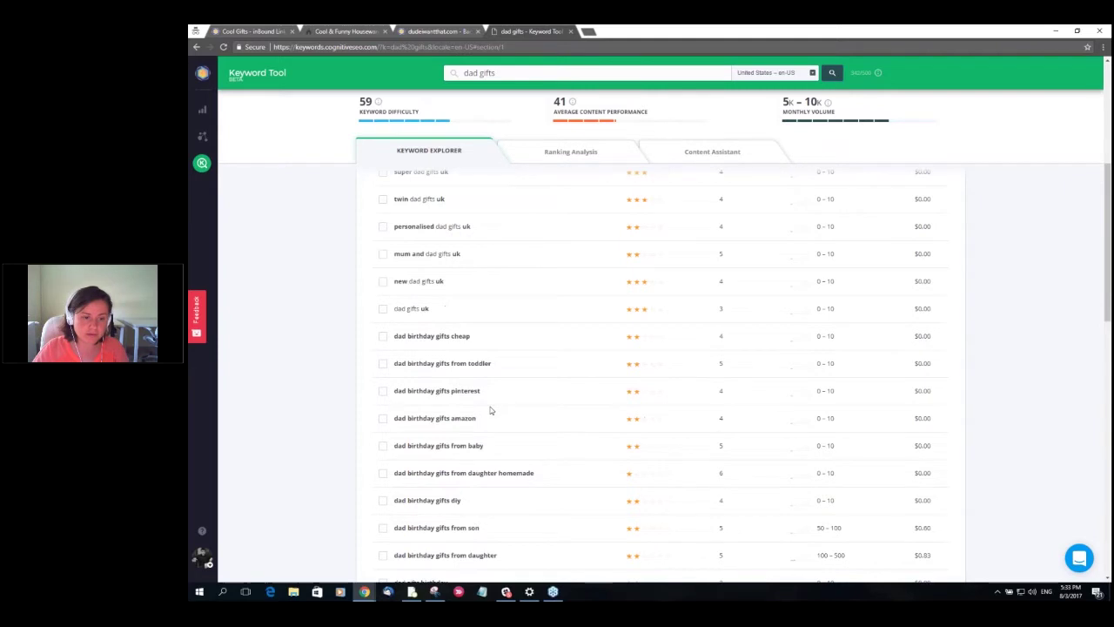
scroll(490, 409, down, 3)
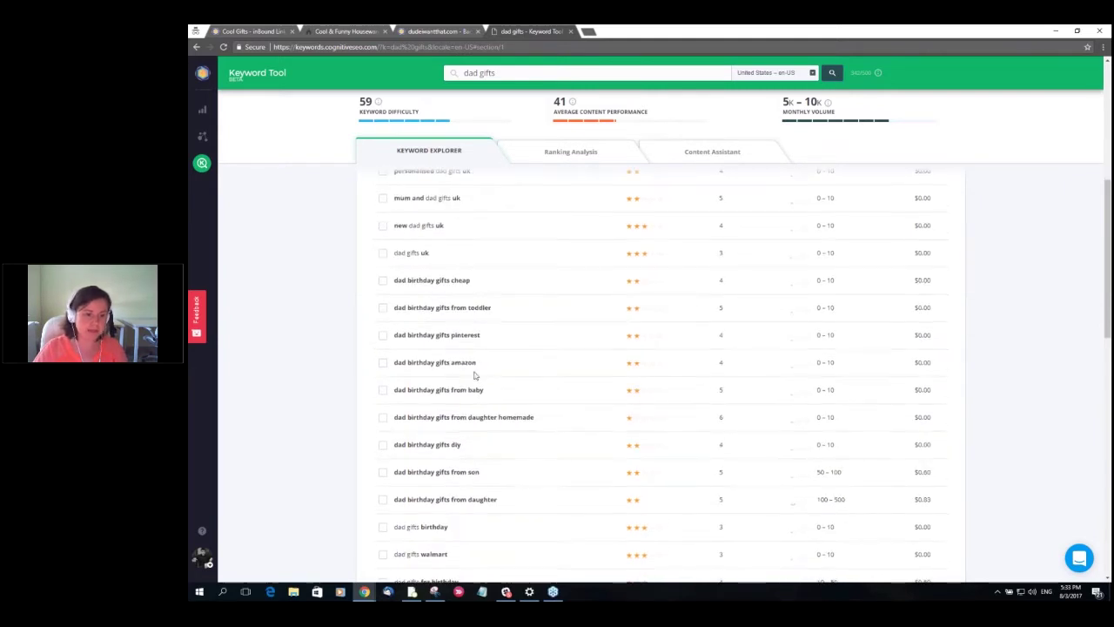
scroll(521, 359, down, 3)
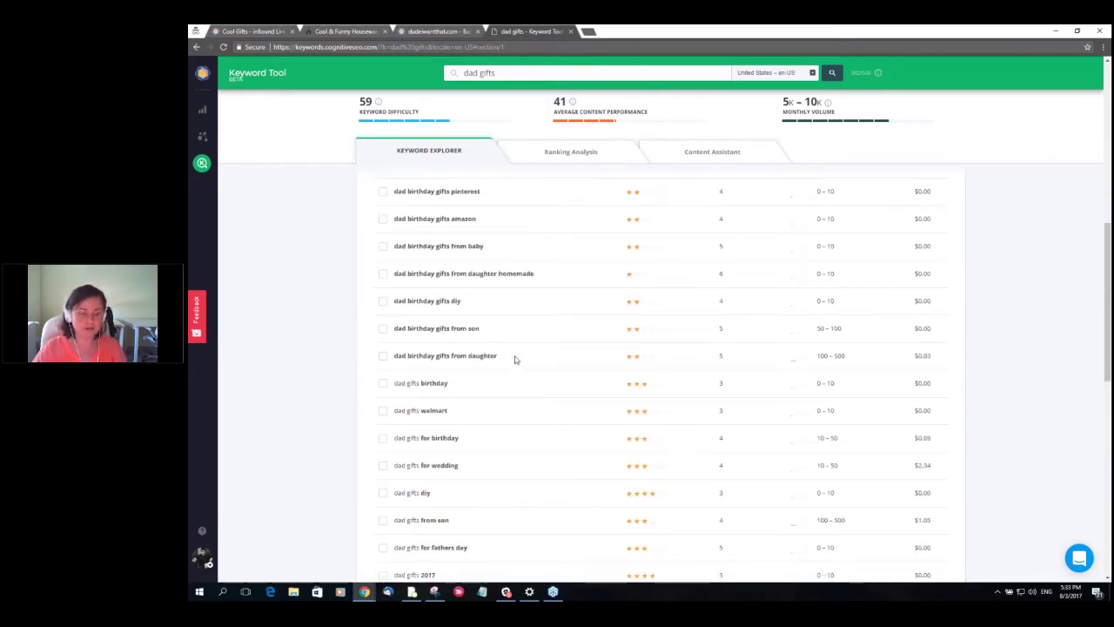
scroll(470, 443, down, 3)
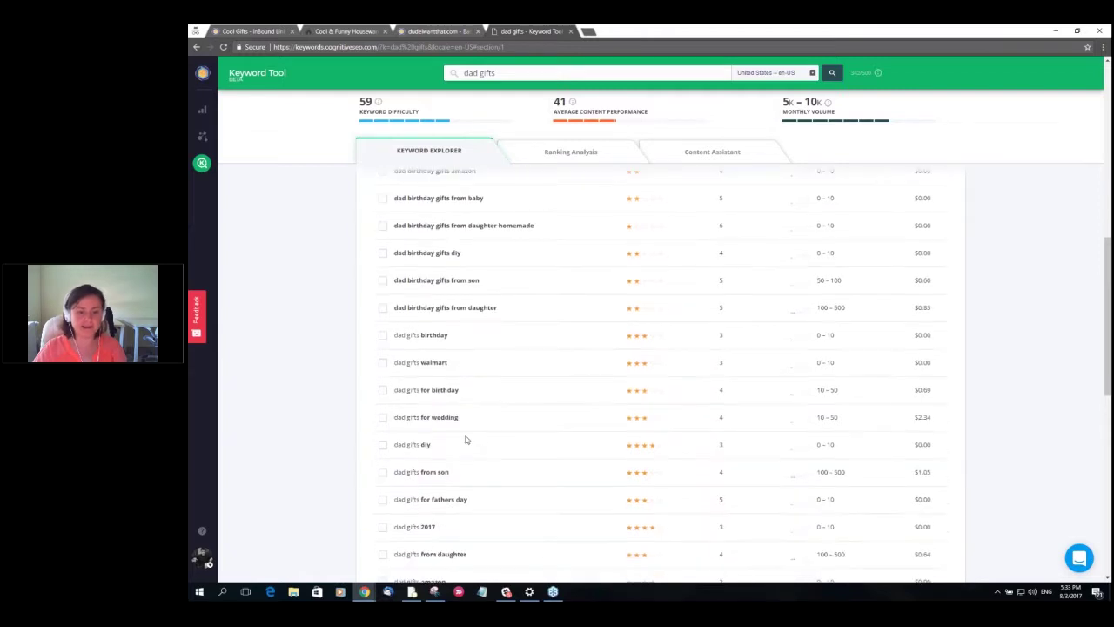
scroll(482, 435, down, 3)
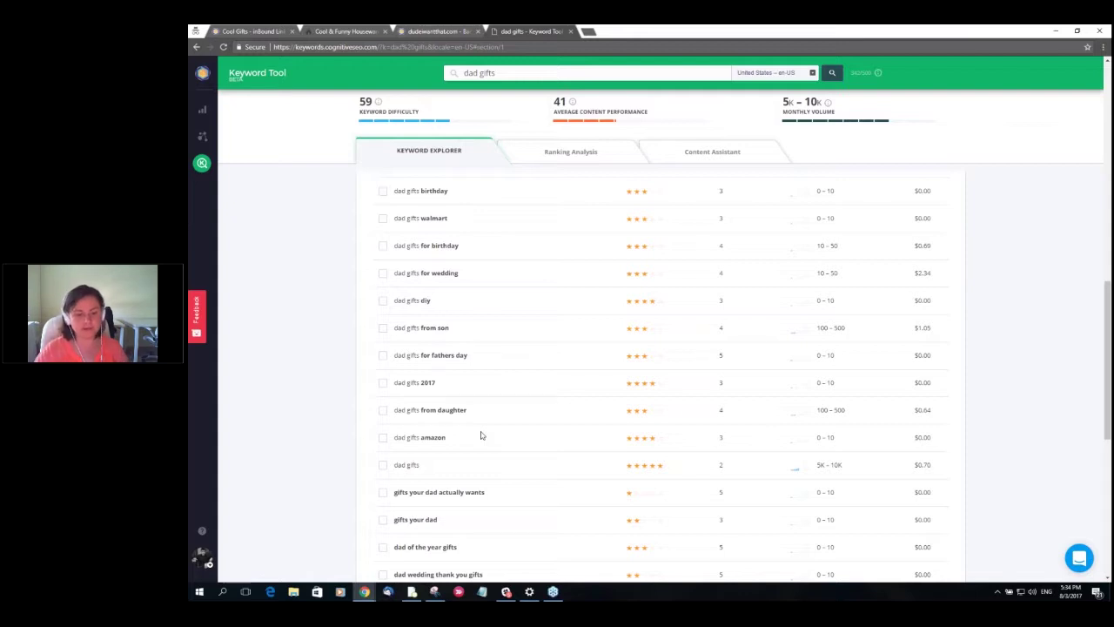
scroll(477, 436, down, 7)
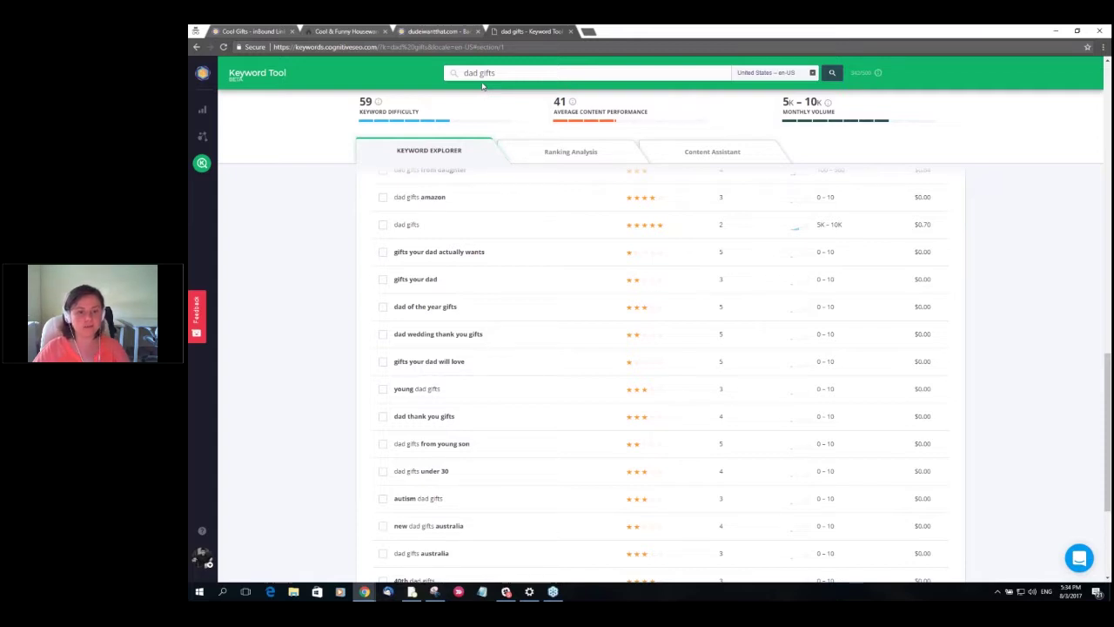
scroll(498, 98, up, 10)
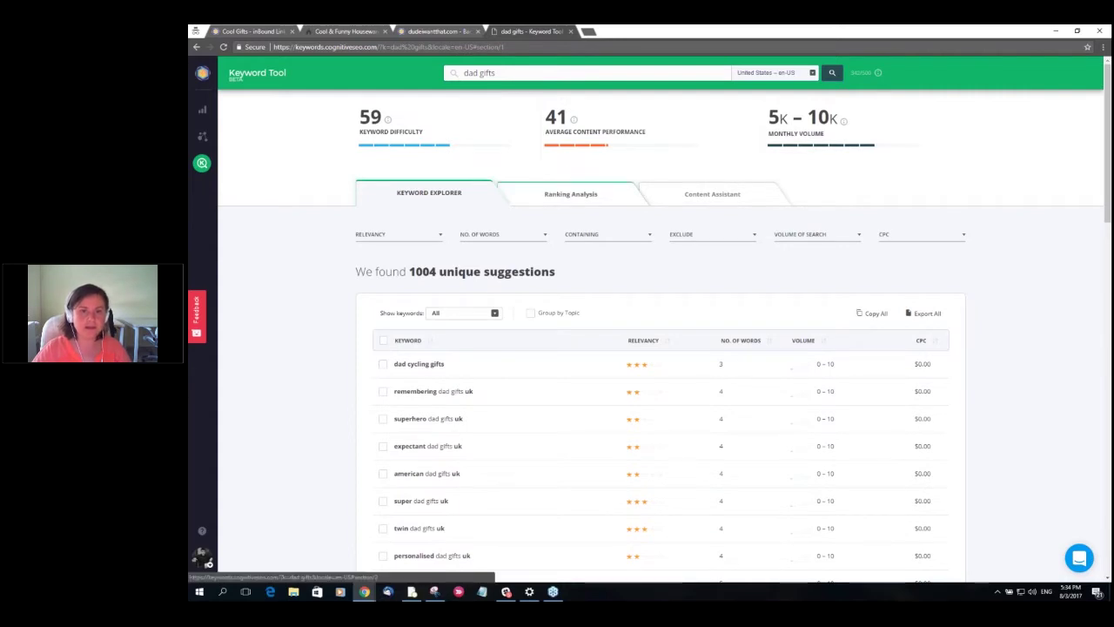
Show the ranking analysis for "dad gifts" and review its top 20 organic results.
click(556, 193)
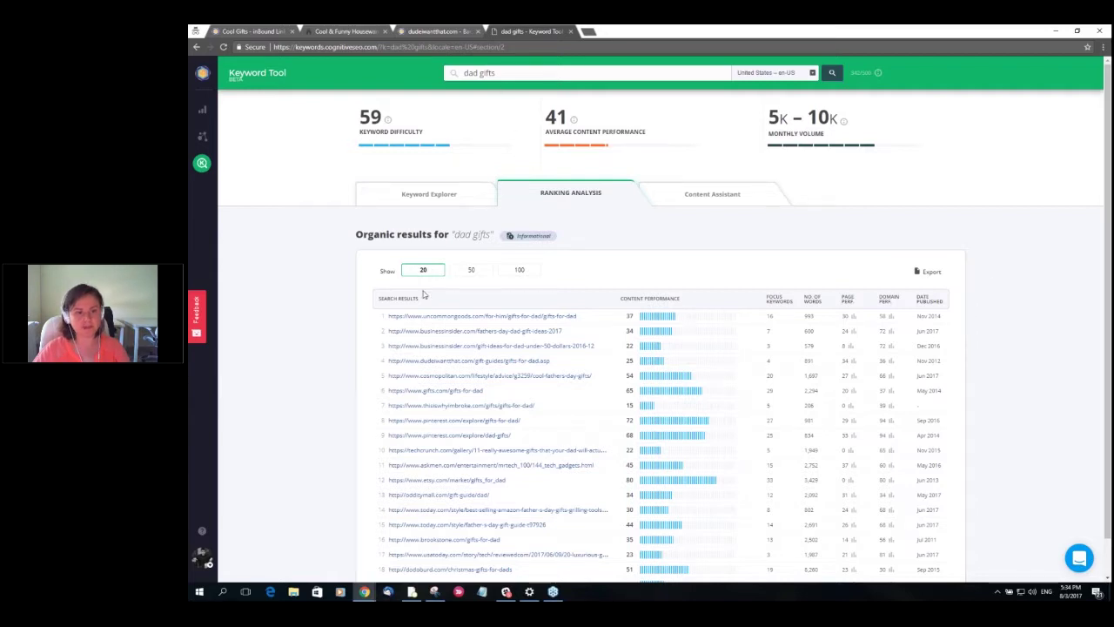
scroll(401, 313, down, 1)
scroll(435, 296, up, 1)
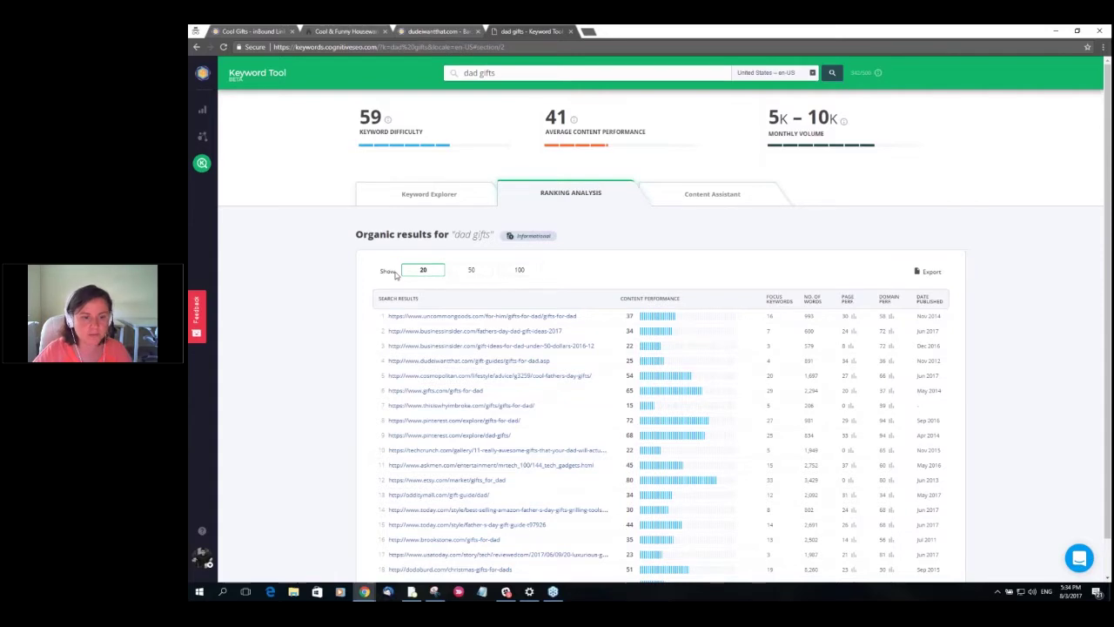
Review the top 20 organic results for "dad gifts" and their publication dates, glancing at the coolhousewarminggifts.com and dudeiwantthat.com reports.
scroll(355, 391, down, 1)
scroll(348, 390, up, 1)
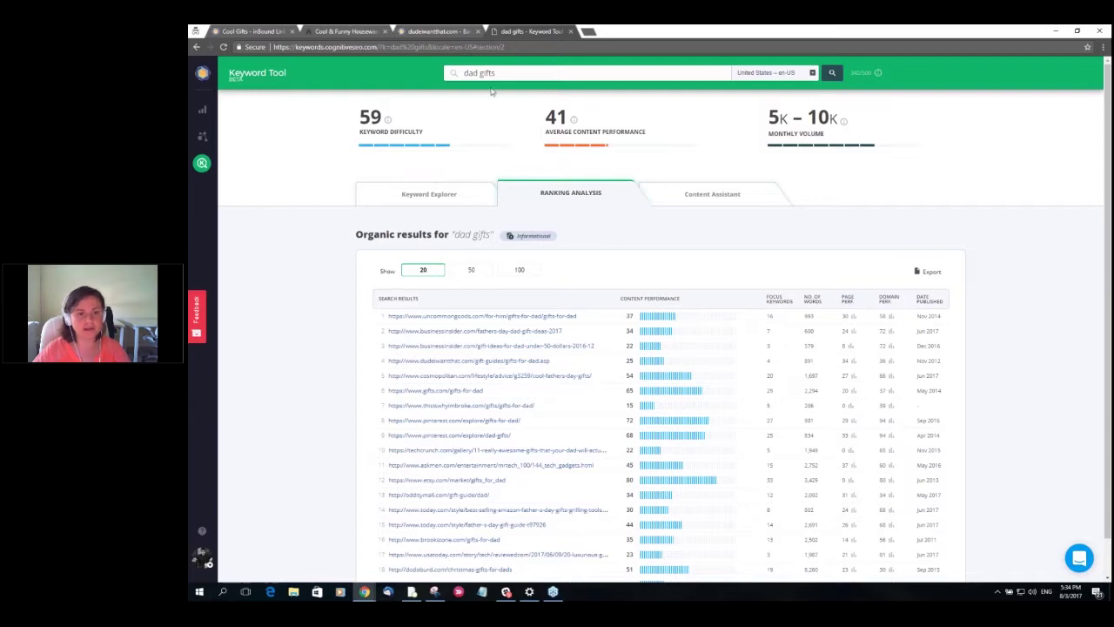
click(260, 32)
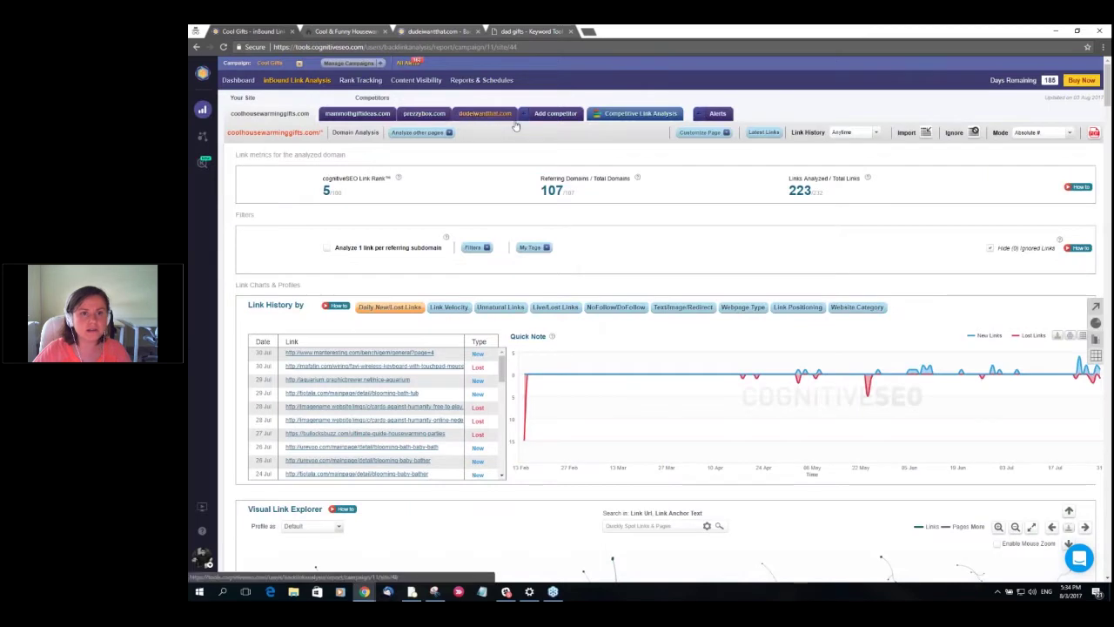
click(445, 32)
click(528, 31)
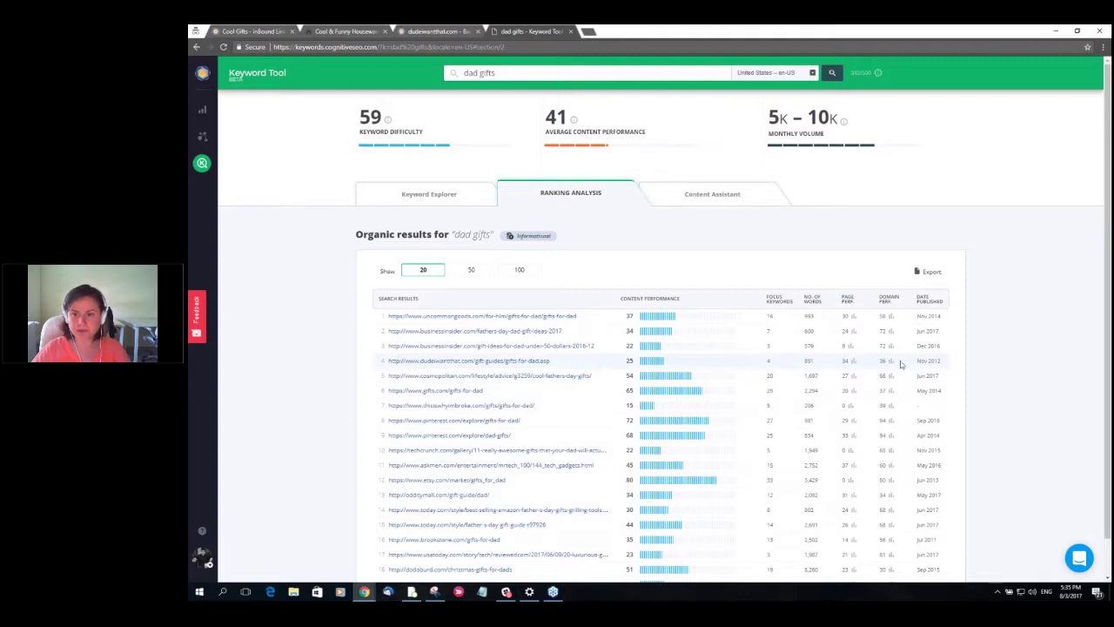
scroll(1003, 337, down, 1)
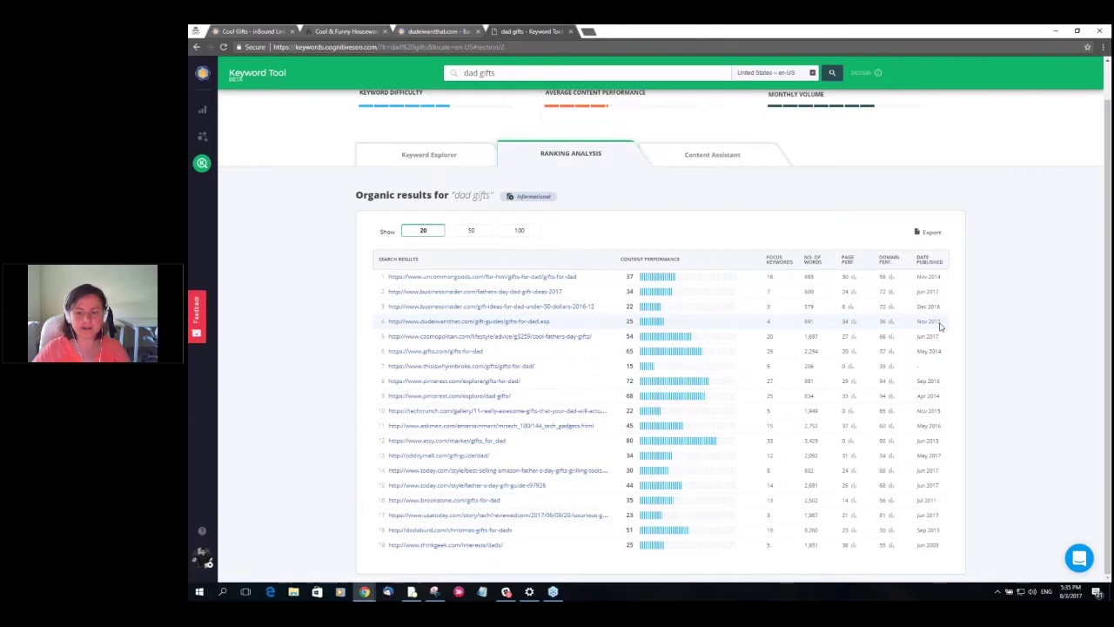
scroll(939, 325, up, 1)
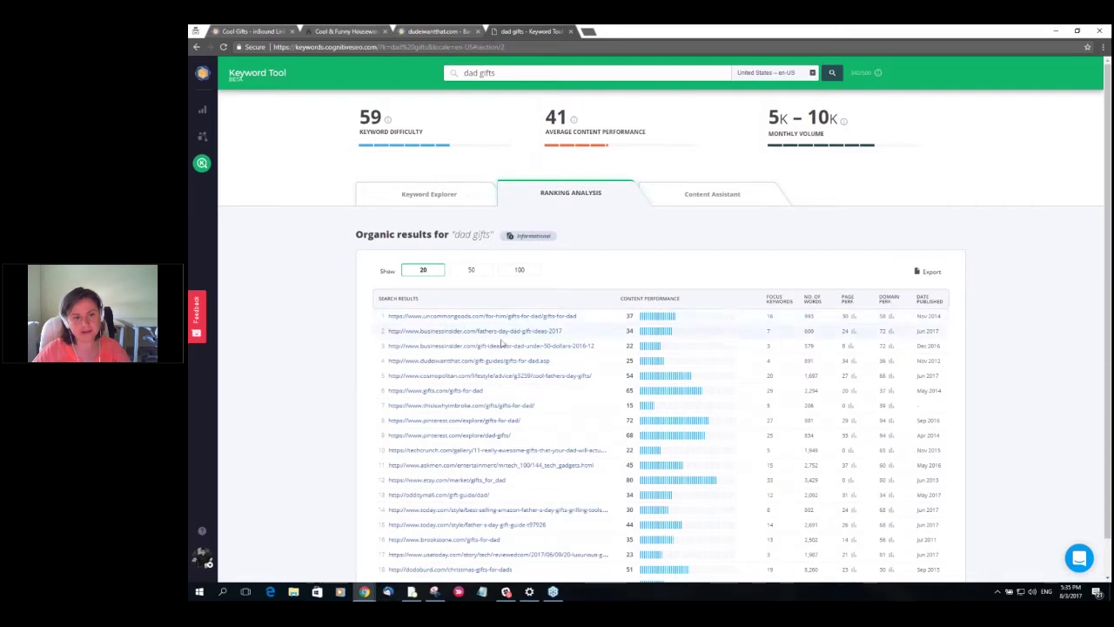
Inspect the content performance and used keywords of the DudeIWantThat, Business Insider, UncommonGoods and Cosmopolitan pages ranking for "dad gifts".
click(496, 363)
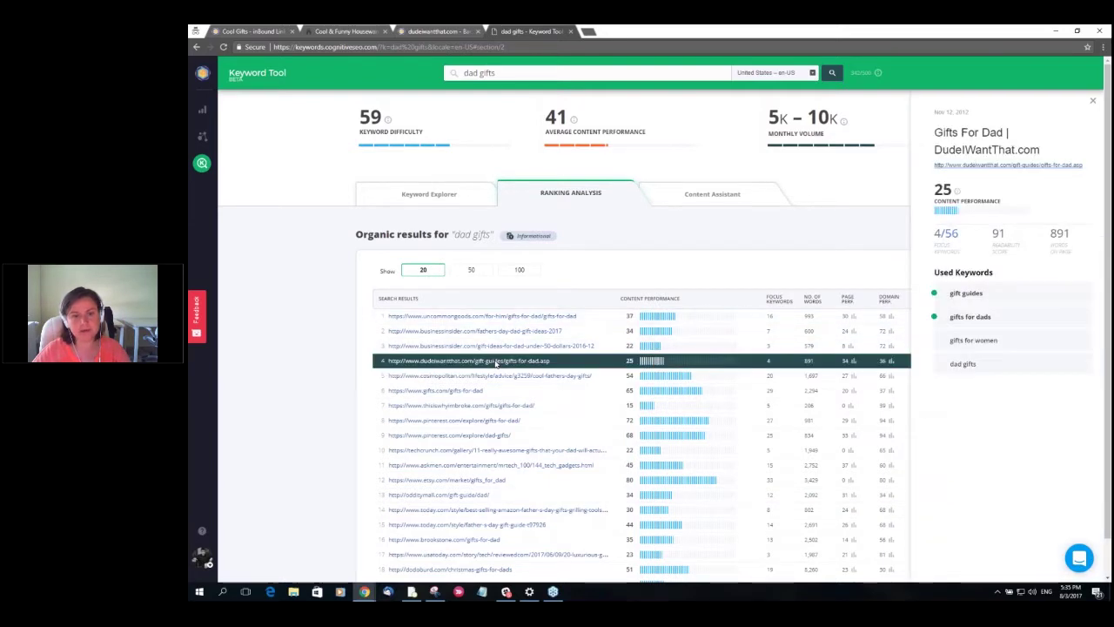
click(502, 346)
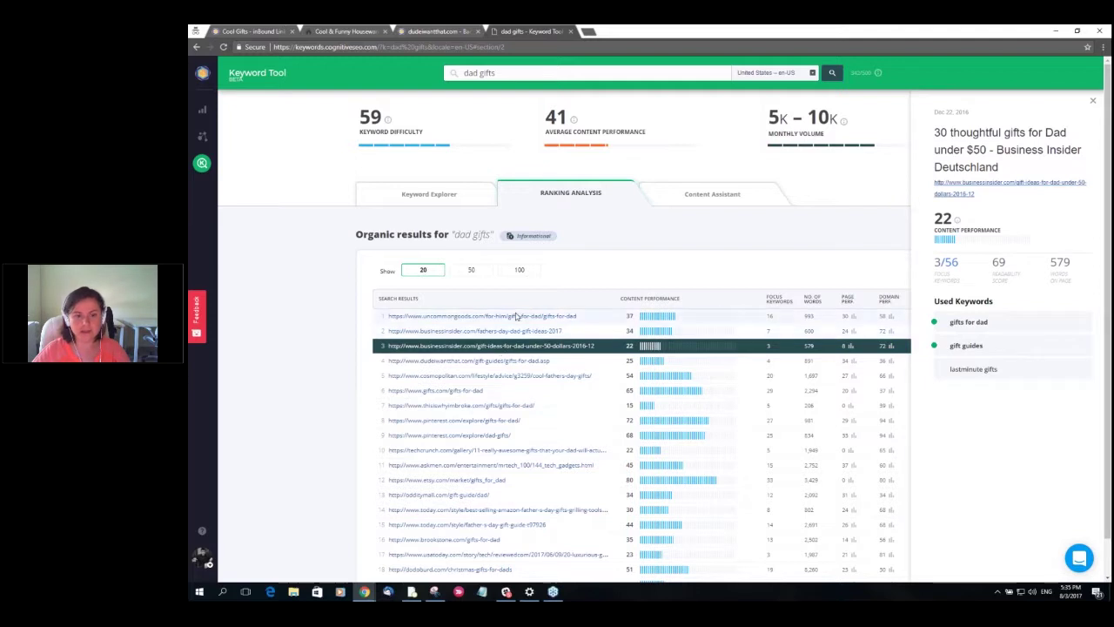
click(515, 318)
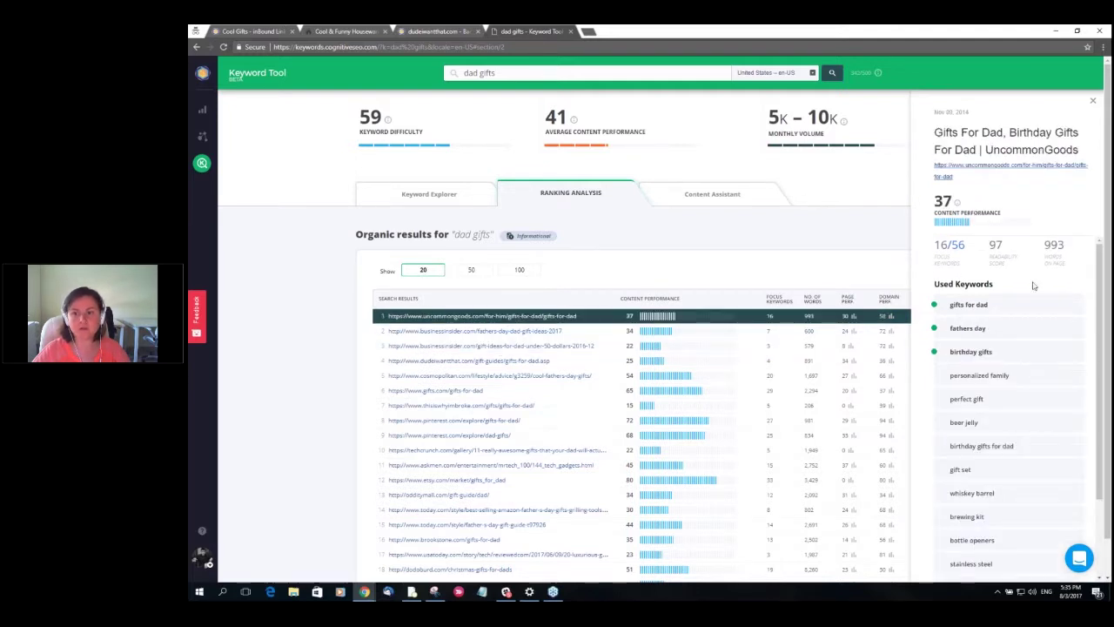
scroll(1033, 285, down, 2)
scroll(1033, 286, up, 3)
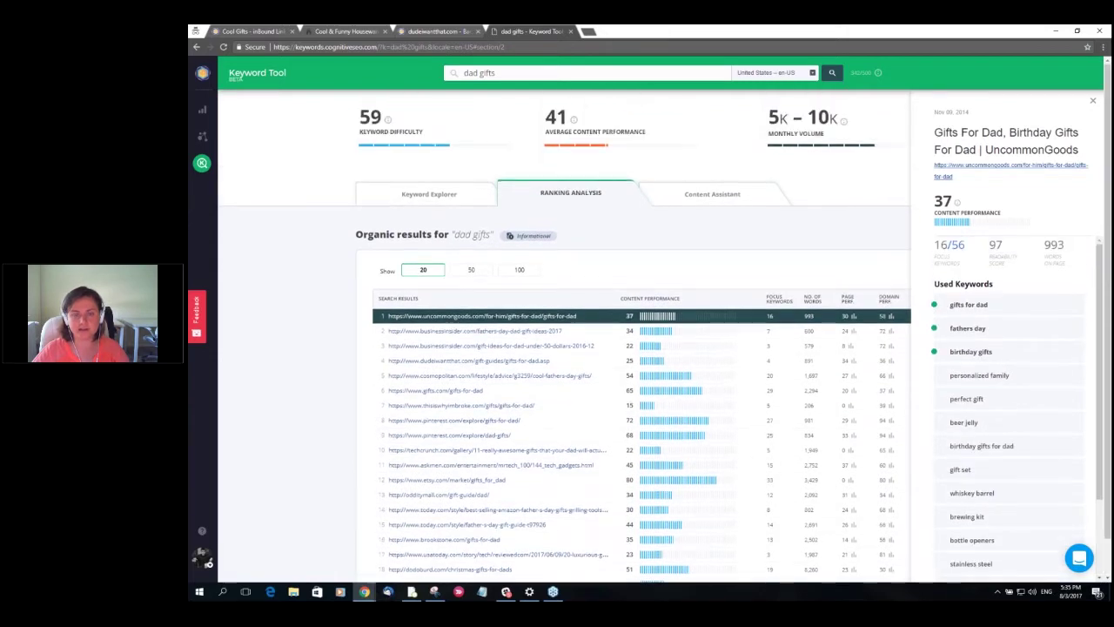
click(1094, 104)
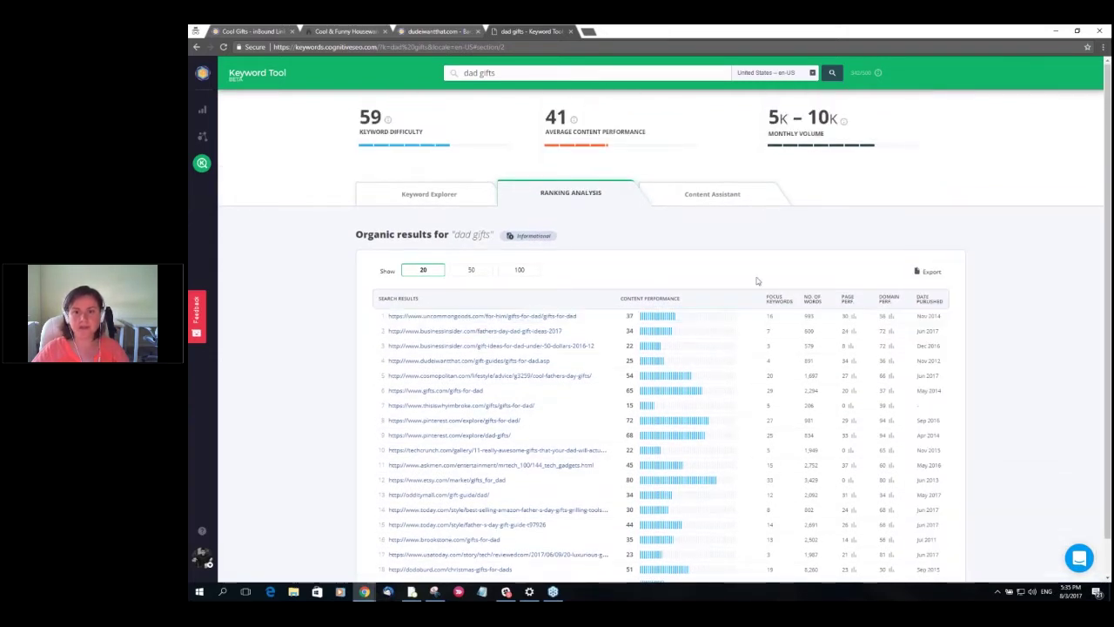
click(705, 320)
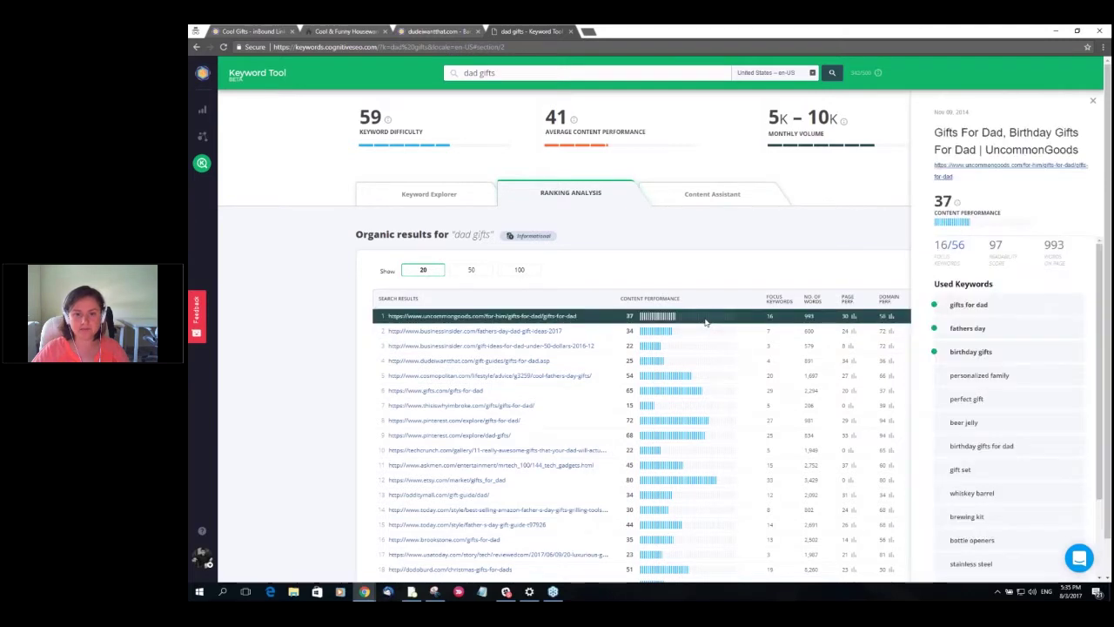
click(701, 375)
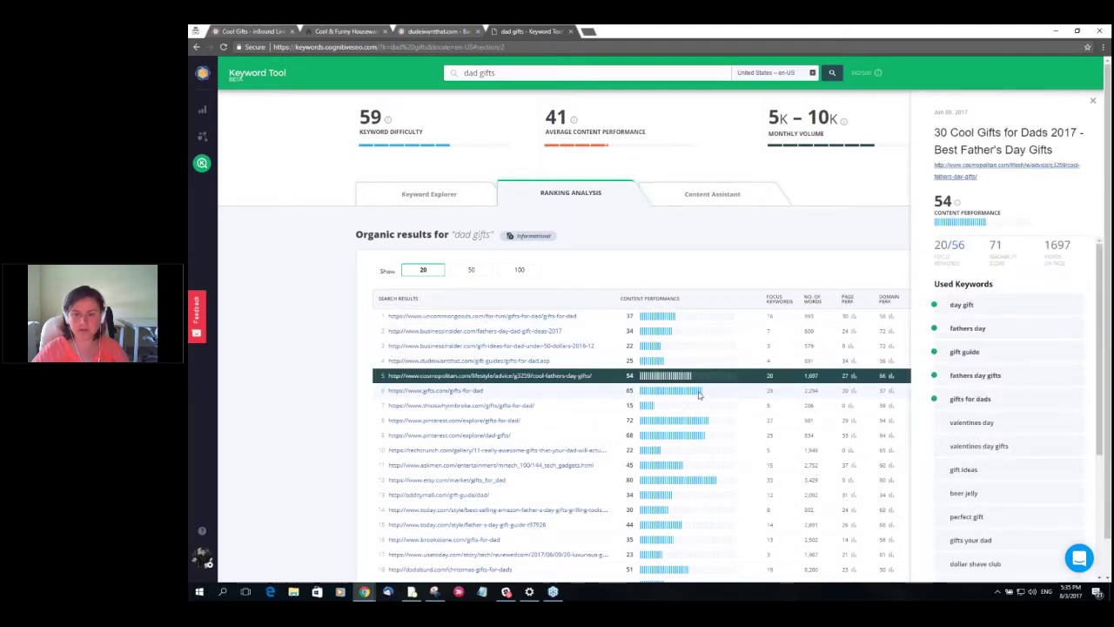
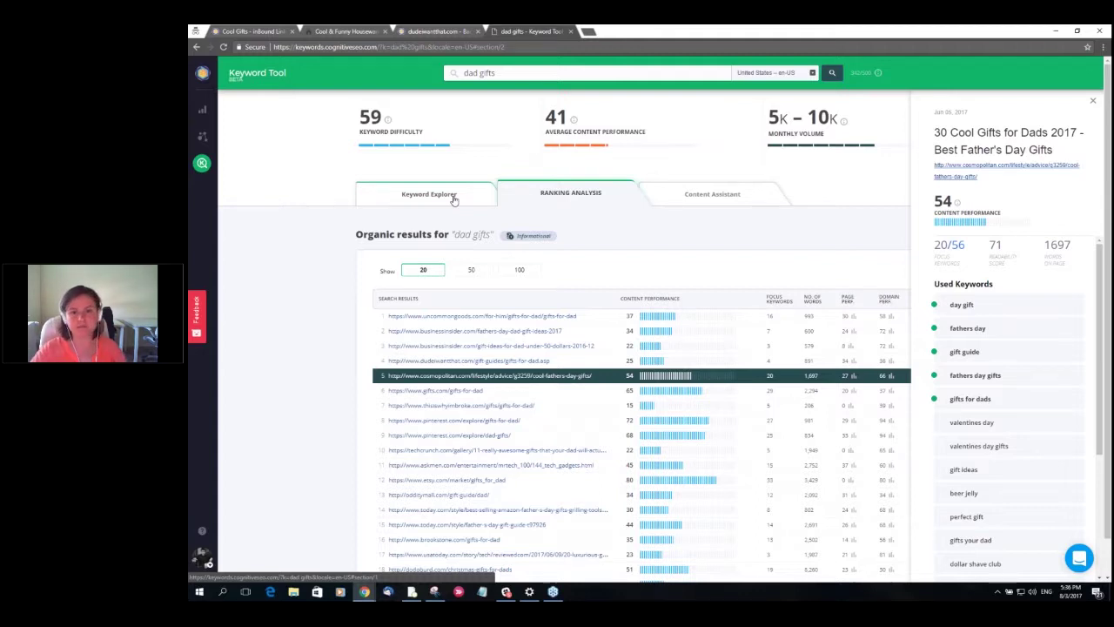
Return to the keyword suggestions for "dad gifts" and skim the UK and birthday variants.
click(452, 199)
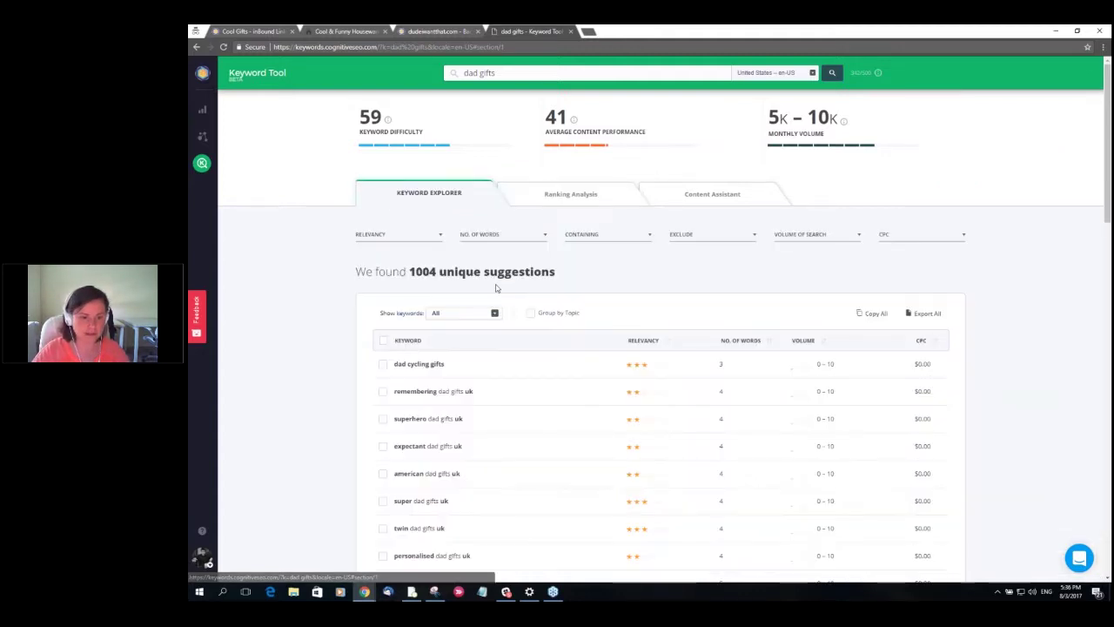
scroll(492, 286, down, 5)
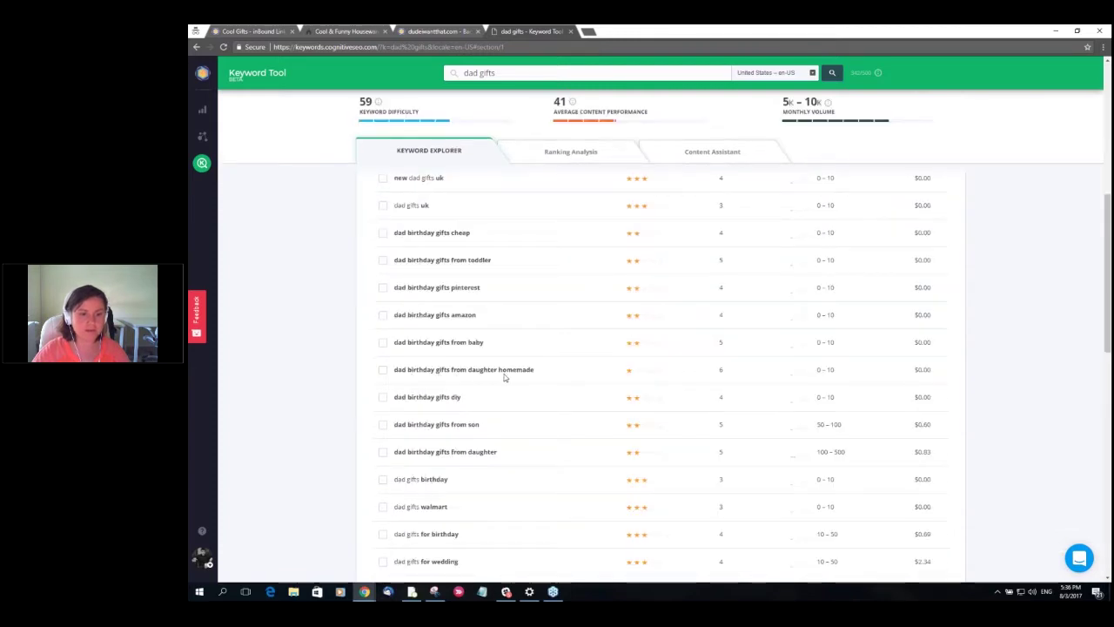
scroll(542, 376, up, 6)
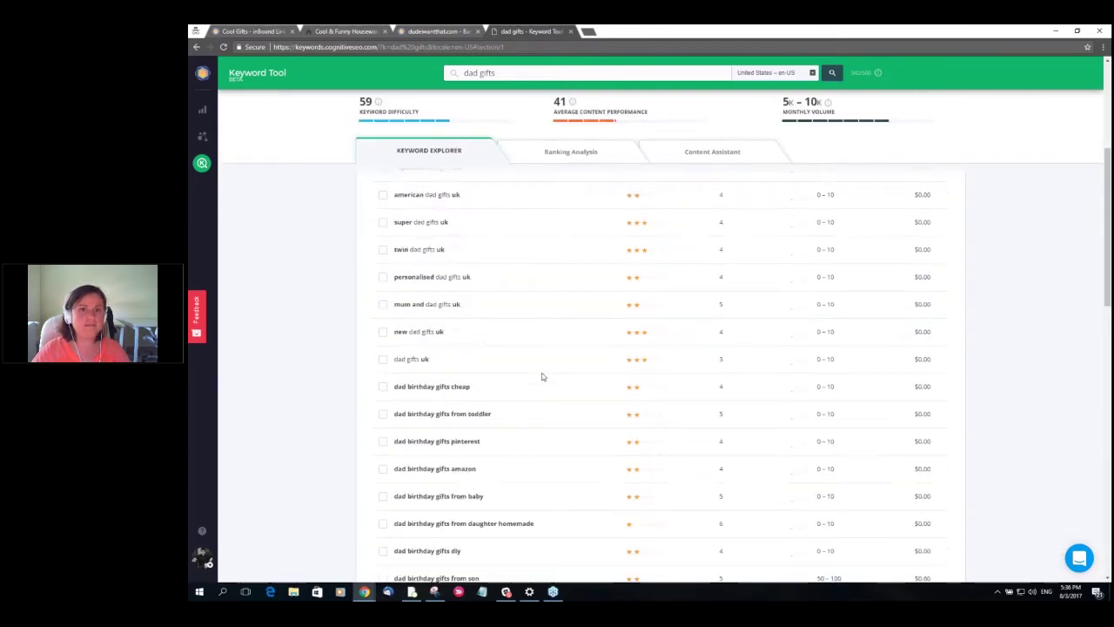
Reopen the ranking analysis for "dad gifts" and compare the used keywords of the Cosmopolitan and Gifts.com pages.
click(571, 193)
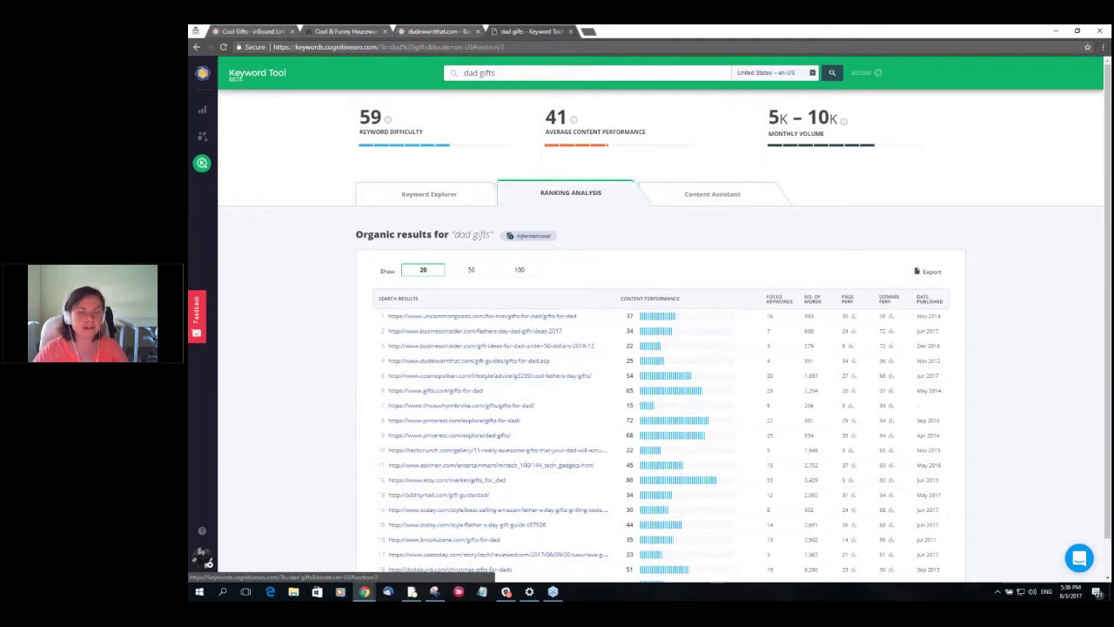
click(713, 377)
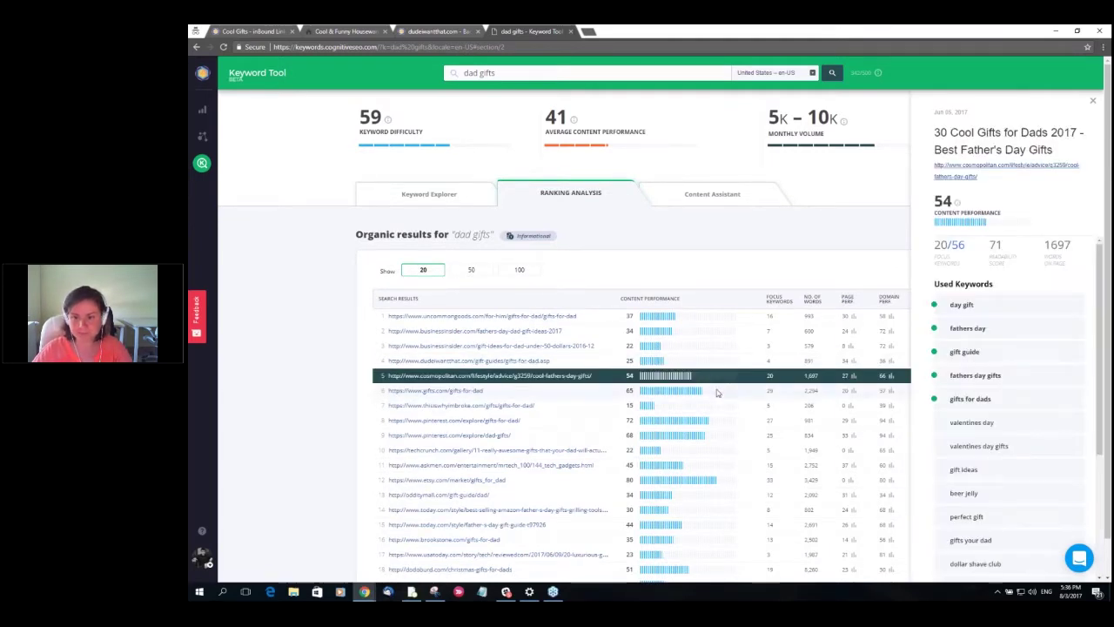
click(719, 391)
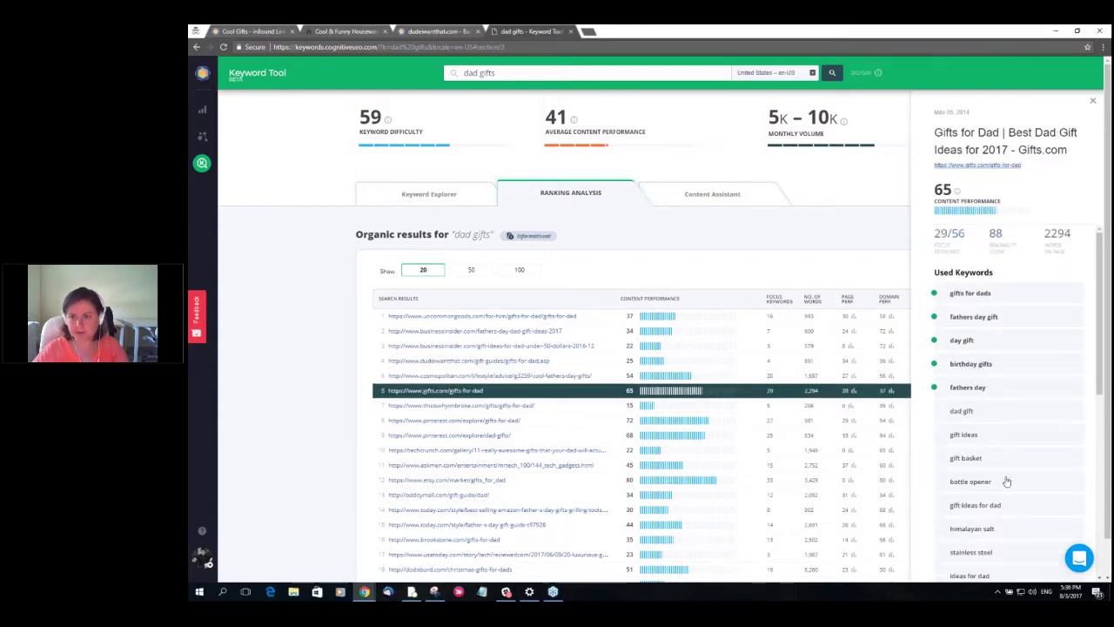
scroll(1029, 416, down, 3)
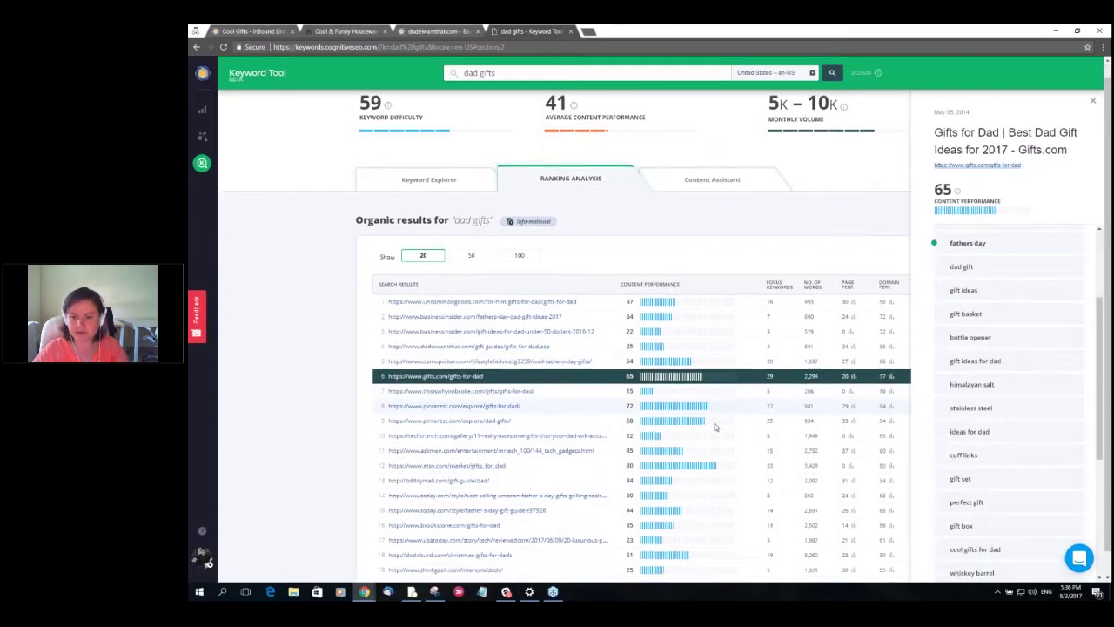
scroll(1035, 418, up, 3)
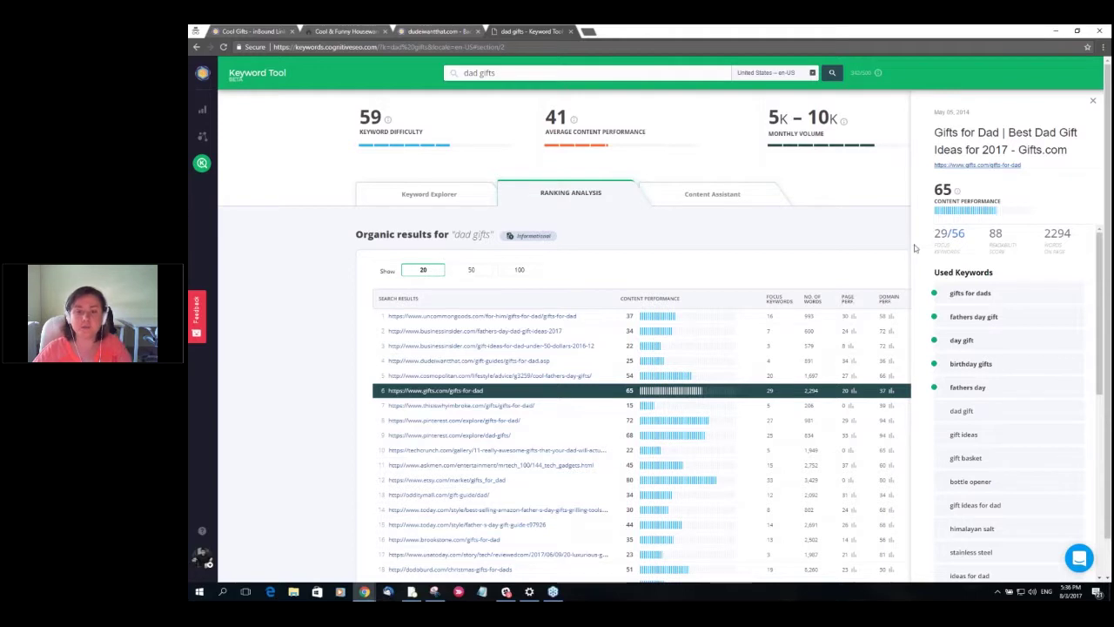
Start optimizing content for "dad gifts" in the Content Assistant and bring up the coolhousewarminggifts.com homepage to look over its products.
click(716, 197)
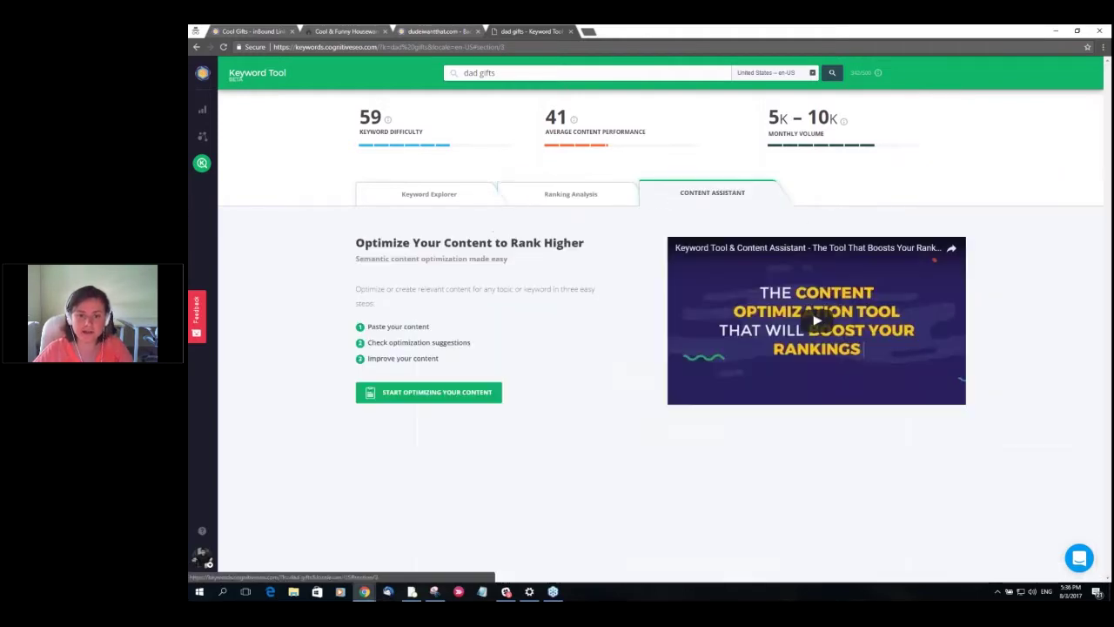
click(475, 393)
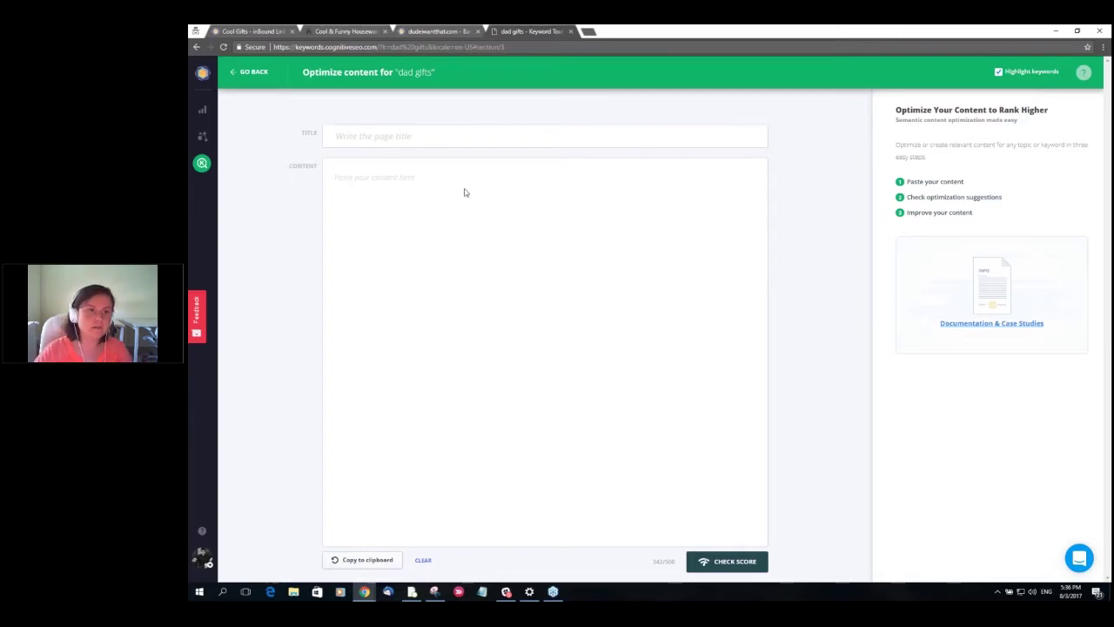
click(353, 35)
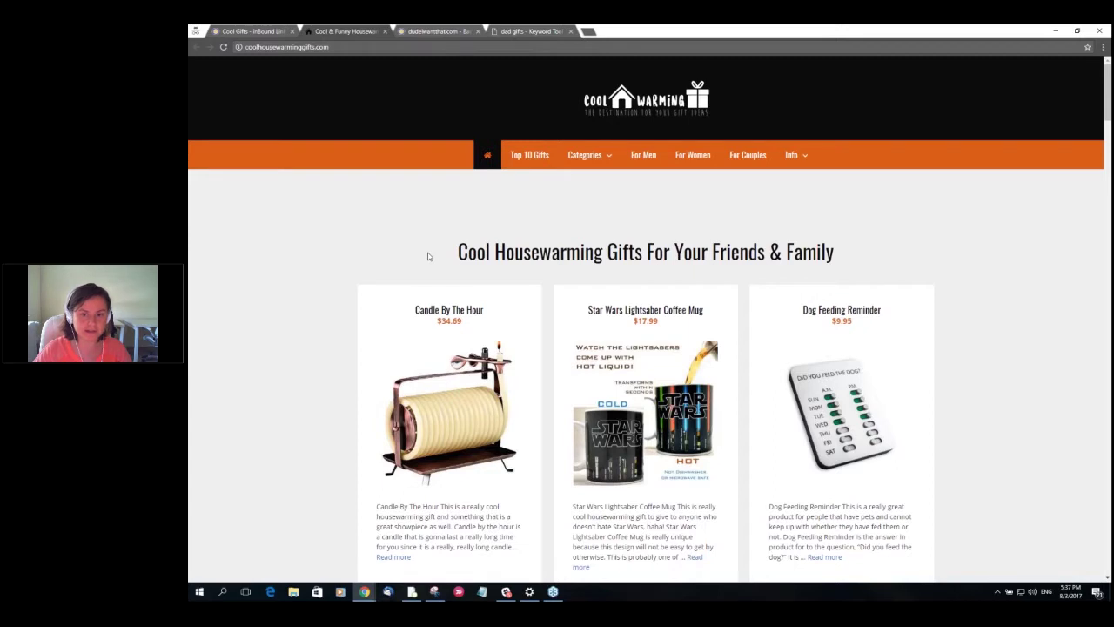
scroll(428, 254, down, 5)
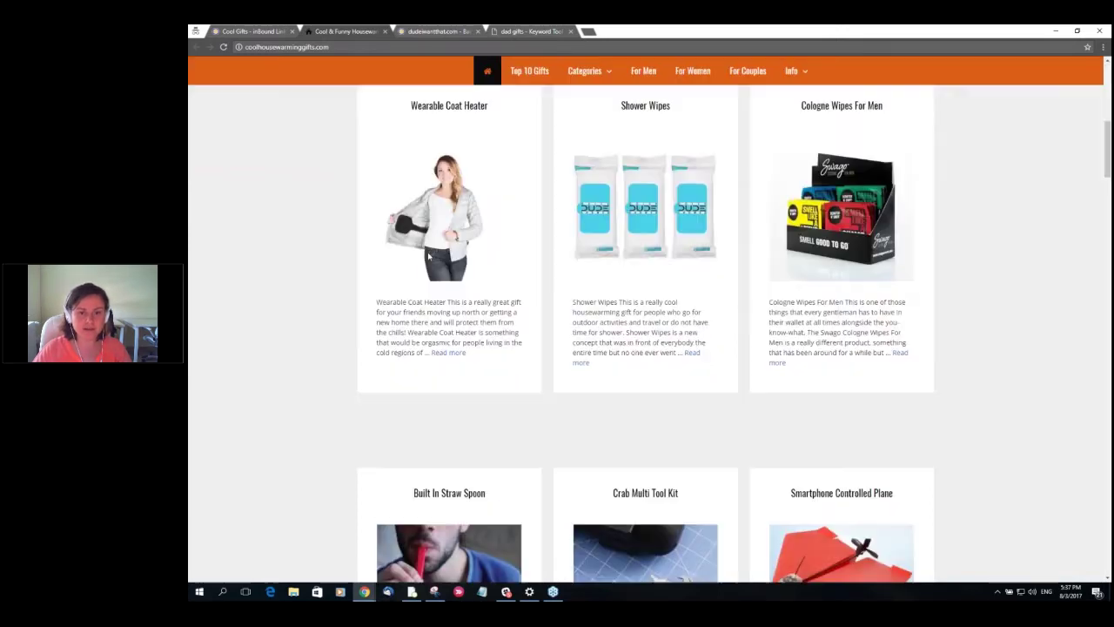
scroll(428, 252, up, 5)
scroll(428, 252, up, 1)
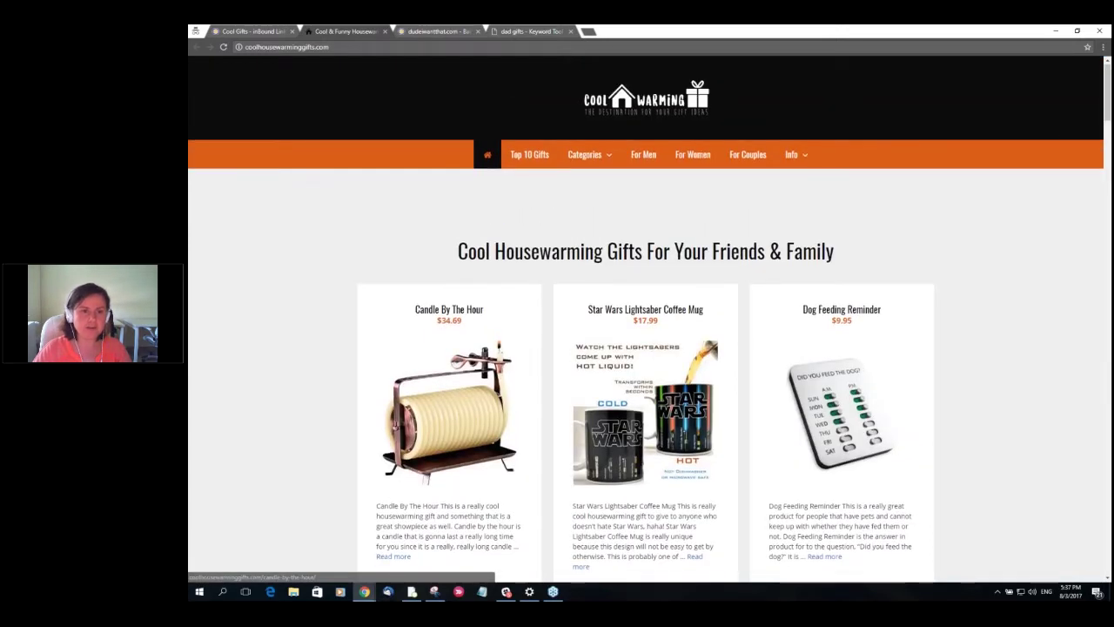
Copy the homepage text from its main heading through the Luxury Garden Swing Bed entry and paste it as the content to optimize.
scroll(428, 253, down, 3)
scroll(427, 252, up, 2)
drag(459, 202, 884, 334)
scroll(819, 470, down, 10)
scroll(868, 383, down, 15)
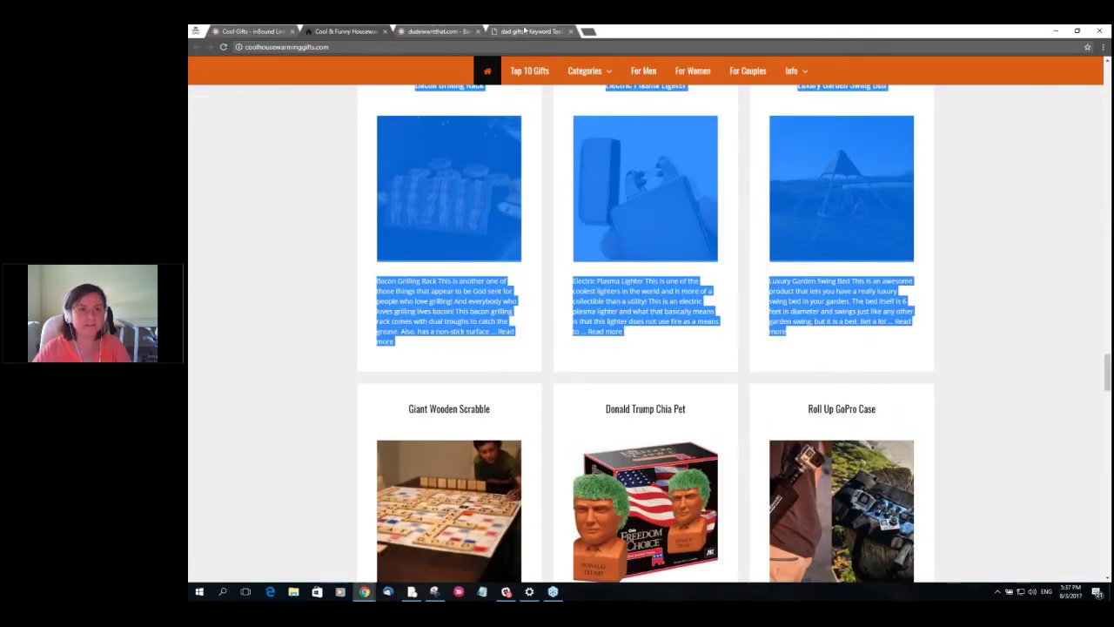
click(527, 31)
click(448, 209)
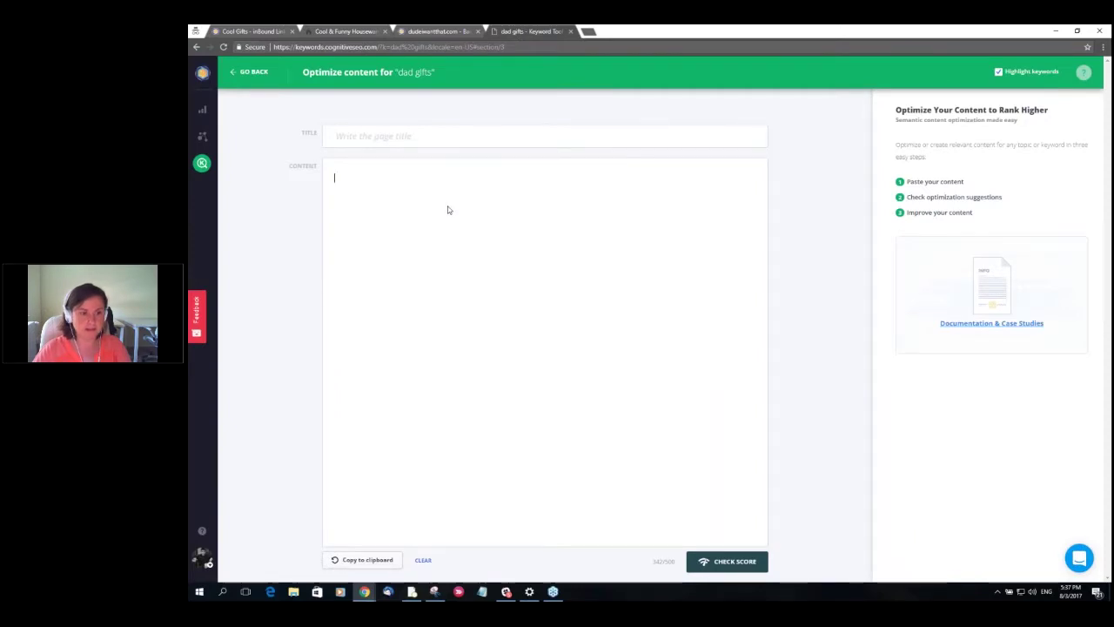
key(ctrl+v)
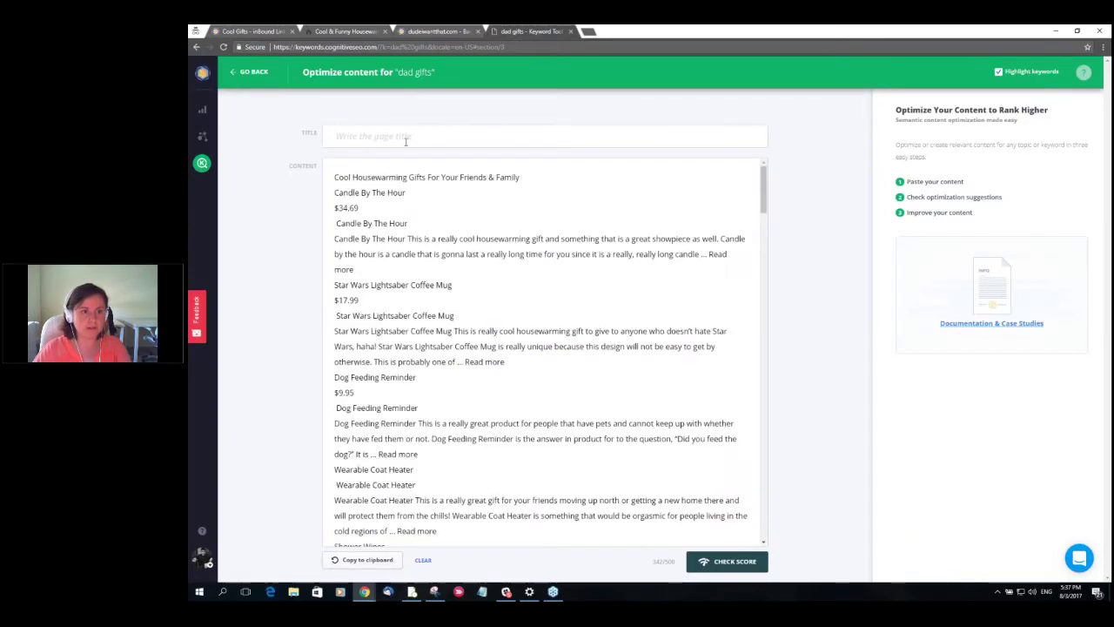
Move the line "Cool Housewarming Gifts For Your Friends & Family" from the content into the page title.
triple_click(516, 177)
key(ctrl+x)
click(350, 132)
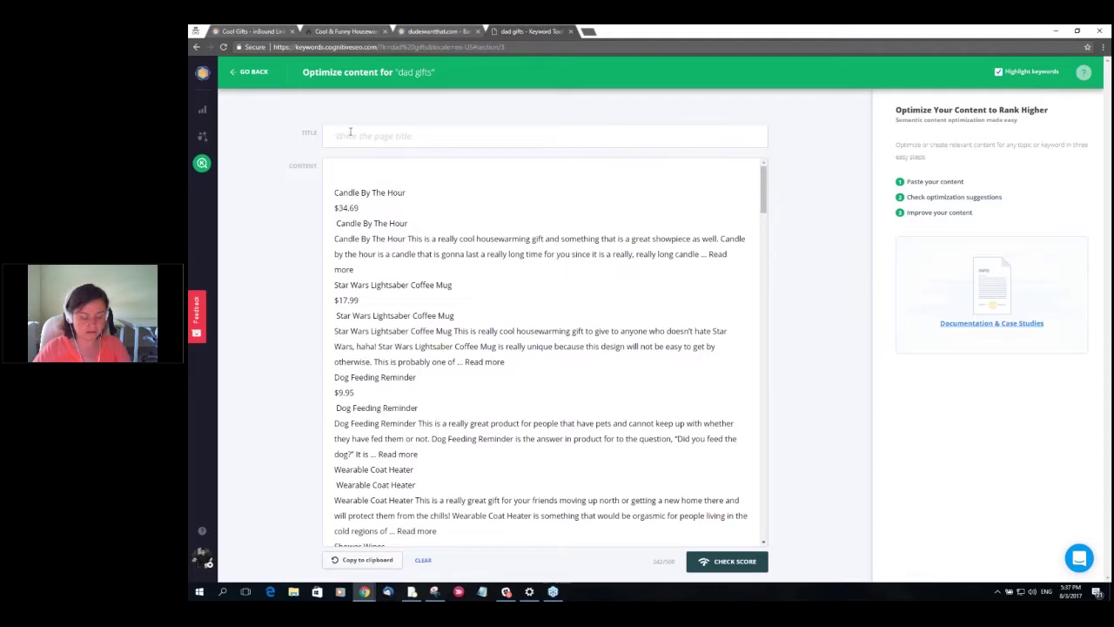
key(ctrl+v)
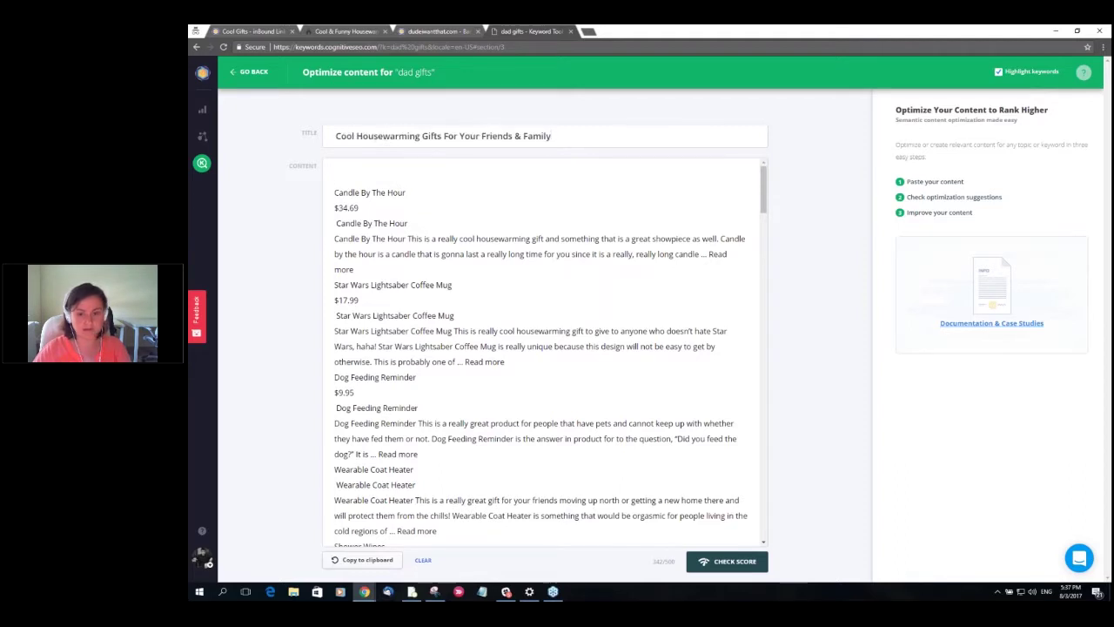
Check the content's score for "dad gifts", look through the scored text and list the keywords it already uses.
click(727, 567)
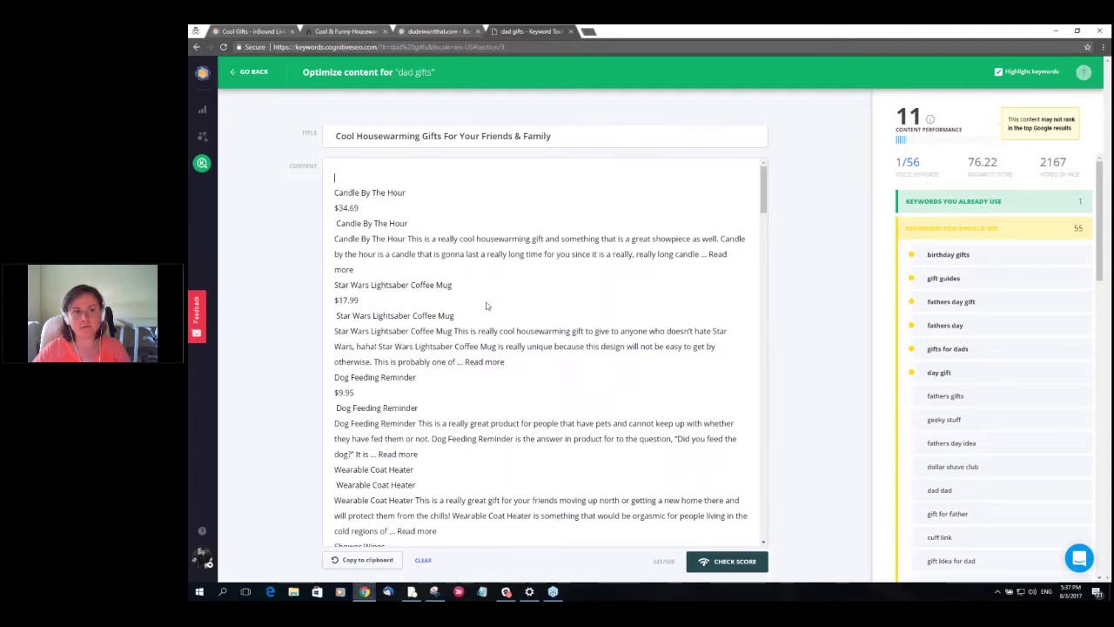
scroll(488, 305, down, 2)
scroll(487, 306, down, 1)
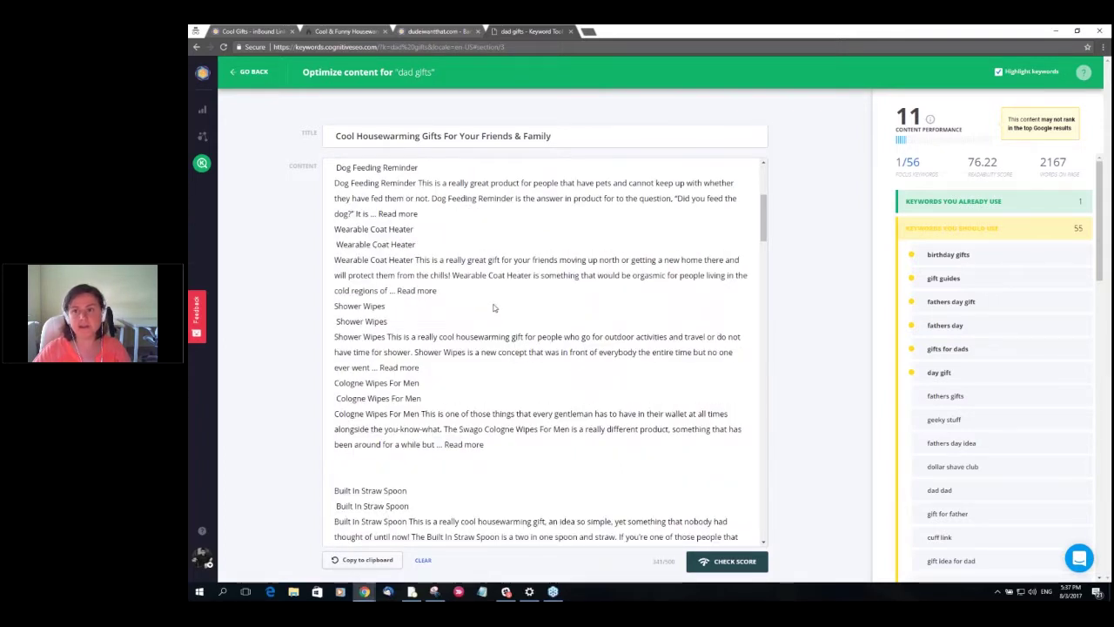
mouse_move(903, 127)
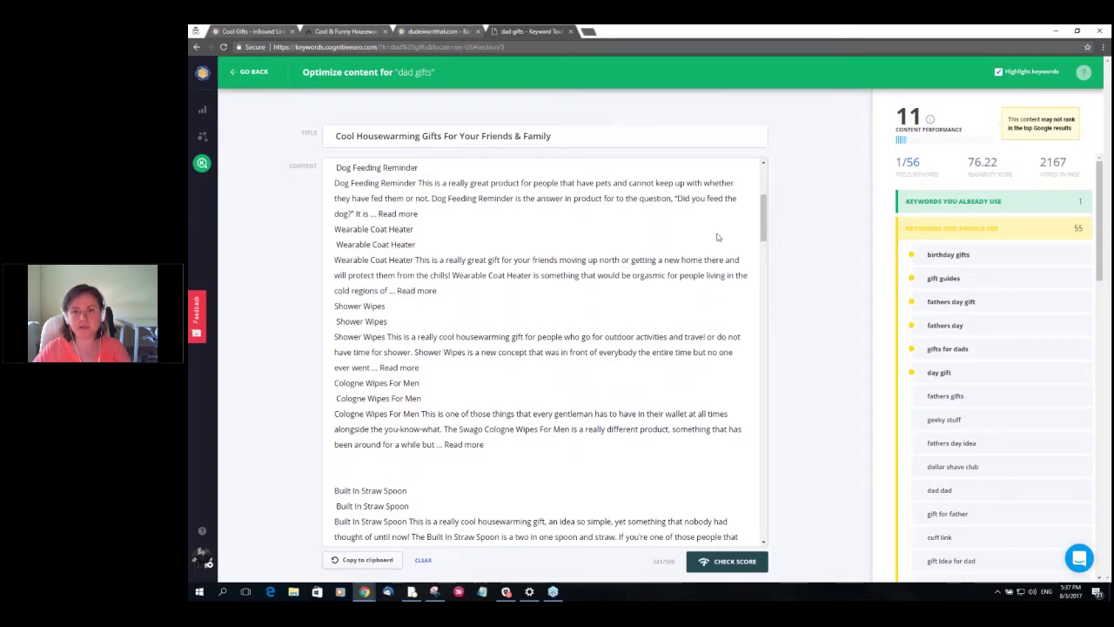
click(951, 210)
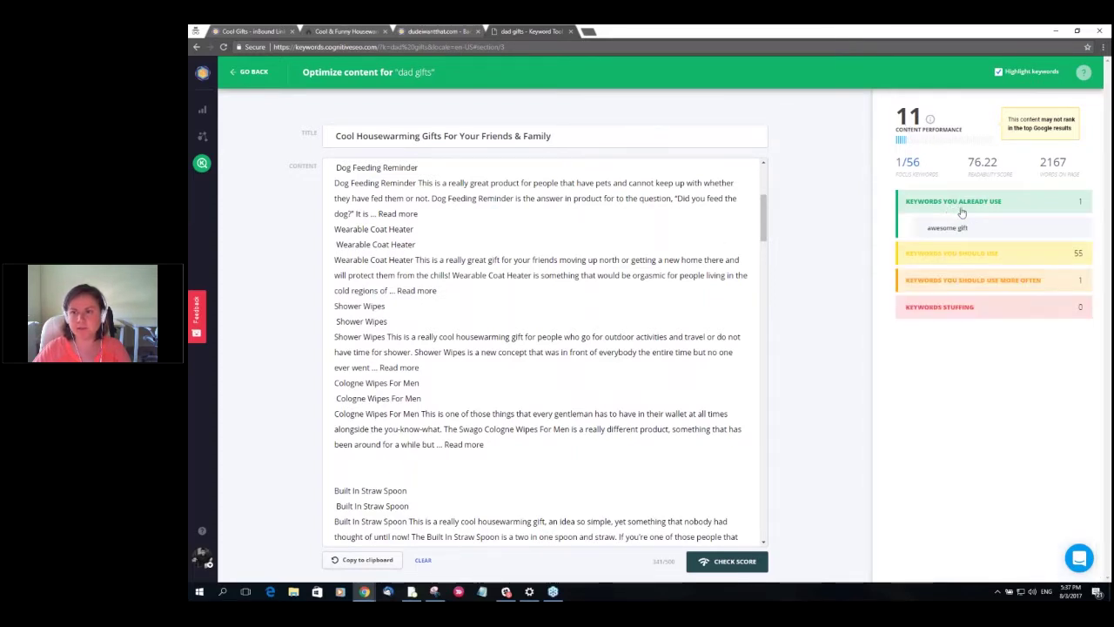
Read through the full list of suggested keywords the content should use for "dad gifts".
click(988, 209)
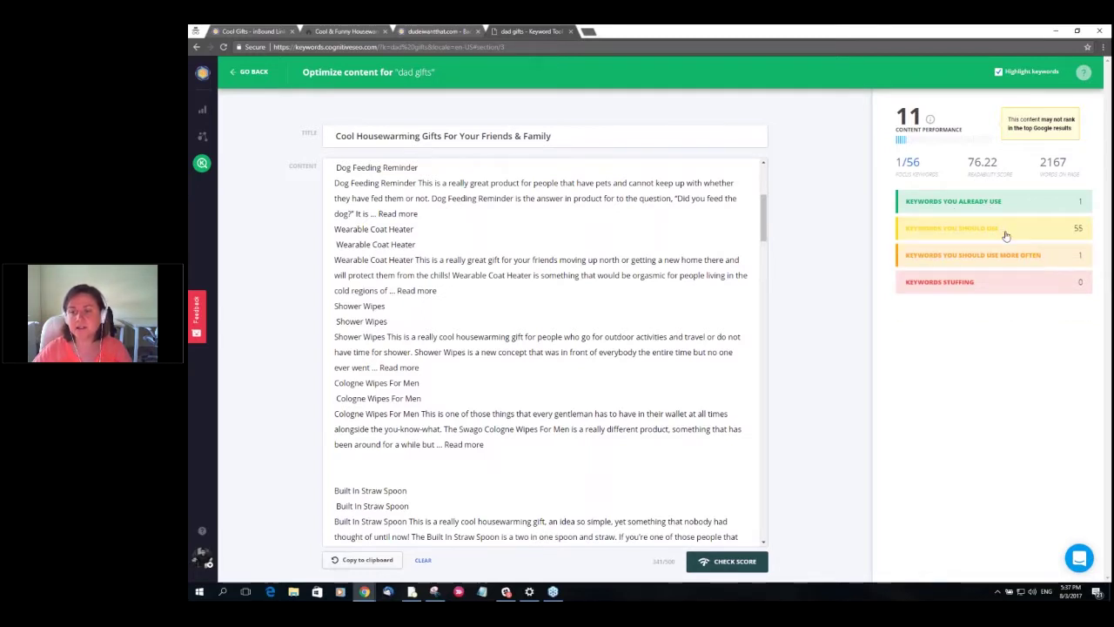
click(1006, 234)
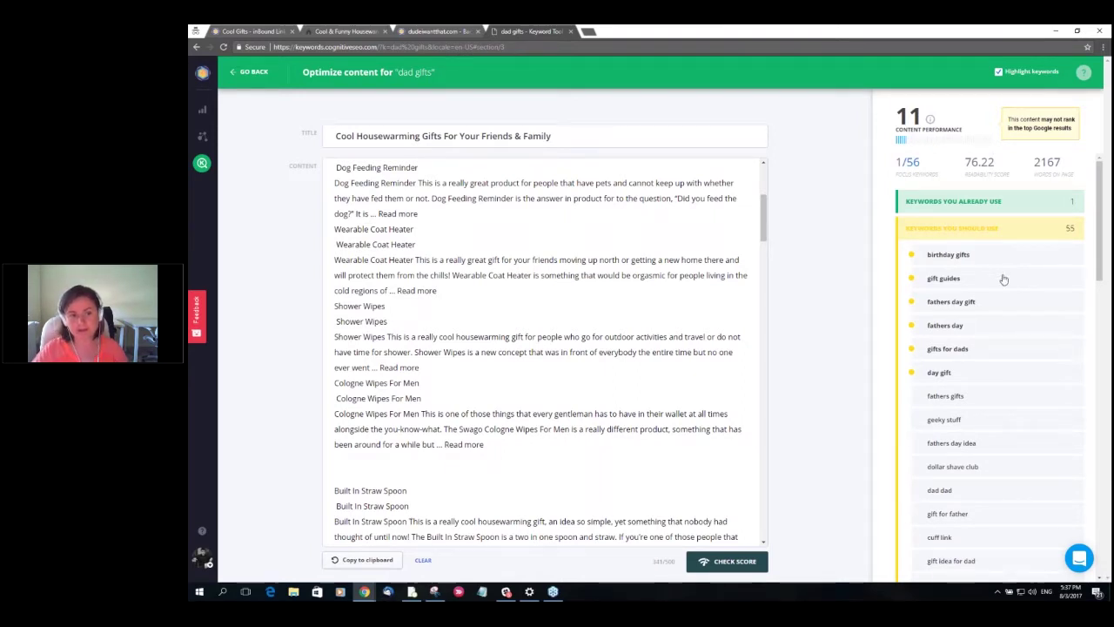
scroll(1004, 278, down, 3)
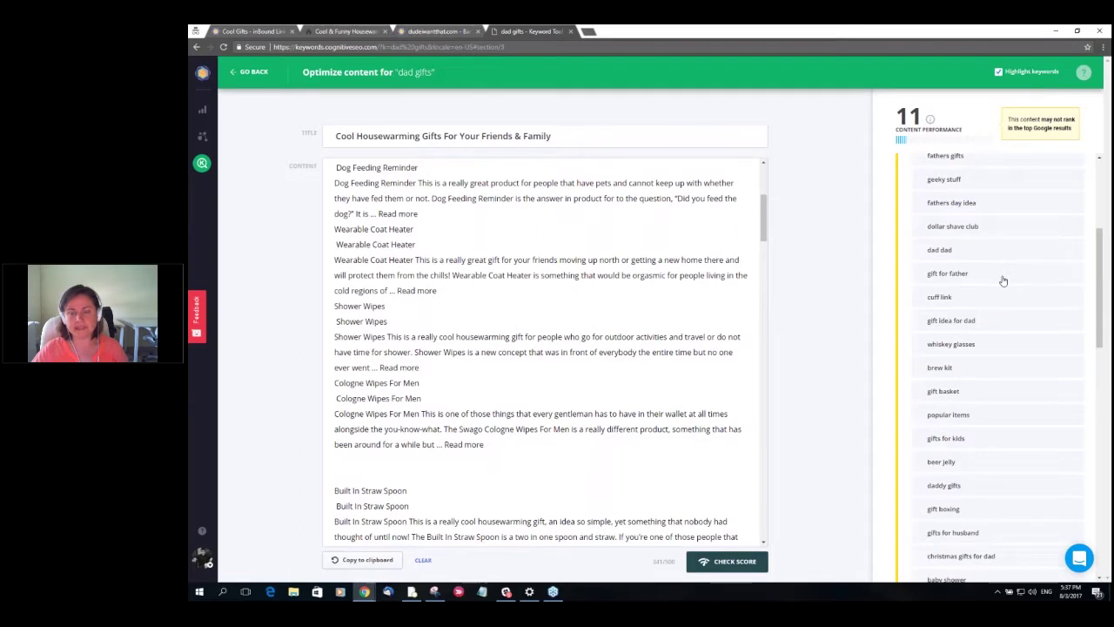
scroll(1004, 280, down, 2)
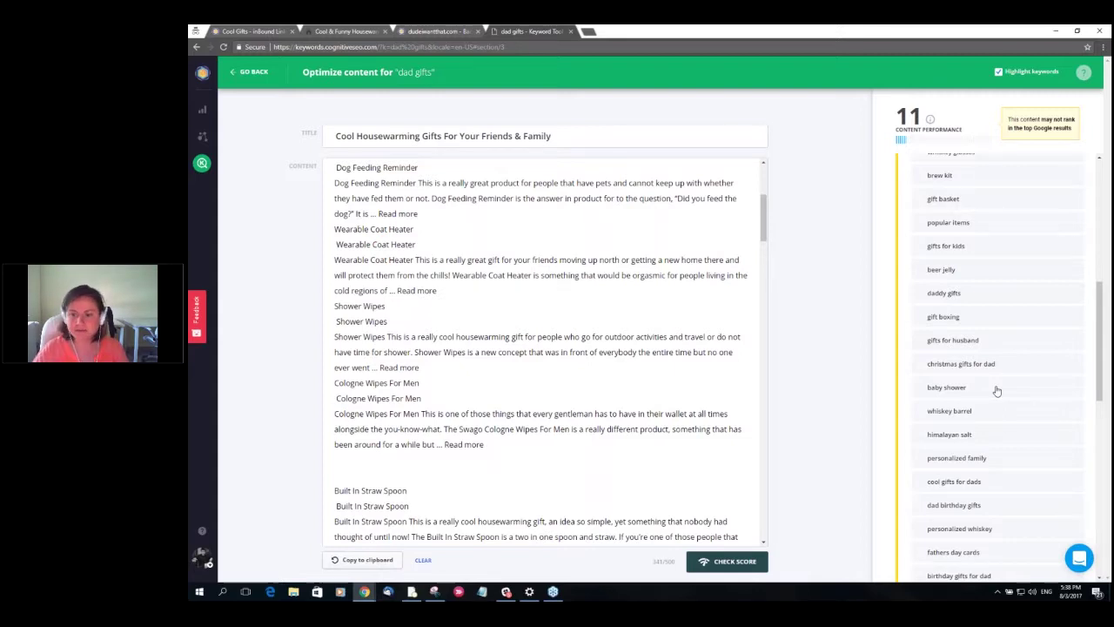
drag(1099, 291, 1103, 470)
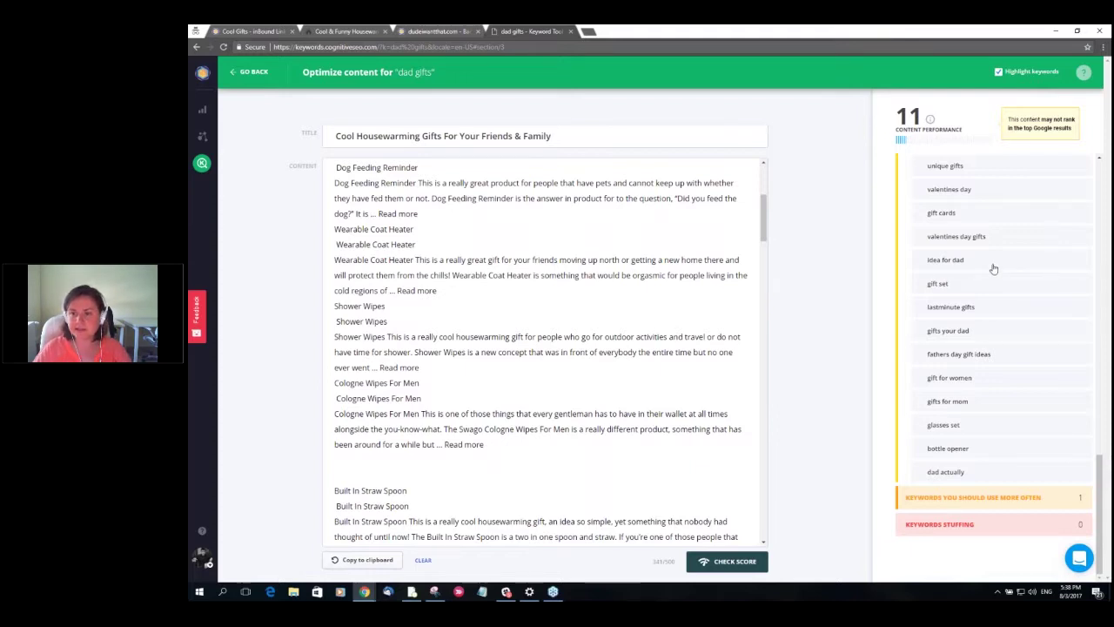
Copy the suggested keyword "lastminute gifts" and paste it after the first "Shower Wipes" line in the content.
drag(977, 310, 931, 312)
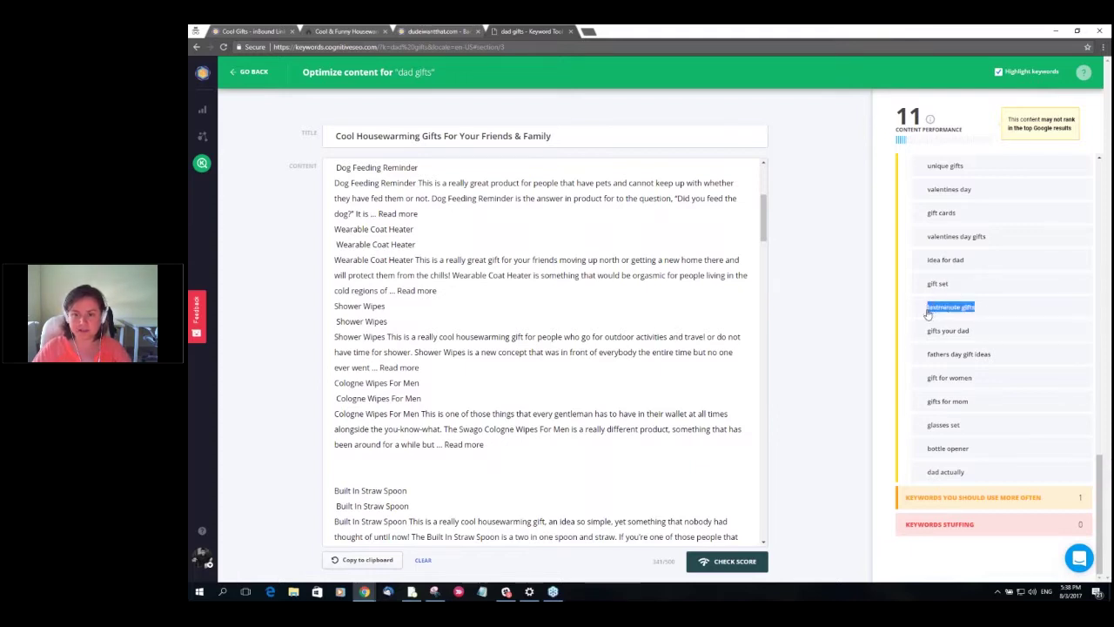
click(393, 310)
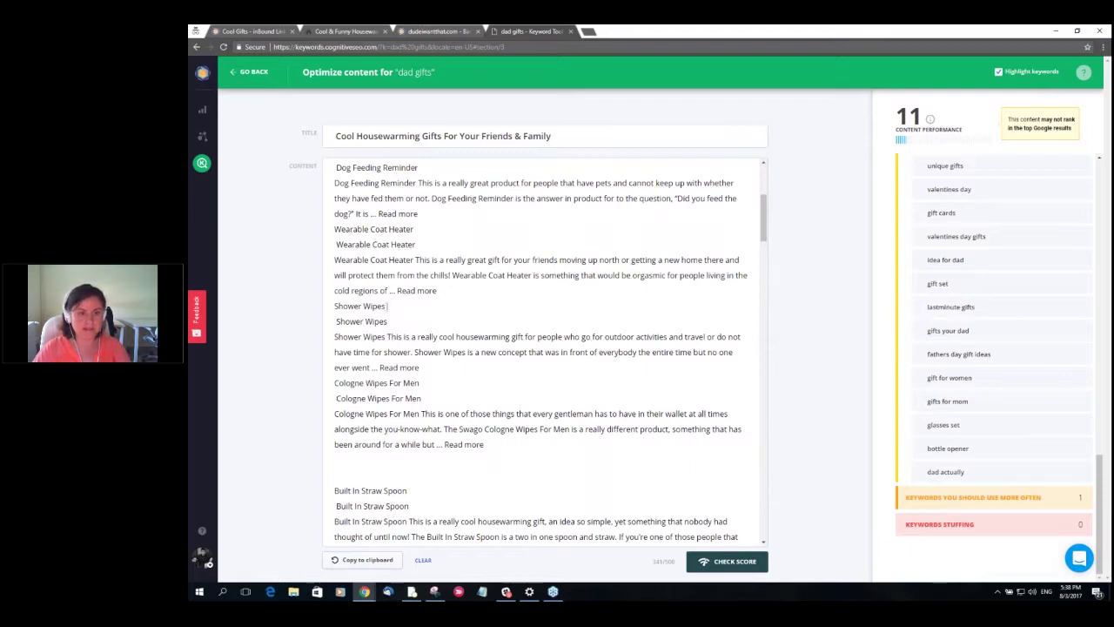
key(ctrl+v)
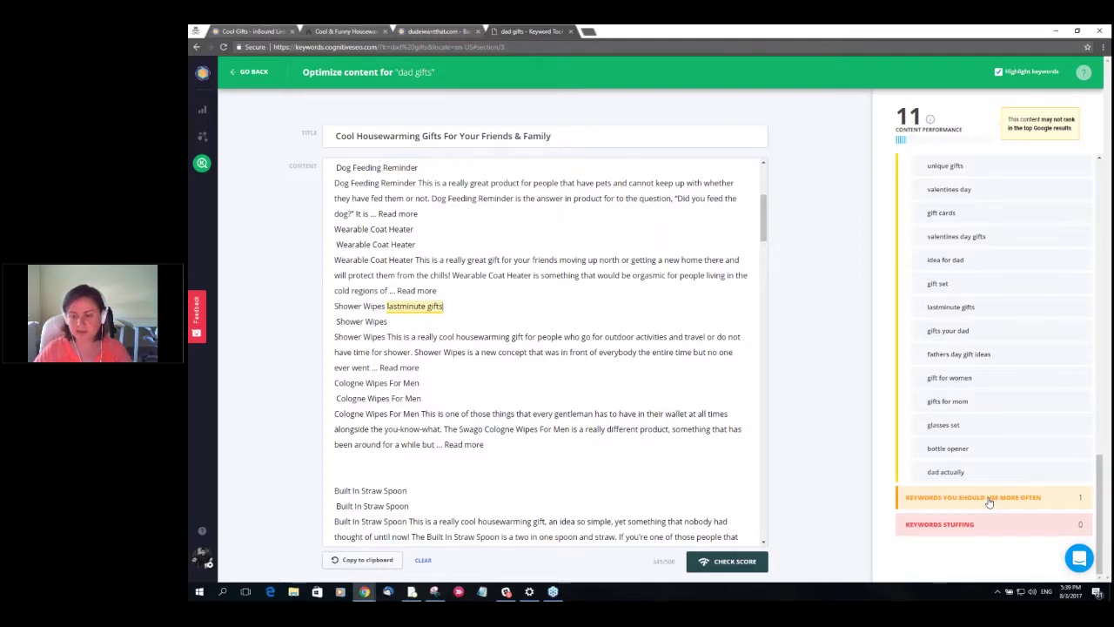
List the keywords that should be used more often and return to the beginning of the content.
click(990, 502)
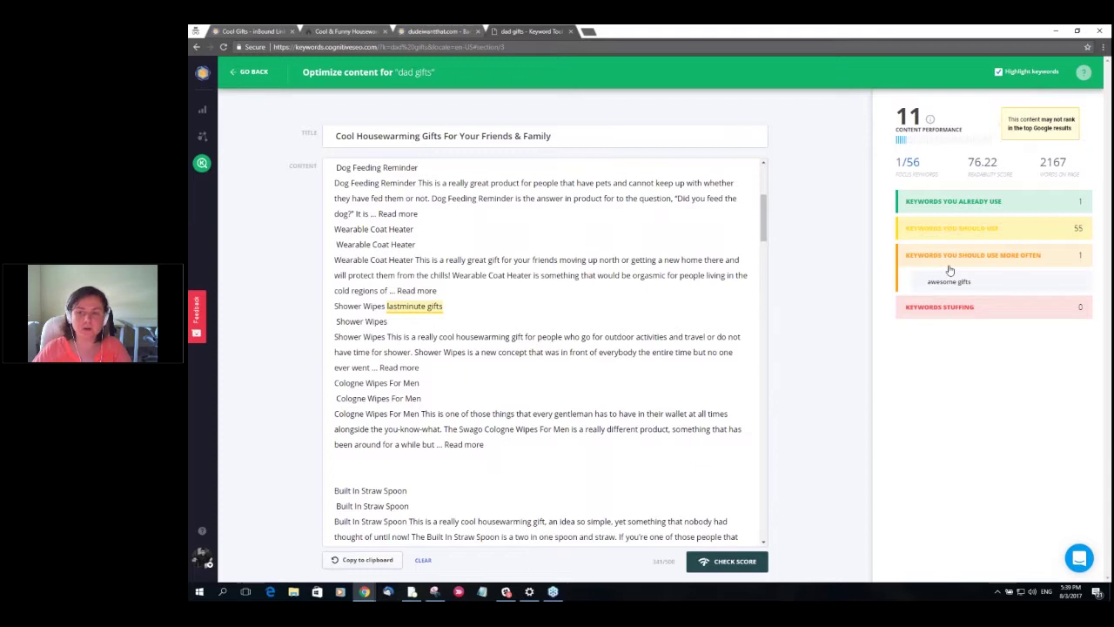
mouse_move(1042, 168)
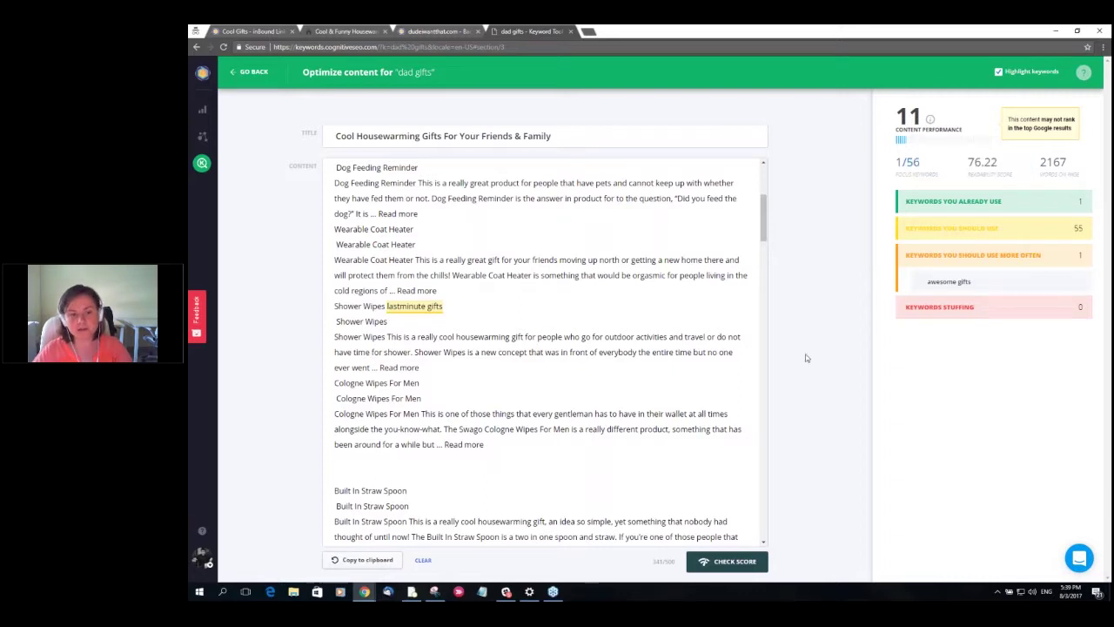
drag(767, 217, 766, 192)
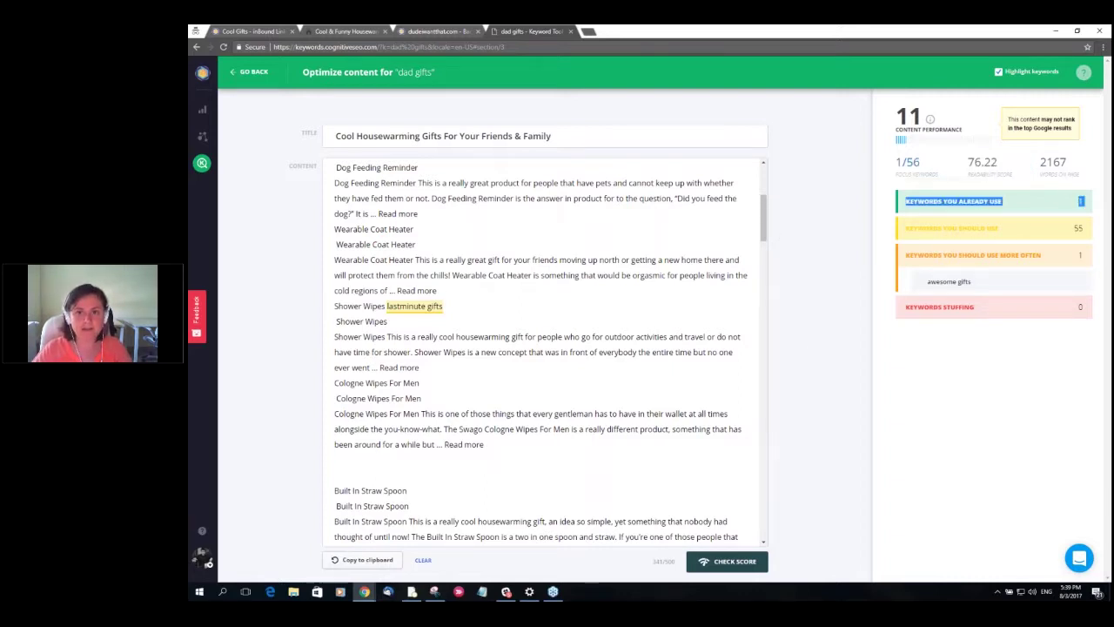
click(746, 217)
scroll(731, 253, up, 4)
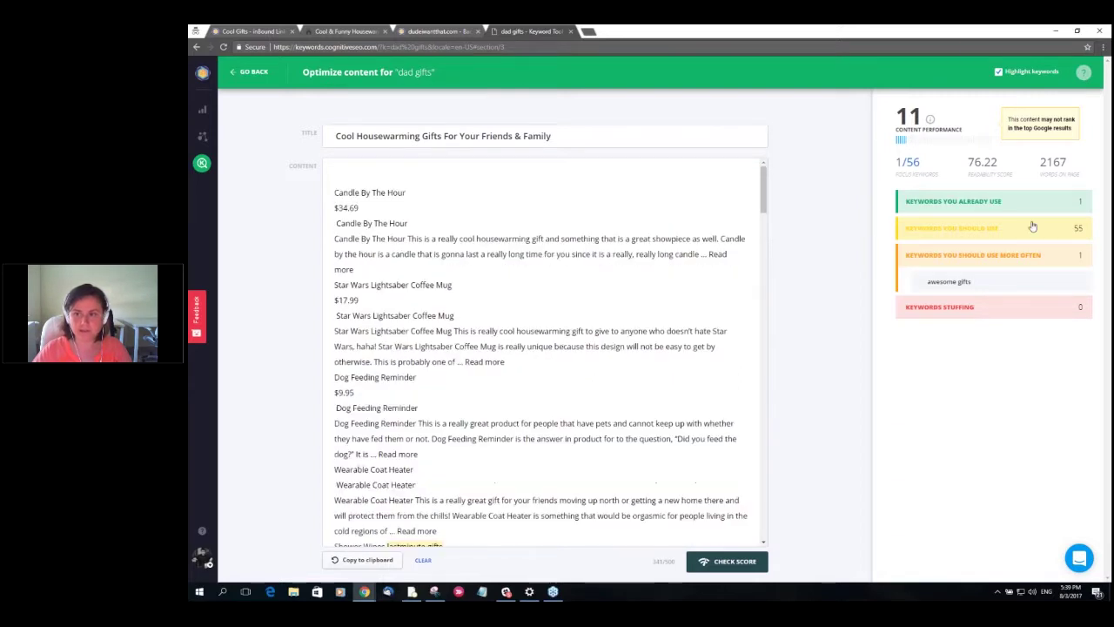
Review the suggested keywords for "dad gifts" again and look through the product descriptions for highlighted keywords.
click(1034, 228)
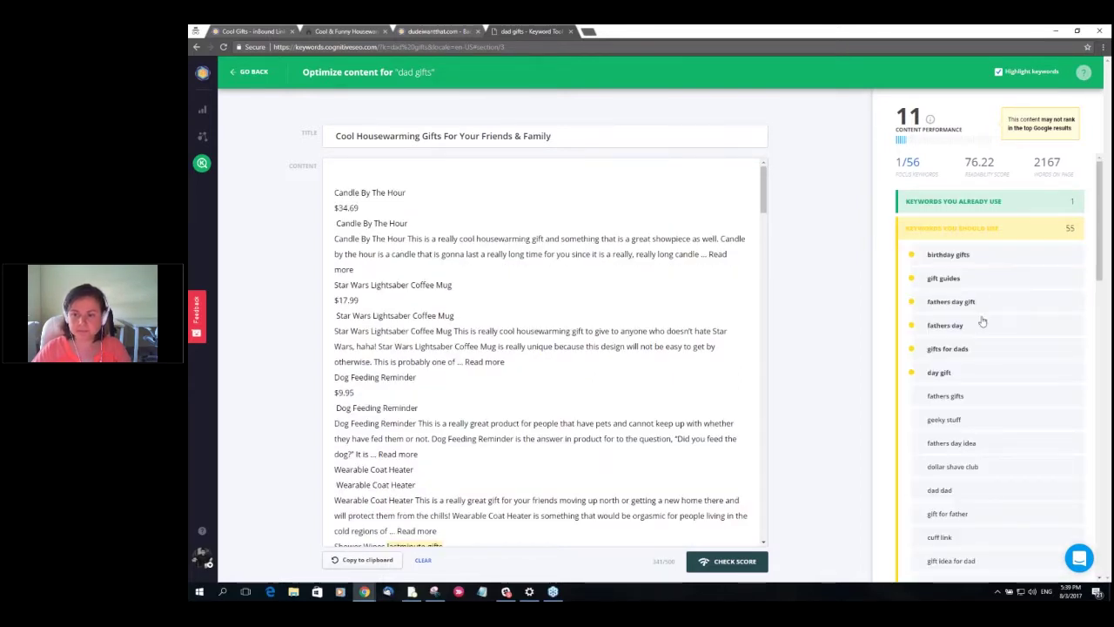
scroll(980, 314, down, 5)
scroll(981, 312, down, 3)
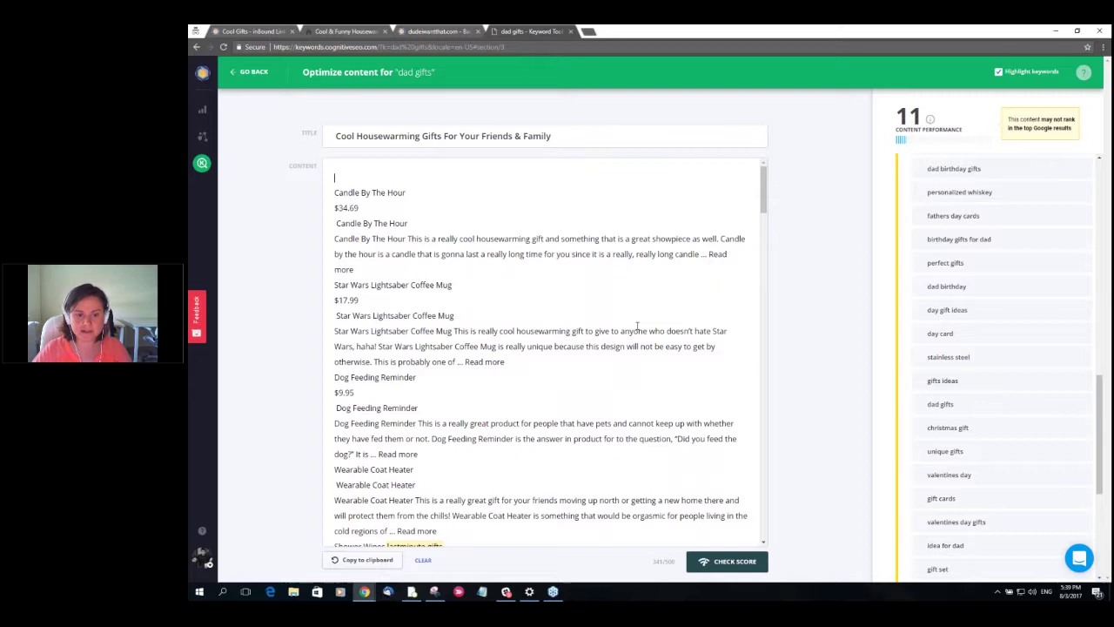
scroll(638, 327, down, 10)
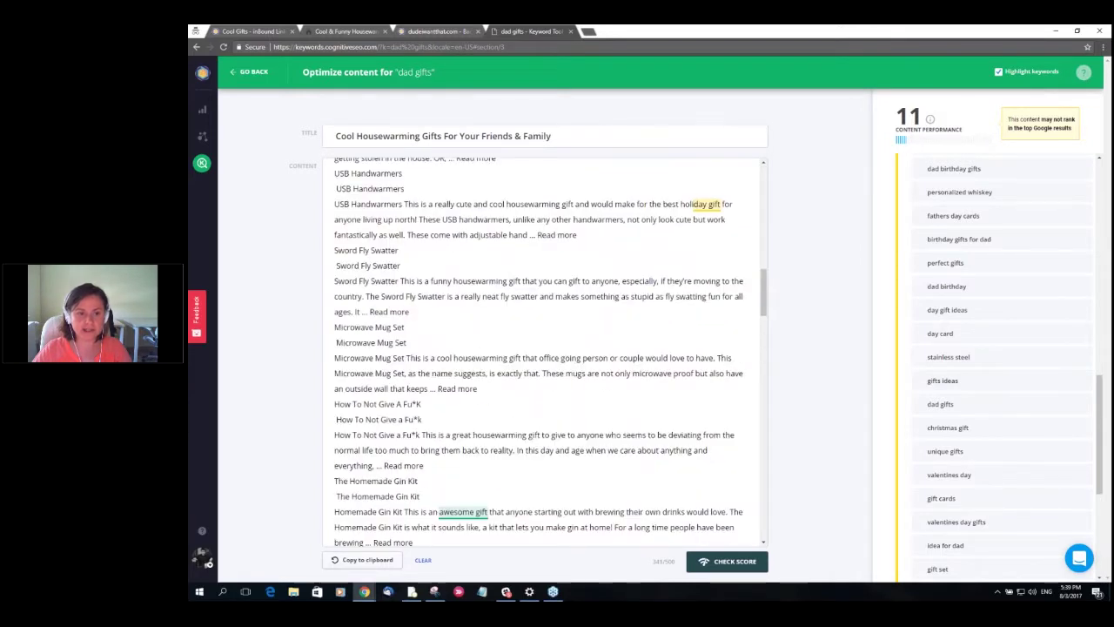
scroll(549, 352, down, 10)
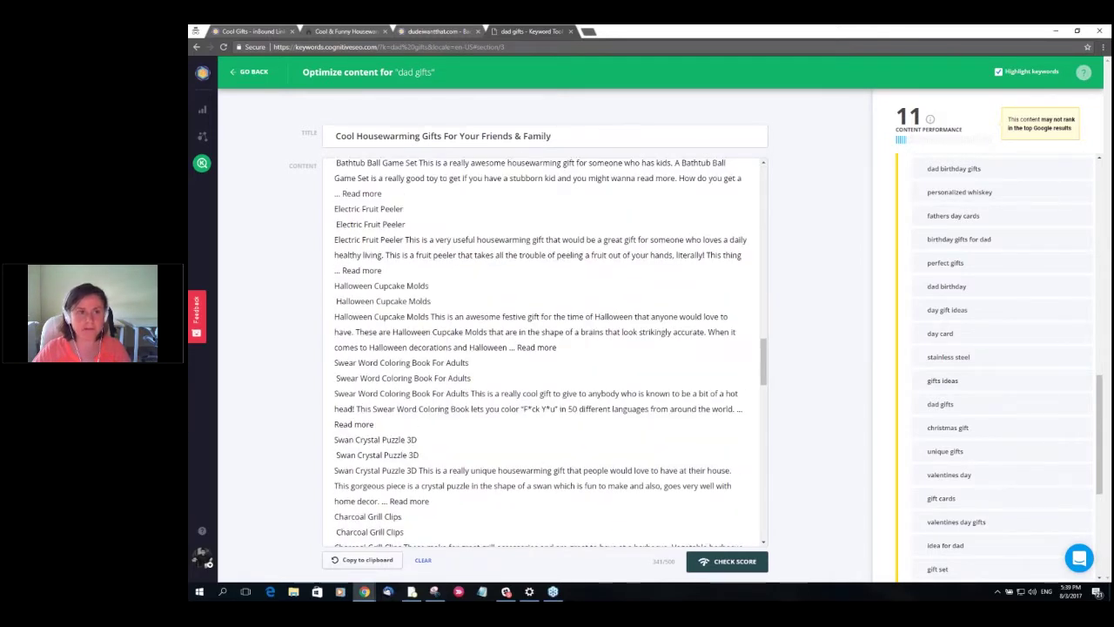
scroll(549, 352, down, 5)
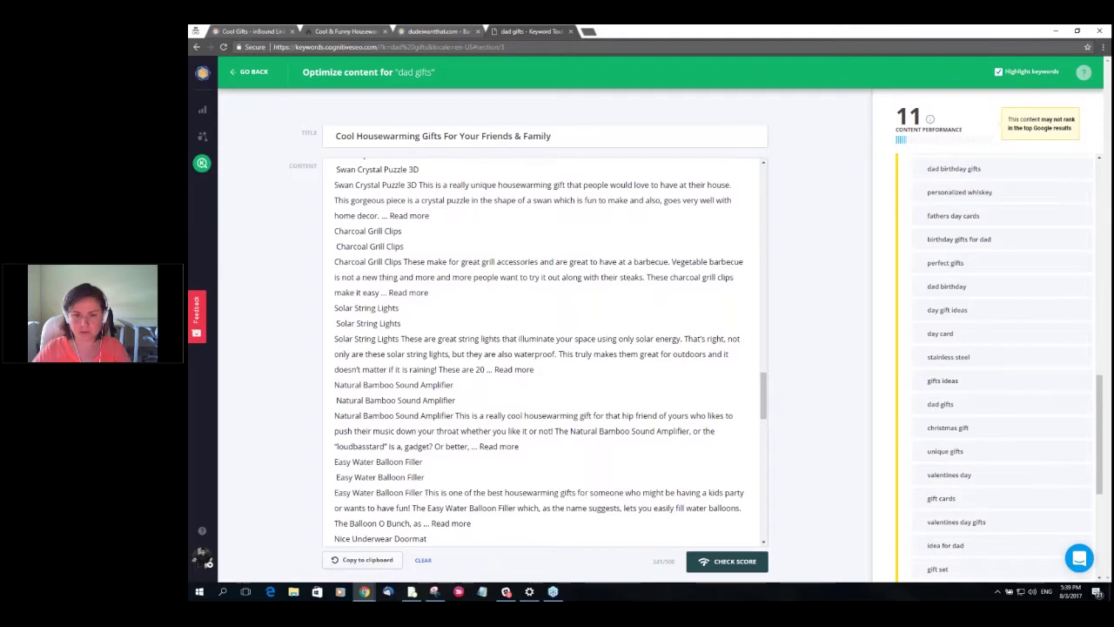
scroll(548, 353, down, 4)
scroll(637, 326, up, 10)
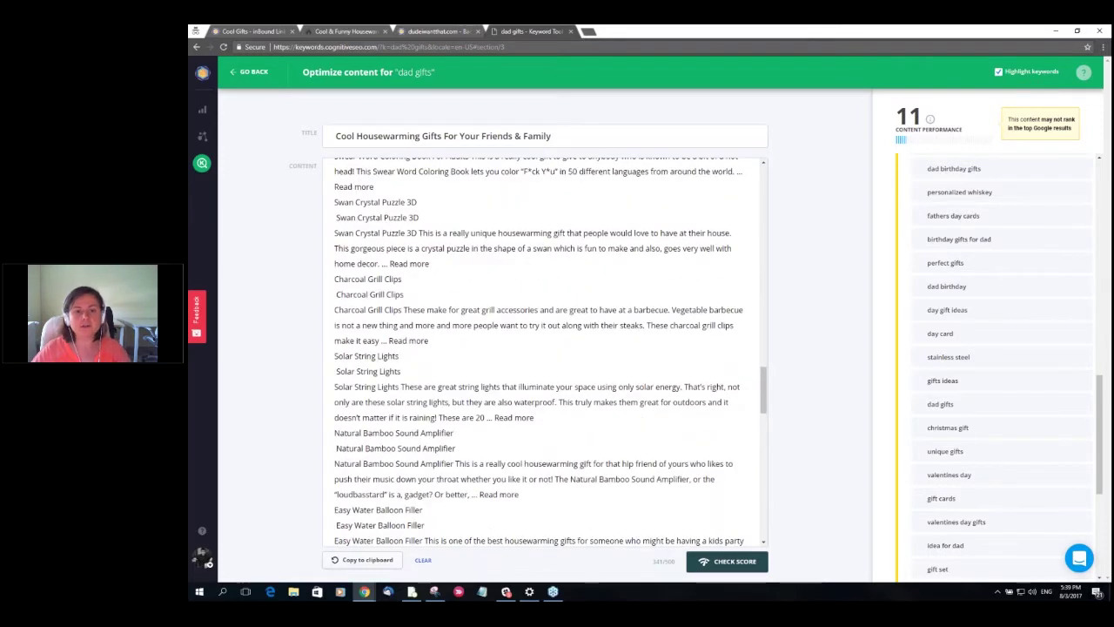
scroll(620, 398, down, 1)
scroll(620, 397, down, 6)
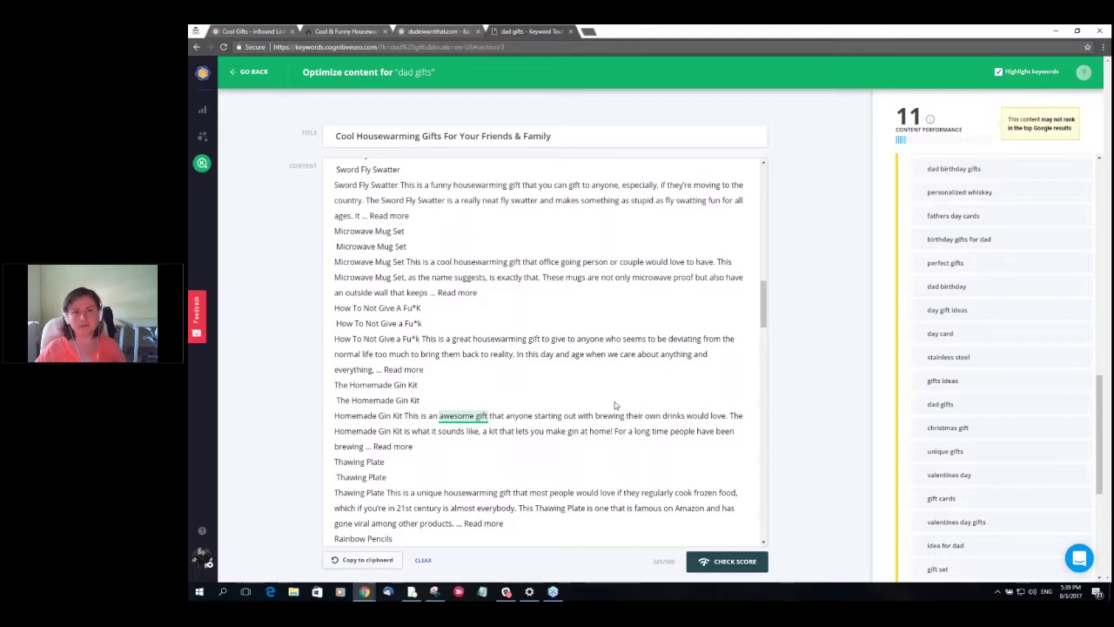
Search Google for "fetch as google", view the Search Console Help article on using it for websites, and close it.
key(ctrl+t)
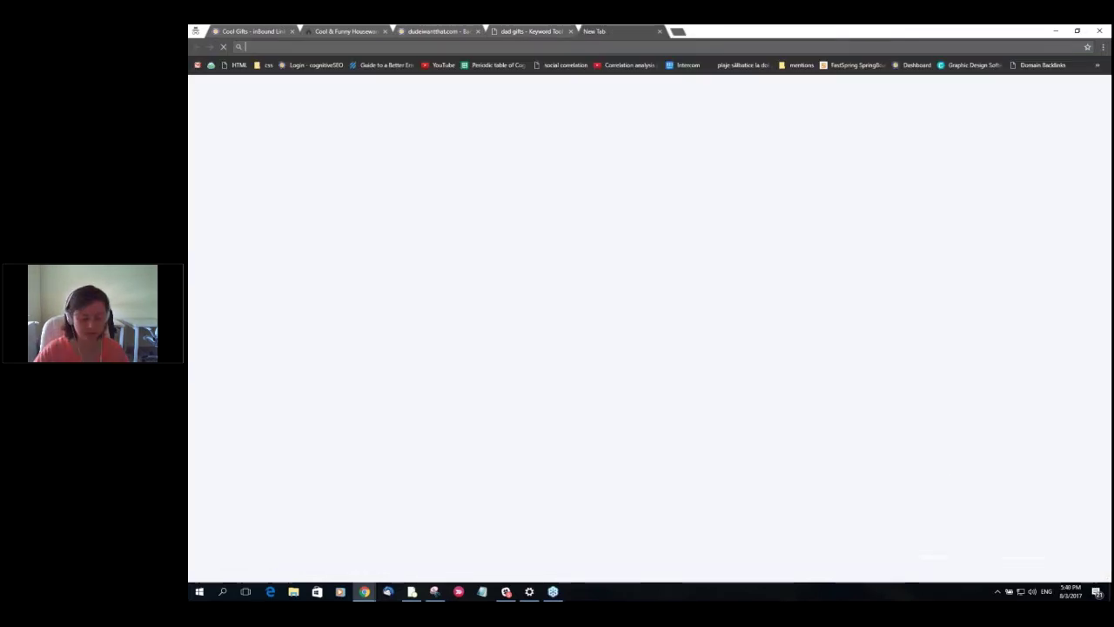
text(fetch as google)
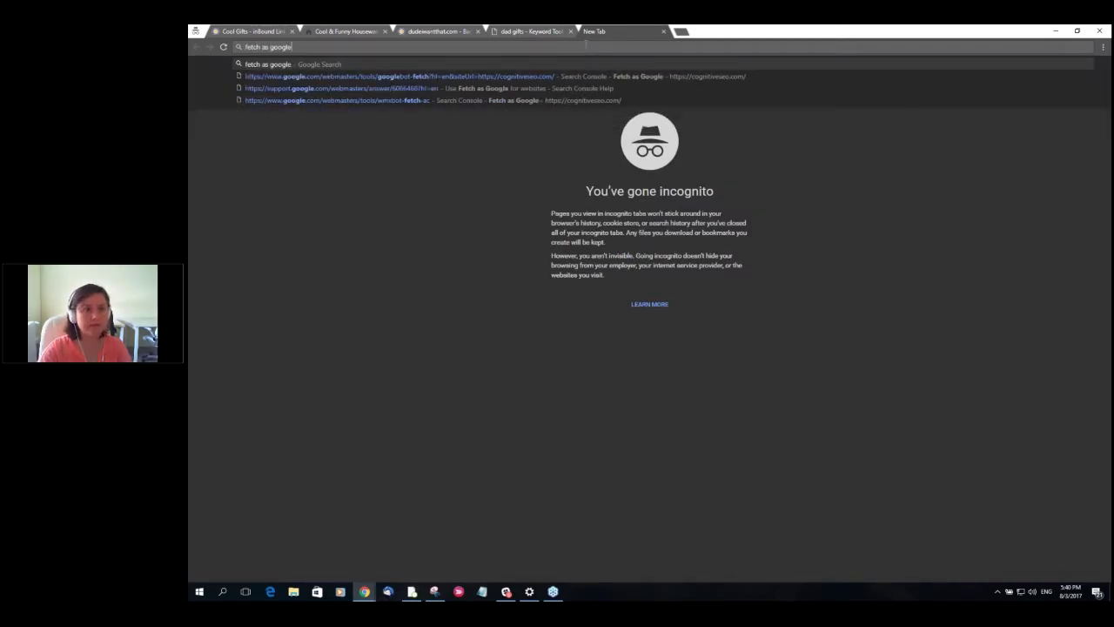
key(Return)
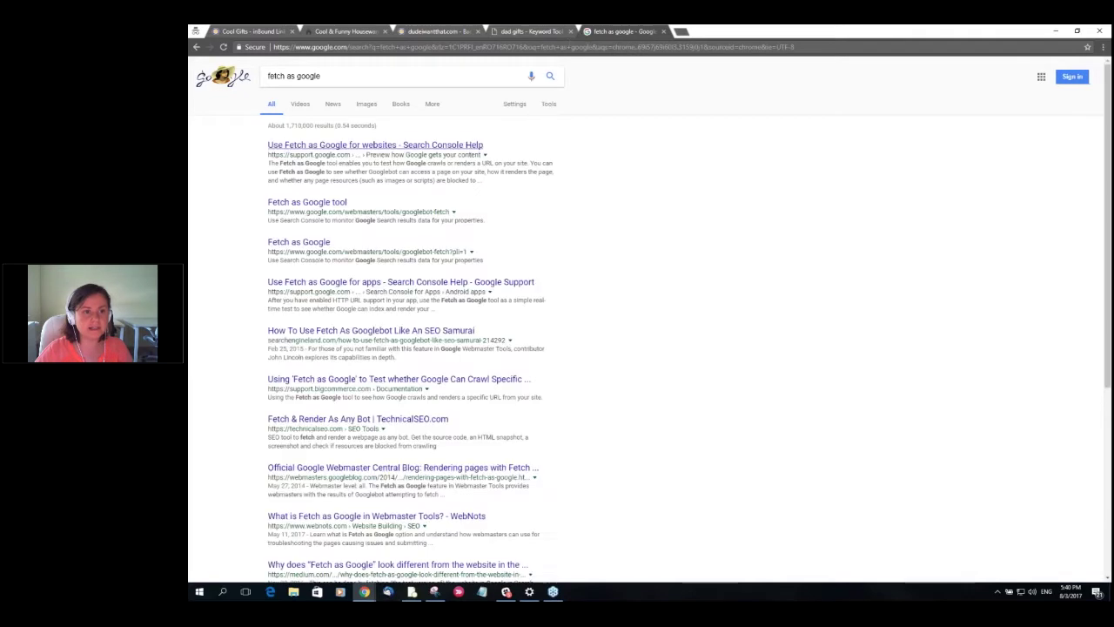
click(374, 144)
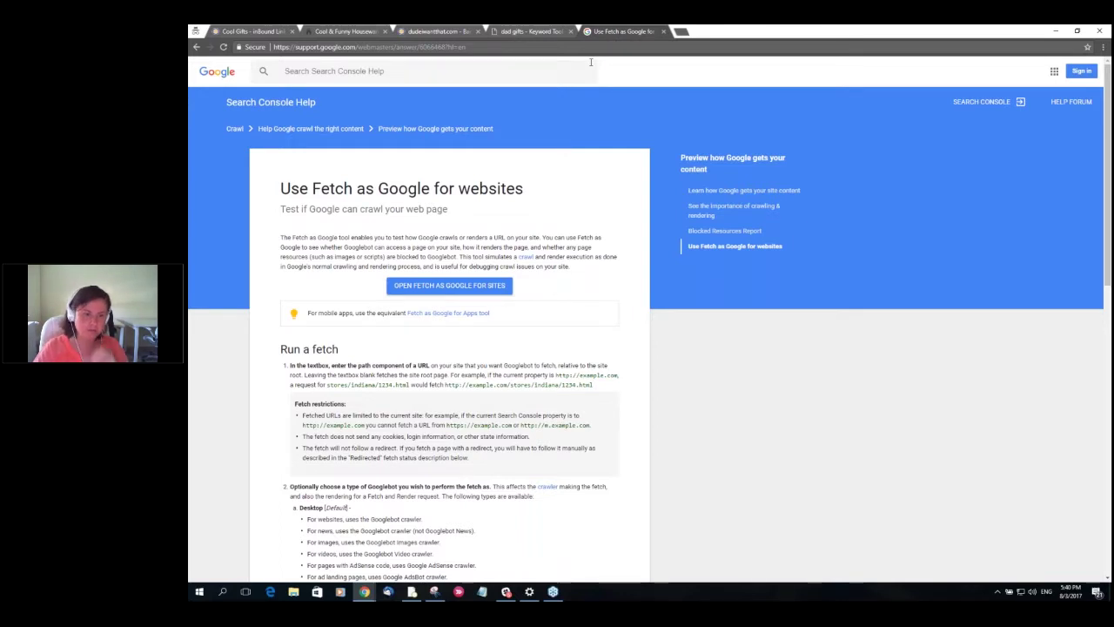
click(663, 31)
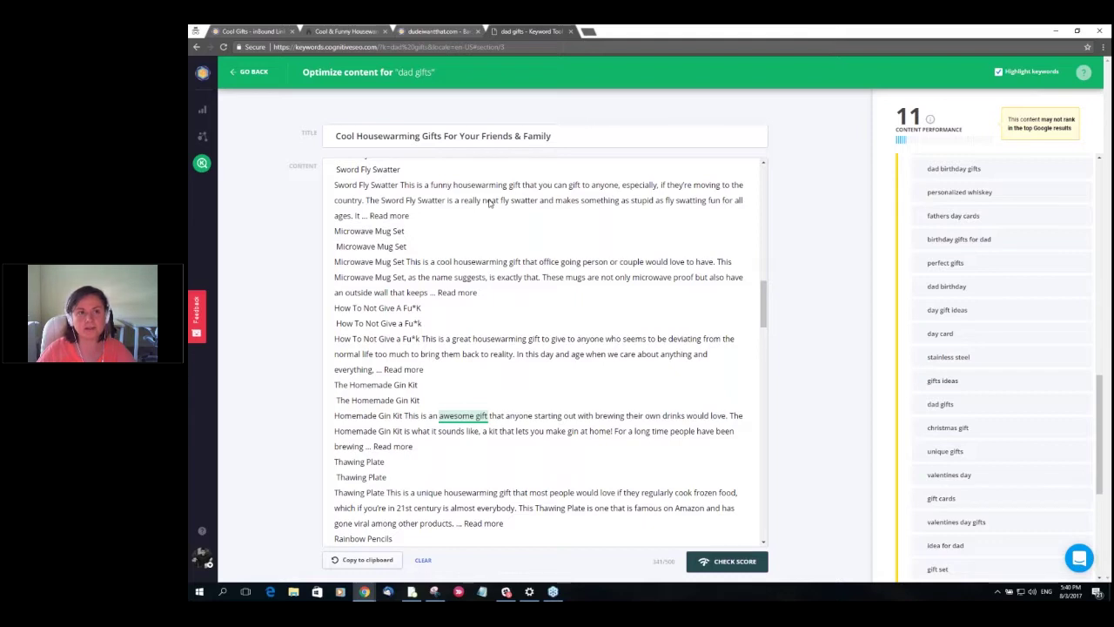
scroll(489, 202, down, 1)
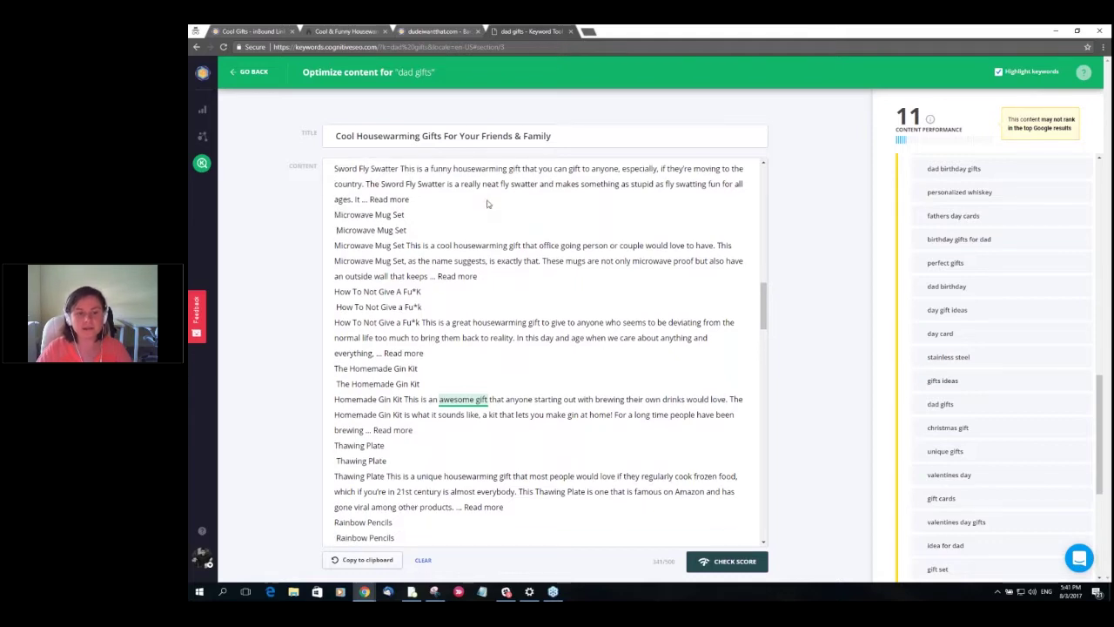
scroll(487, 204, down, 3)
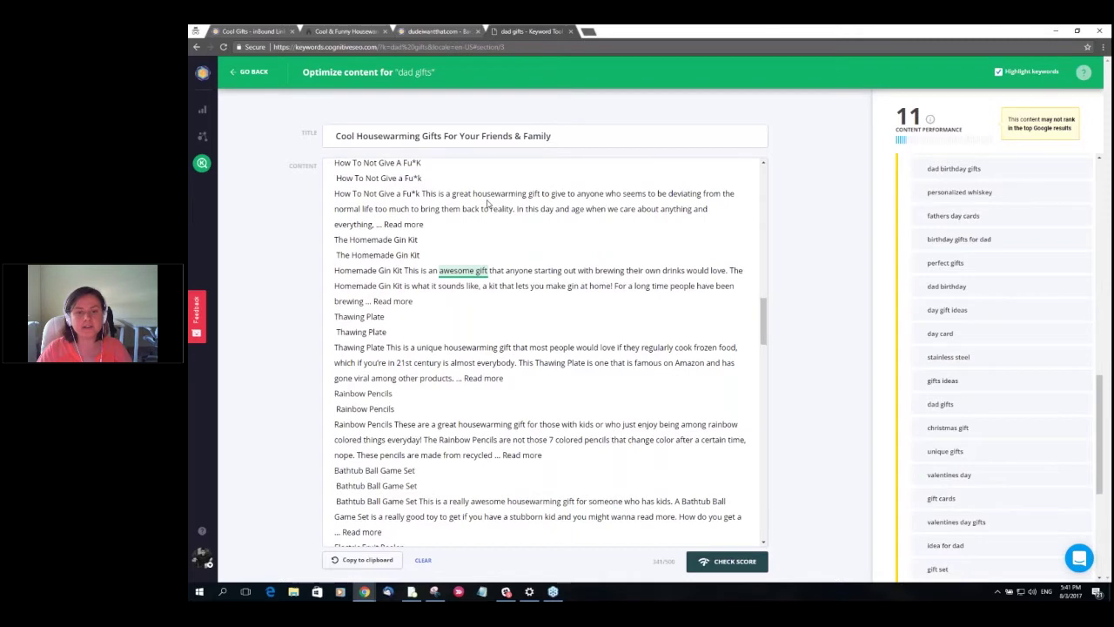
scroll(488, 204, down, 1)
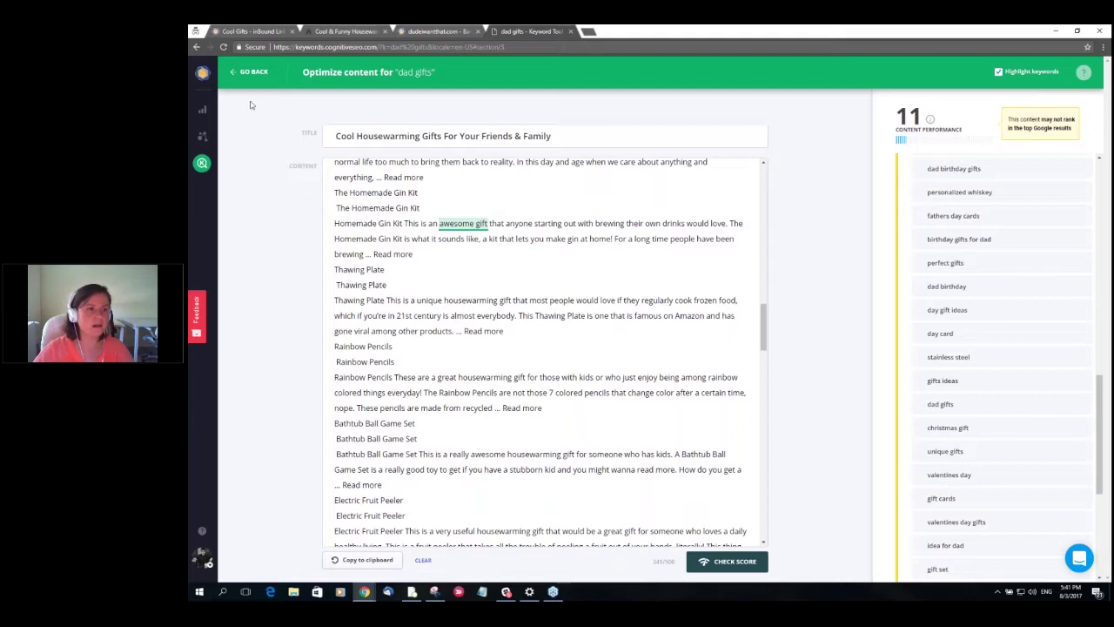
Return to the Cool Gifts campaign and bring up the Content Visibility report for the competitor dudeiwantthat.com.
click(257, 32)
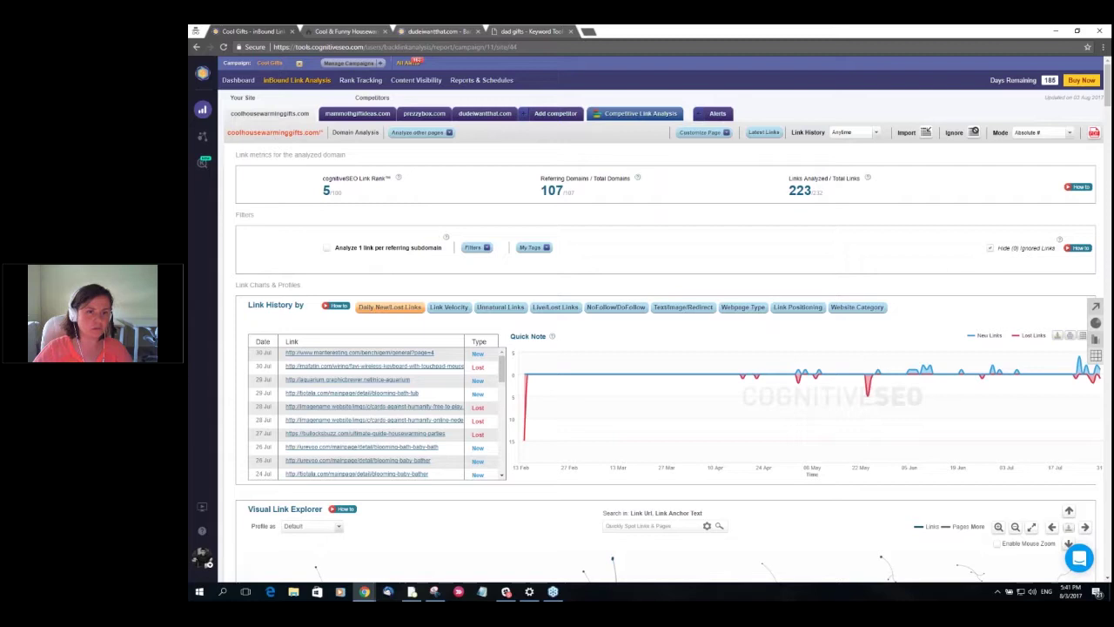
click(417, 80)
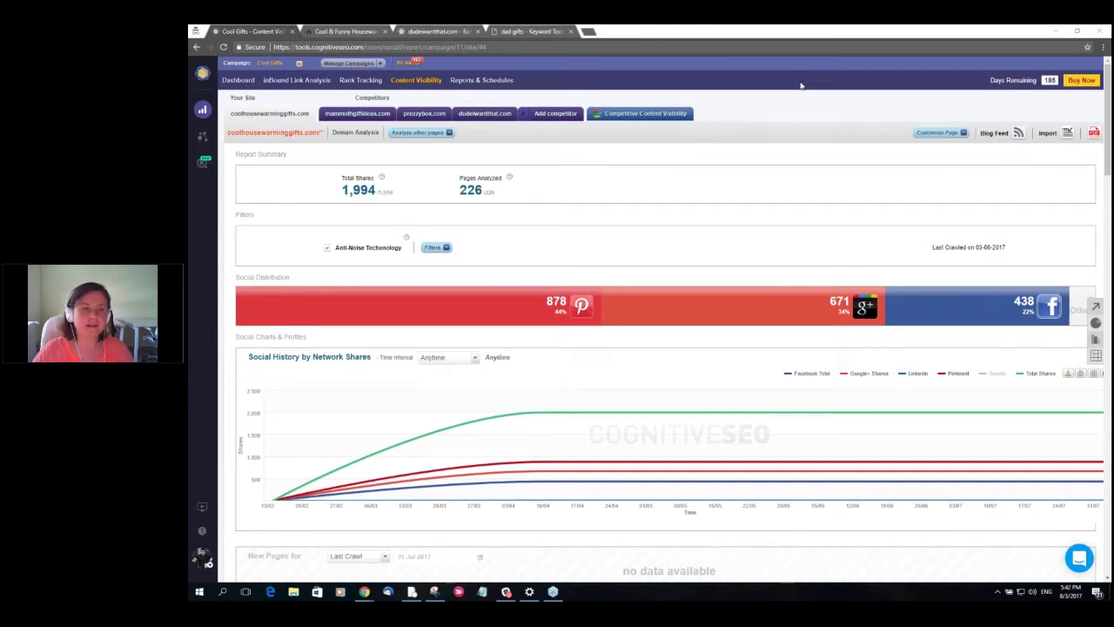
click(481, 117)
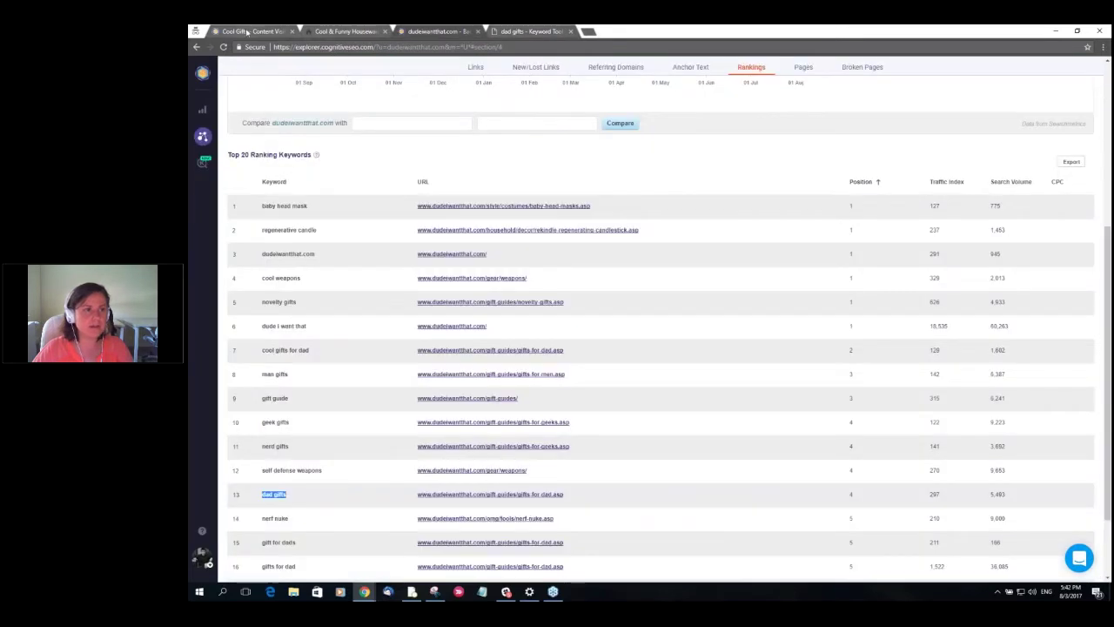
click(246, 32)
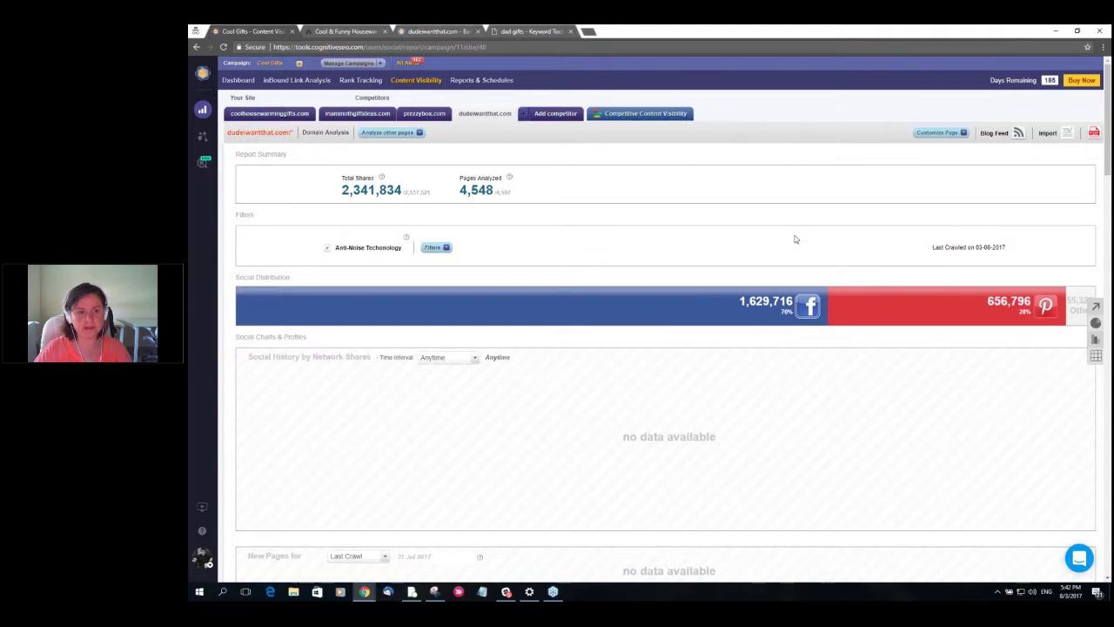
Examine dudeiwantthat.com's most shared pages and their share counts per social network.
scroll(794, 239, down, 5)
scroll(530, 269, down, 1)
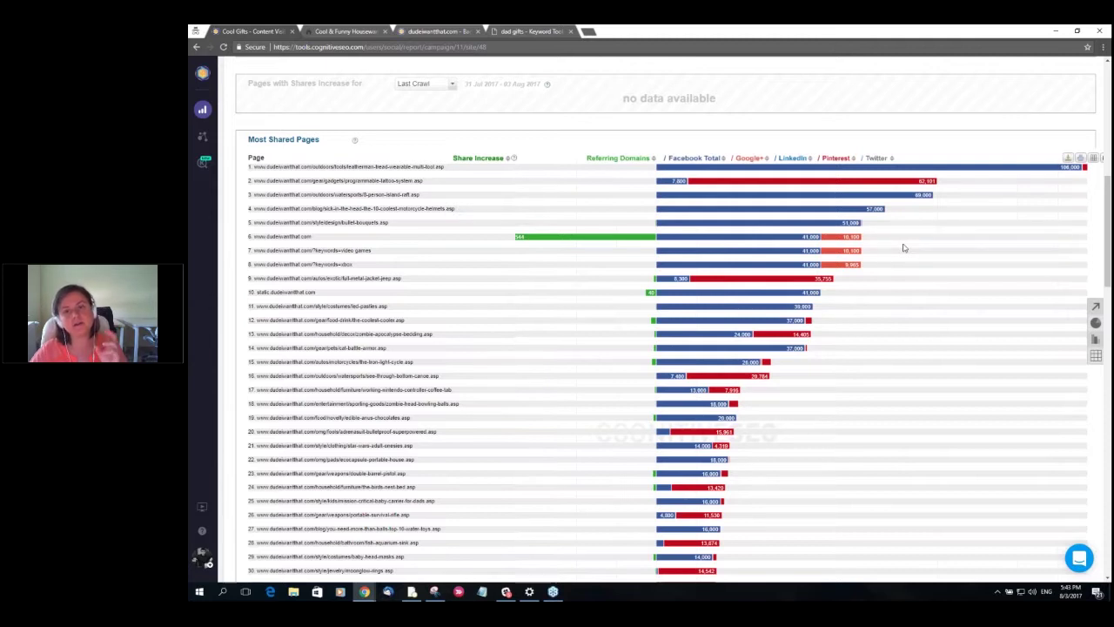
mouse_move(871, 180)
mouse_move(1036, 166)
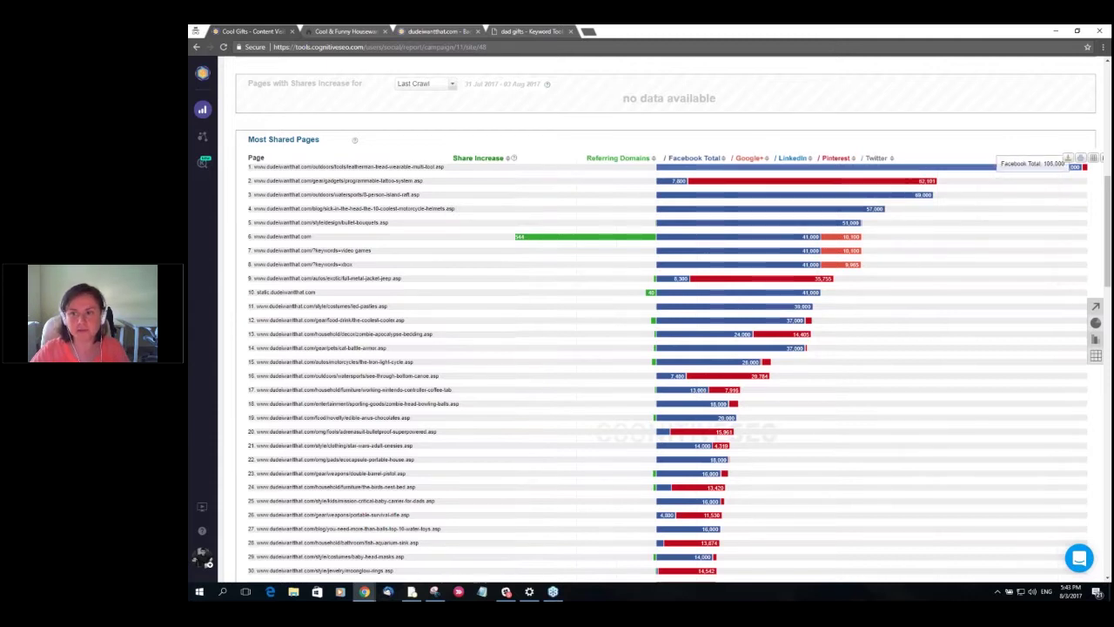
mouse_move(712, 223)
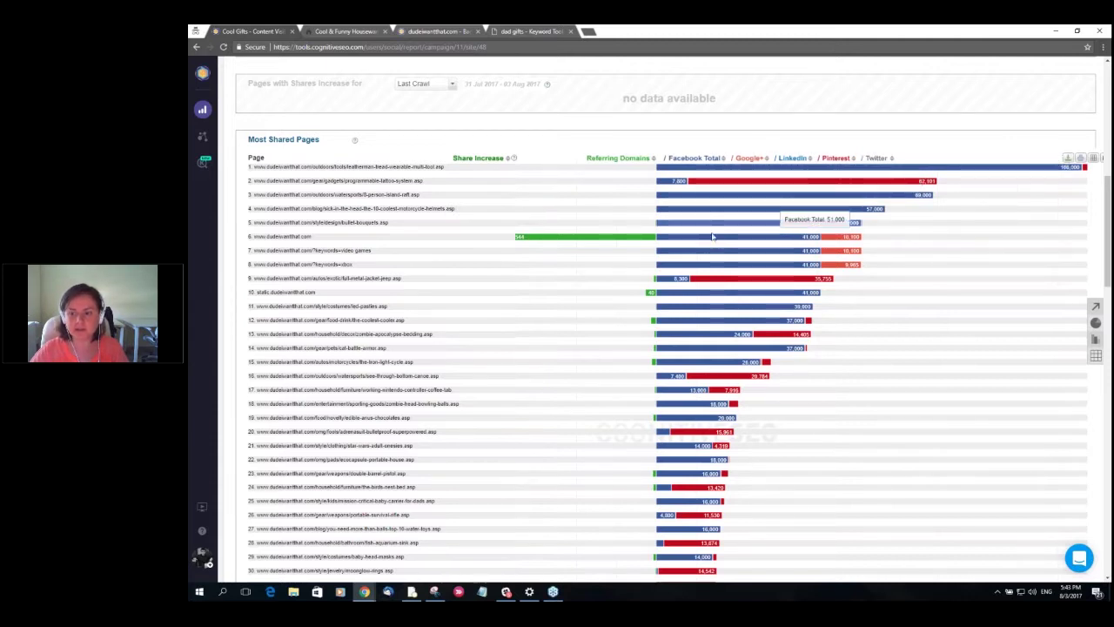
scroll(712, 236, down, 1)
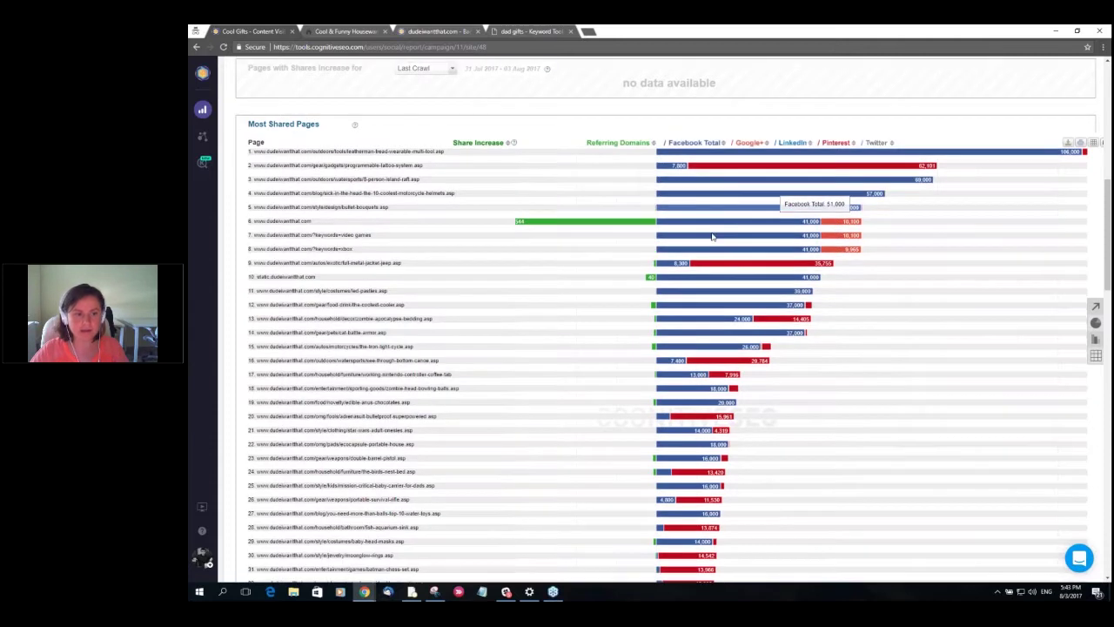
Look through the lower-ranked most shared pages of dudeiwantthat.com and bring up the Competitive Content Visibility comparison.
scroll(712, 236, down, 3)
scroll(712, 236, down, 5)
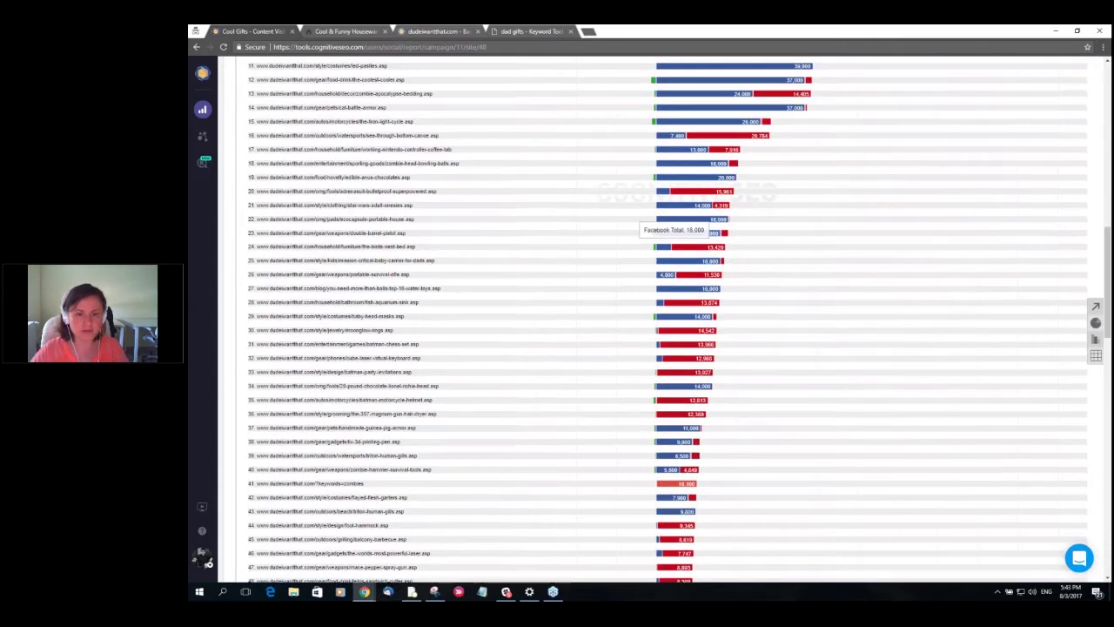
scroll(663, 370, up, 6)
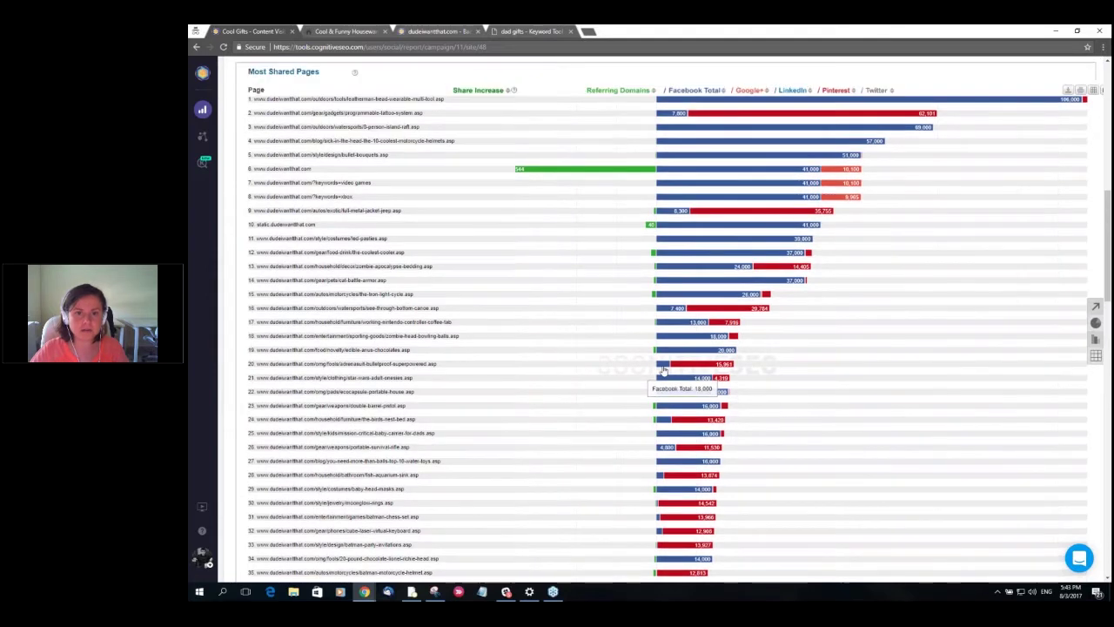
scroll(664, 370, up, 20)
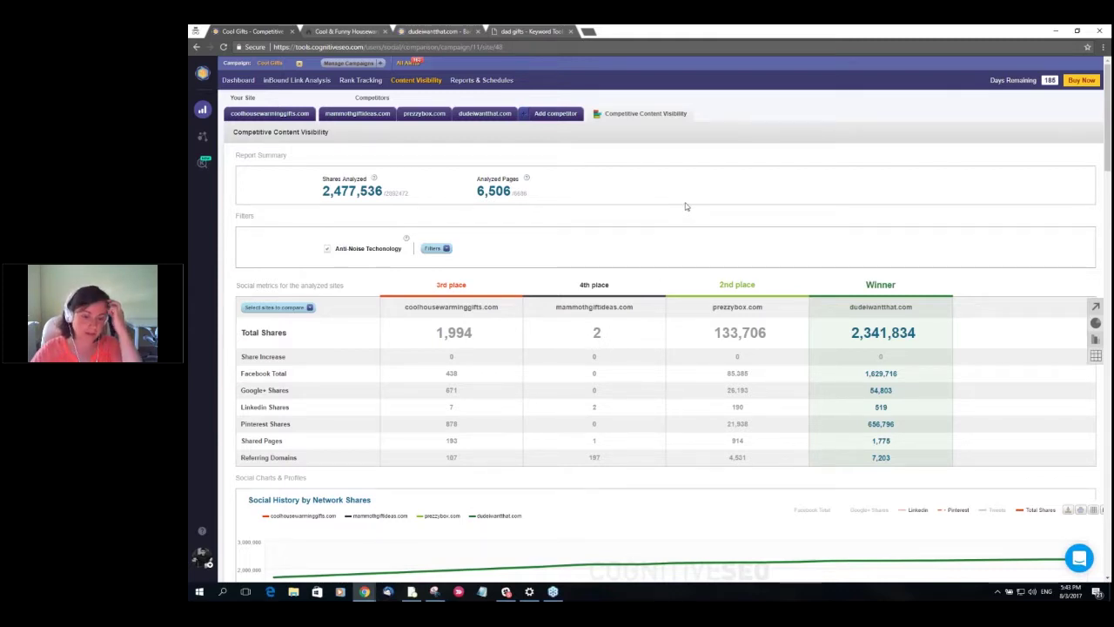
Examine the Competitive Content Visibility report, comparing the four sites' social shares, shared pages, referring domains charts and page list.
scroll(686, 207, down, 6)
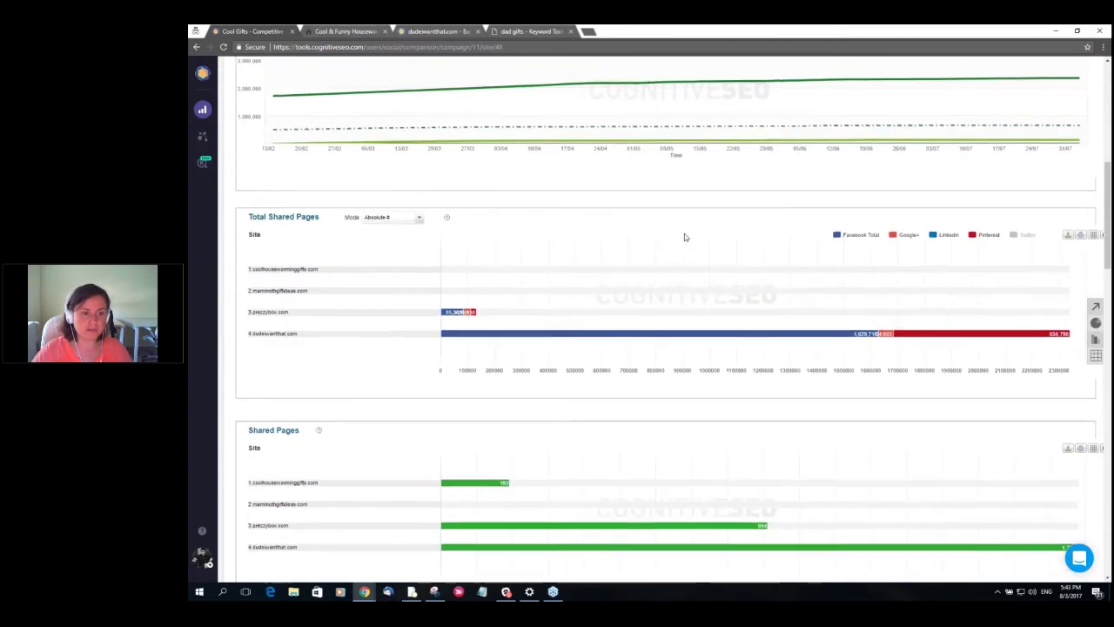
scroll(684, 234, down, 1)
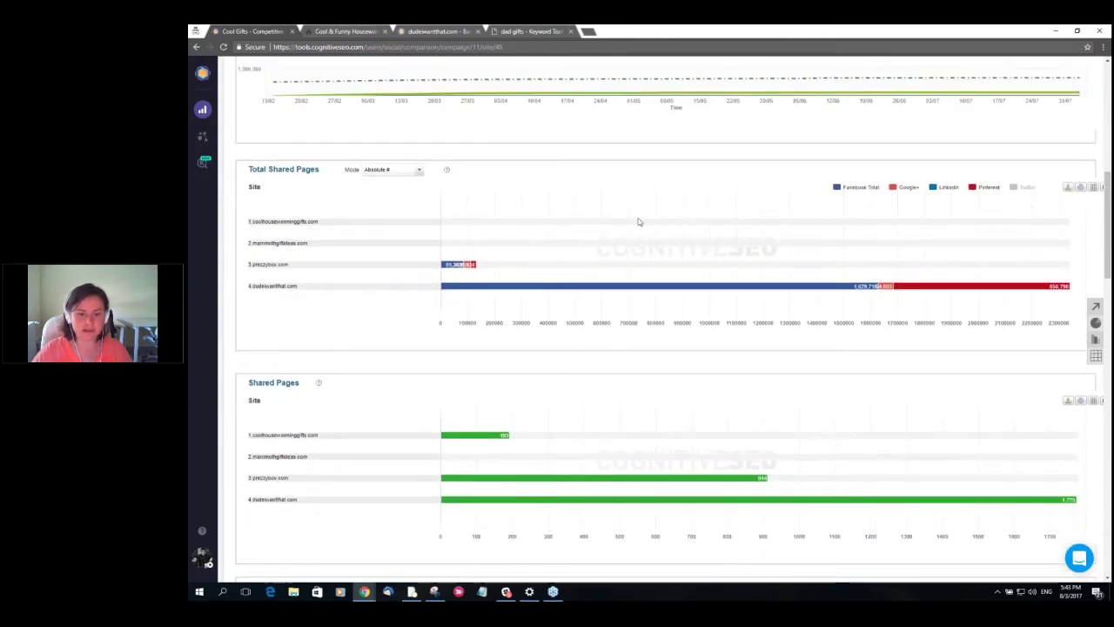
scroll(638, 222, down, 2)
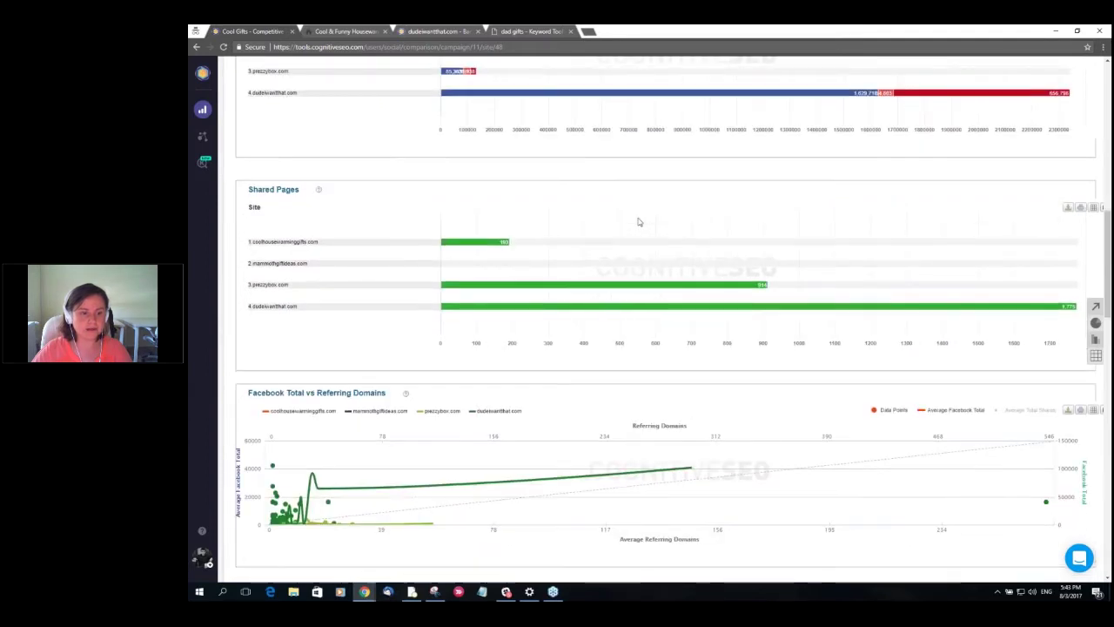
scroll(638, 222, down, 5)
scroll(638, 222, down, 10)
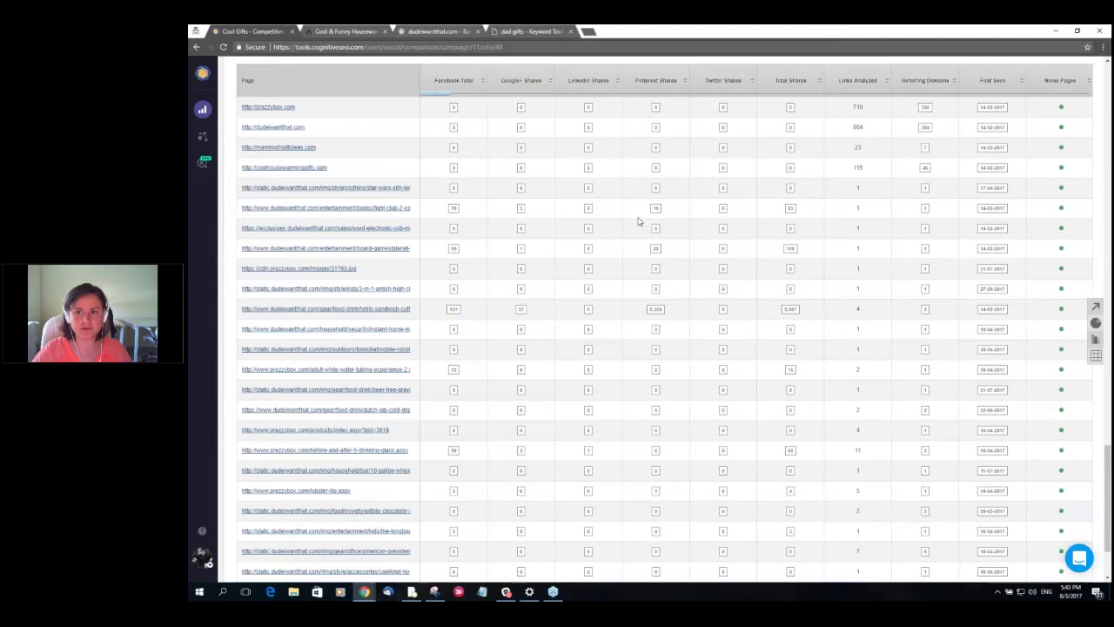
scroll(756, 211, up, 1)
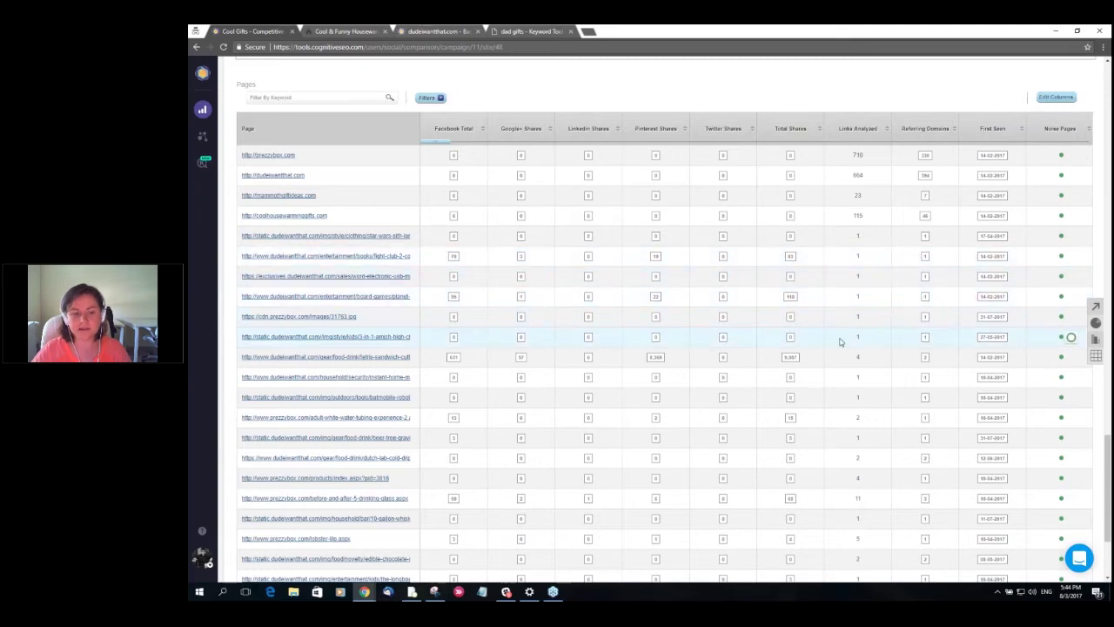
scroll(841, 342, down, 1)
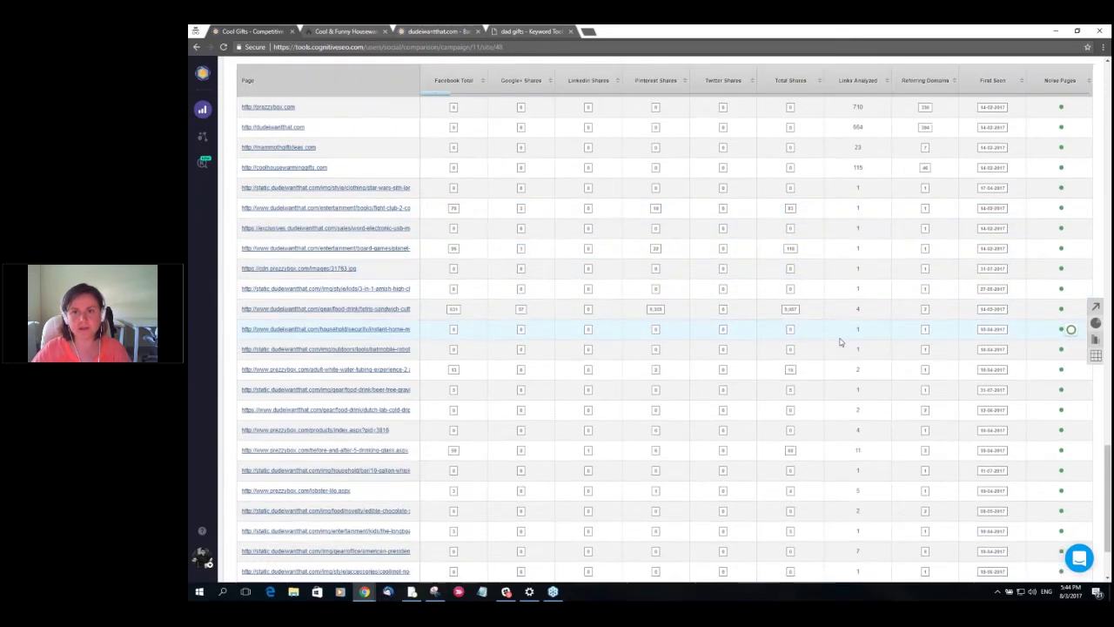
scroll(841, 342, up, 10)
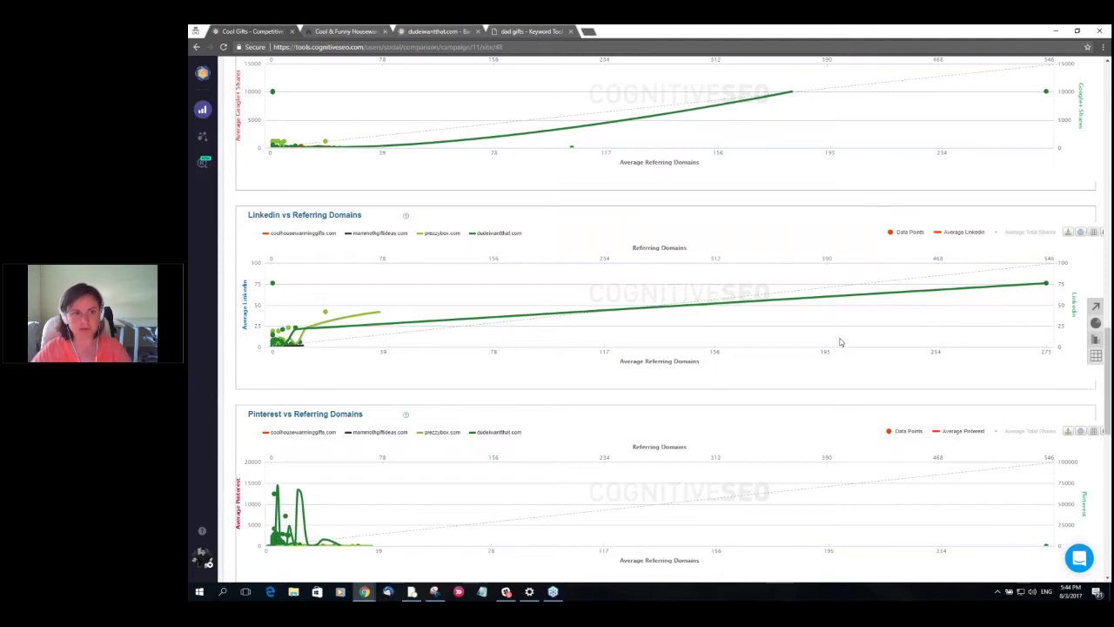
scroll(840, 342, up, 10)
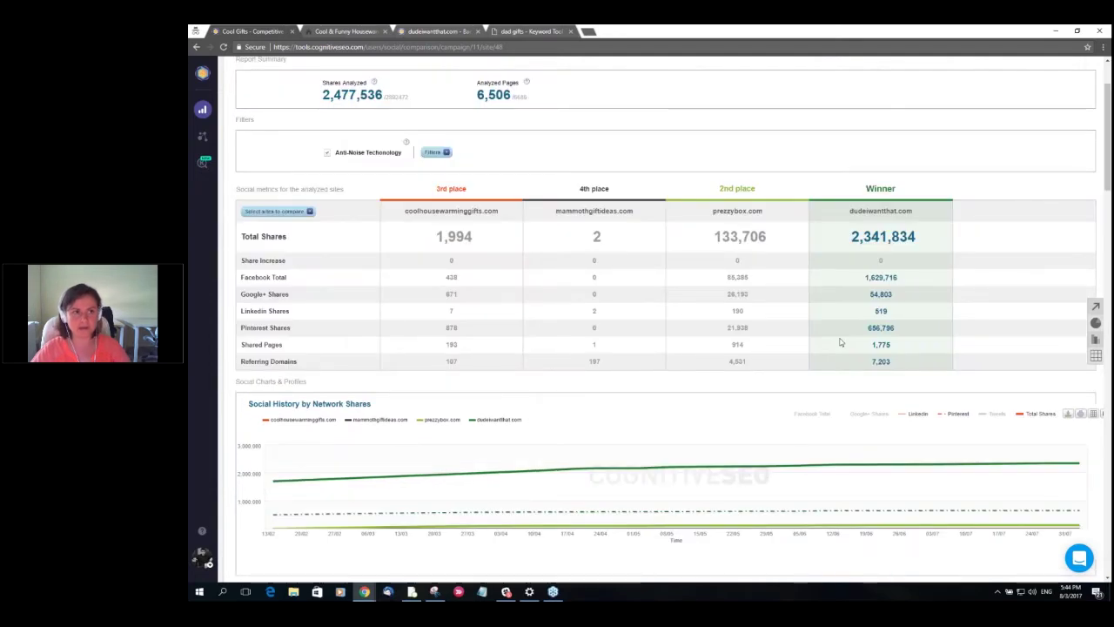
scroll(840, 342, up, 2)
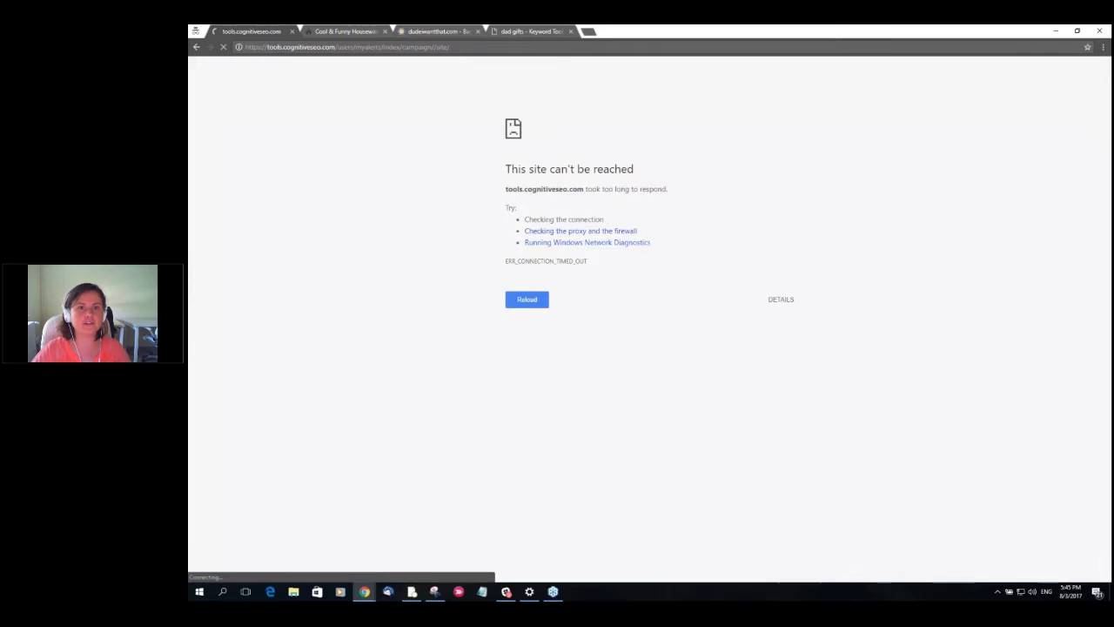
Reload the All Alerts page until the list of campaign alerts loads.
click(222, 49)
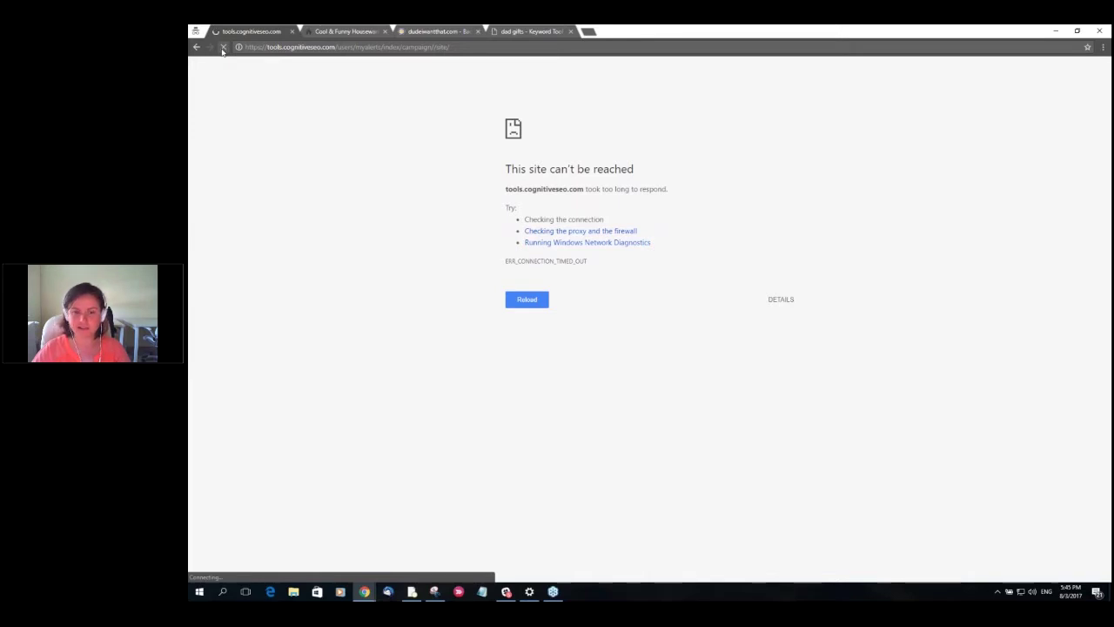
click(223, 48)
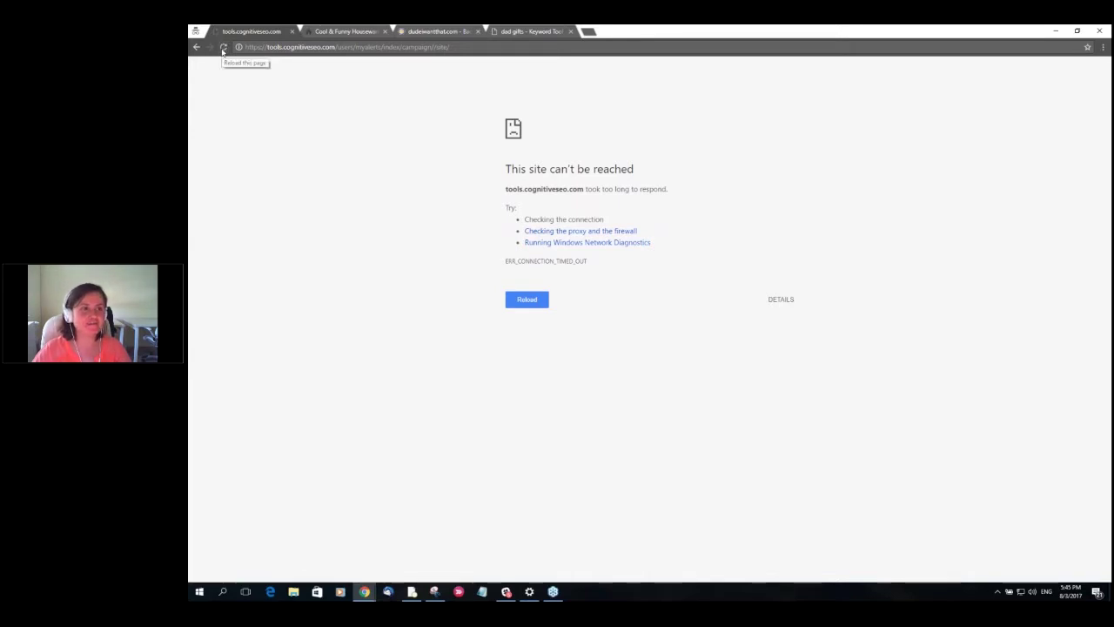
click(223, 47)
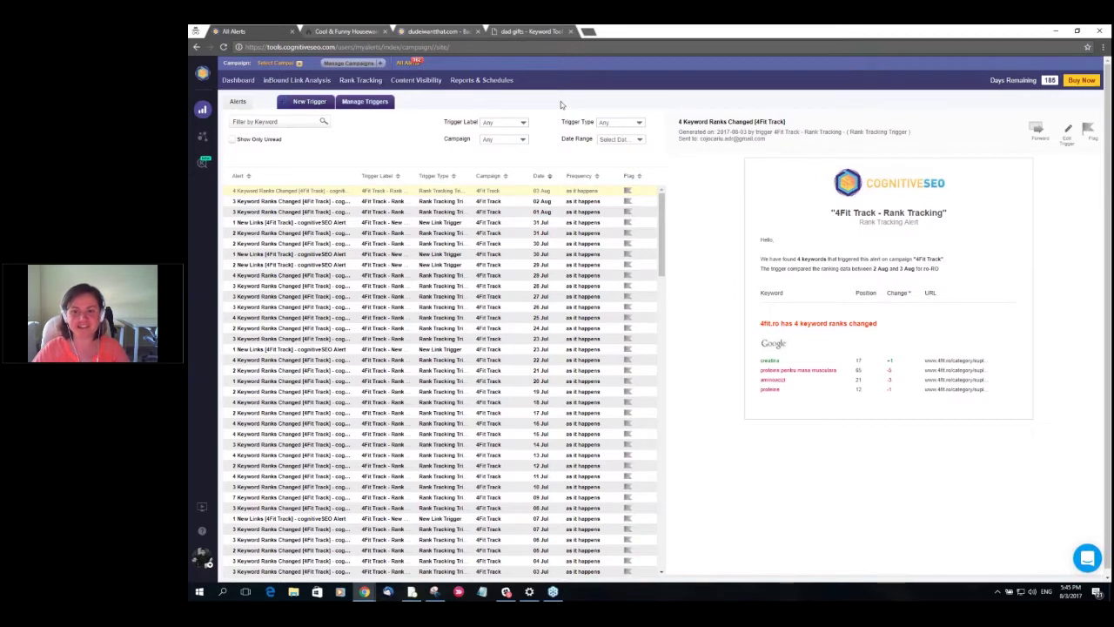
Start a New Link Trigger for the Cool Gifts campaign and the competitor site dudeiwantthat.com.
click(310, 102)
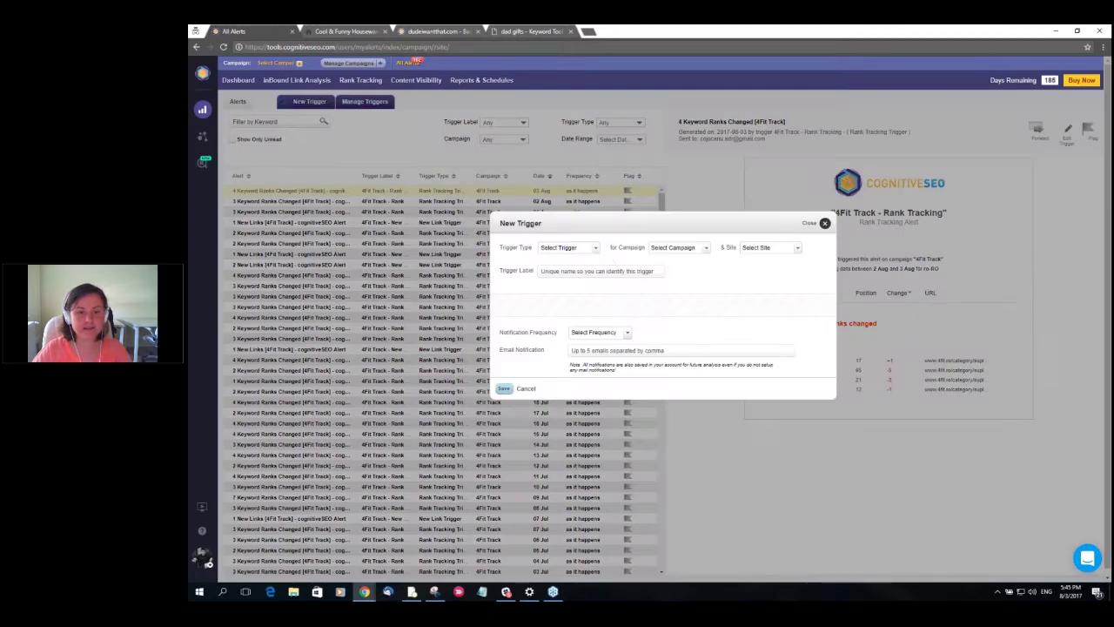
click(595, 251)
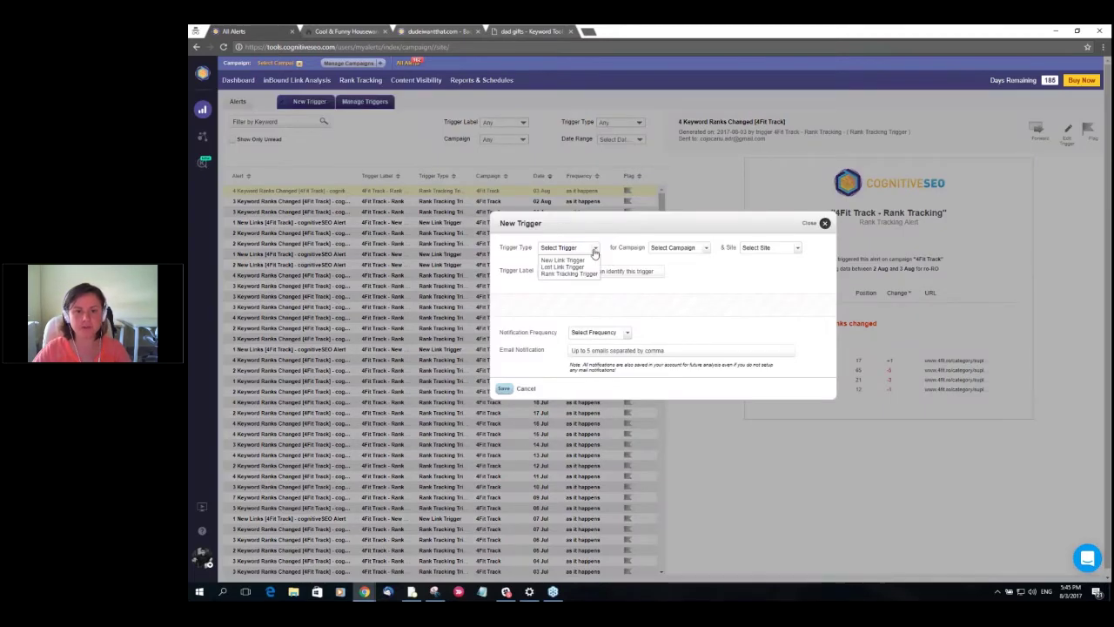
click(590, 263)
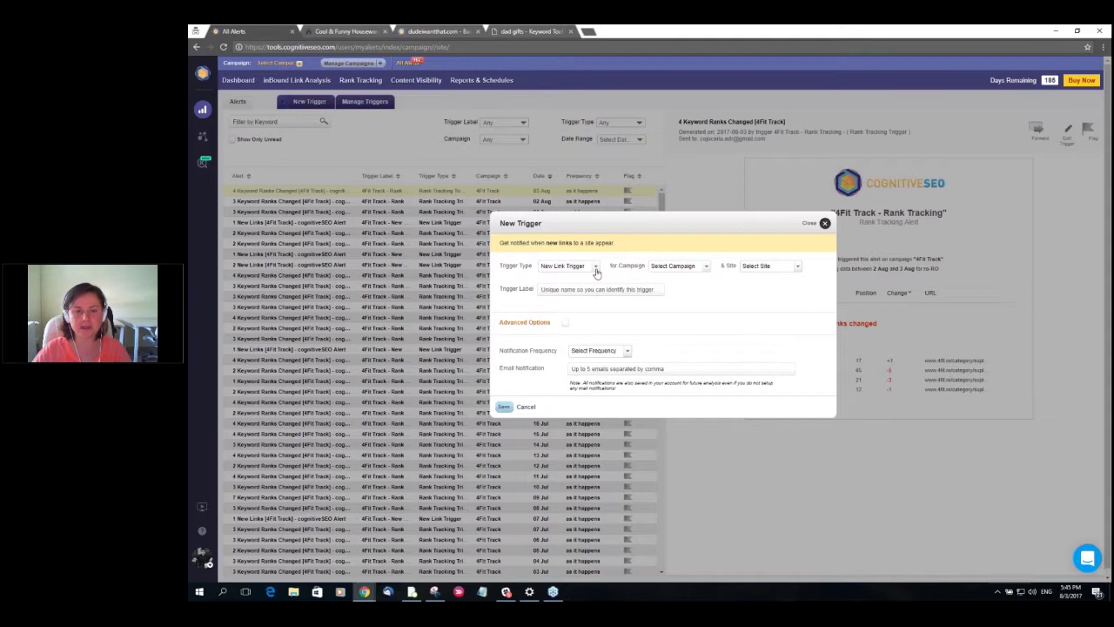
click(707, 268)
click(688, 284)
click(796, 266)
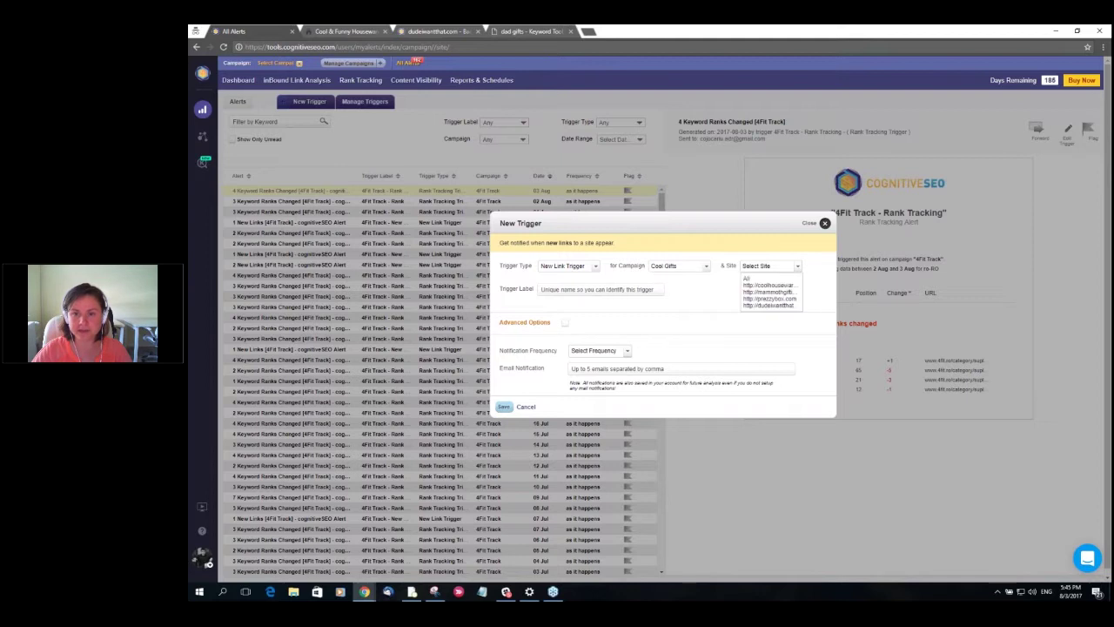
click(769, 304)
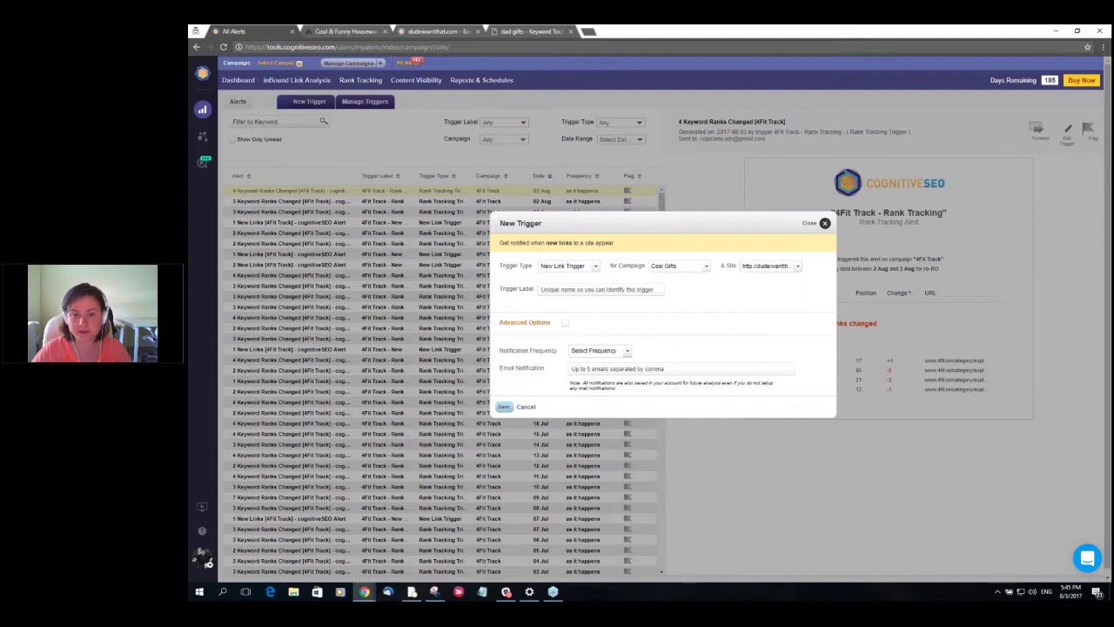
Enable the trigger's advanced options and set the condition to New Natural(OK) Links.
click(564, 323)
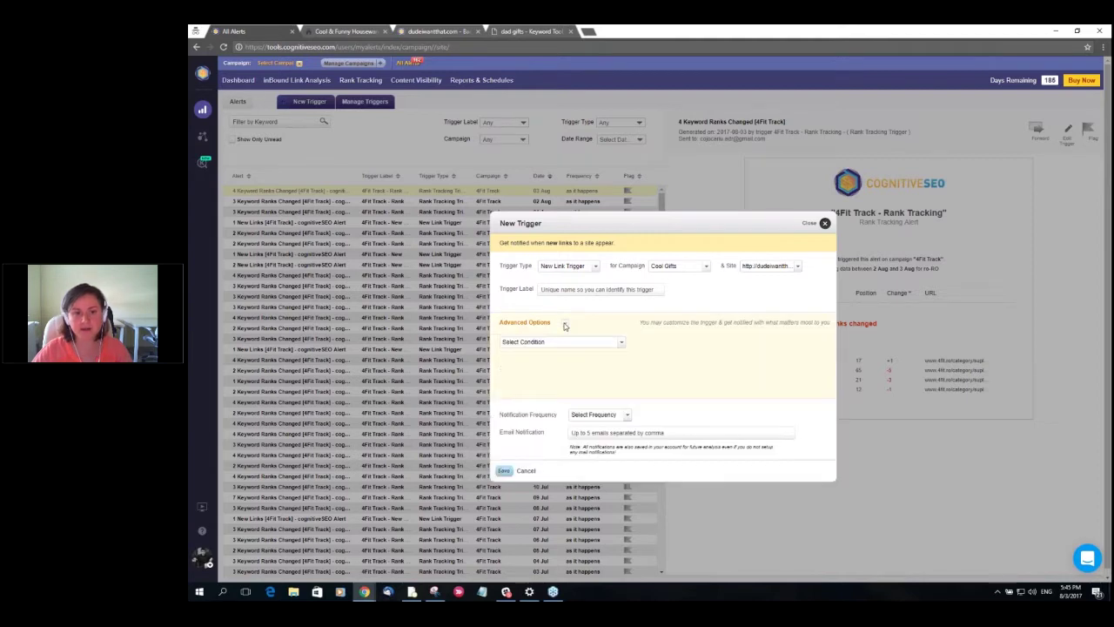
click(562, 341)
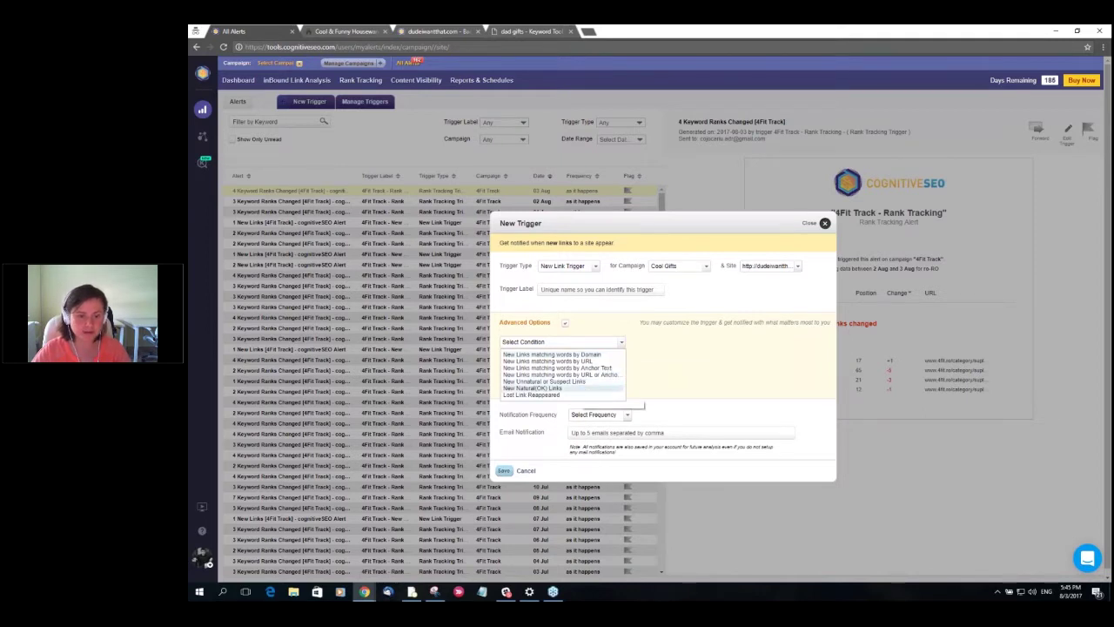
click(582, 388)
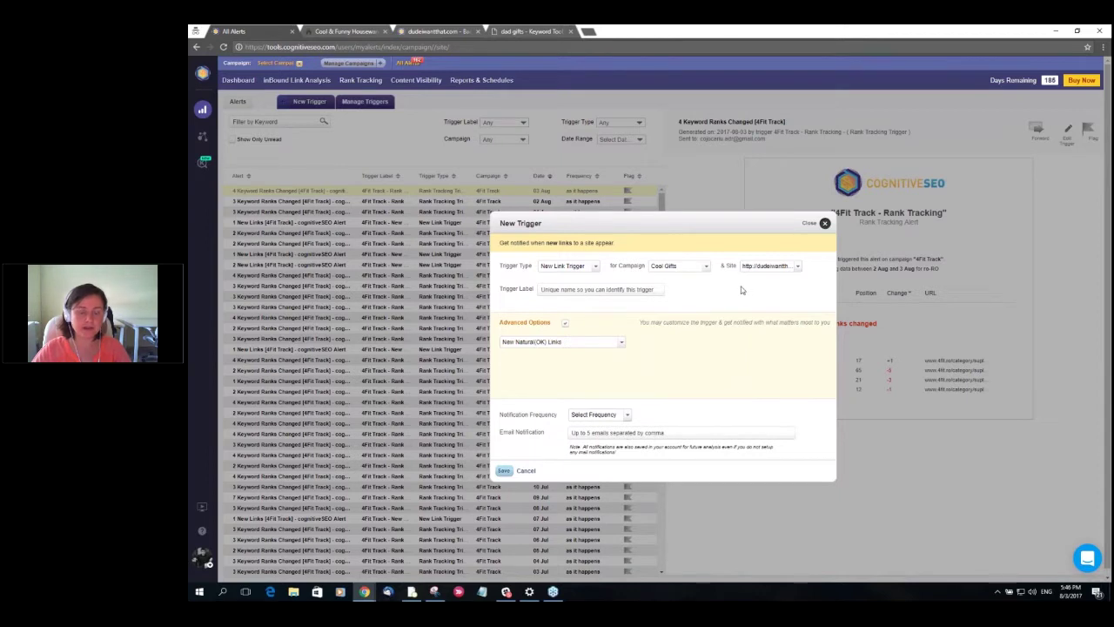
Change the trigger type to Rank Tracking Trigger, keeping Cool Gifts as its campaign.
click(592, 267)
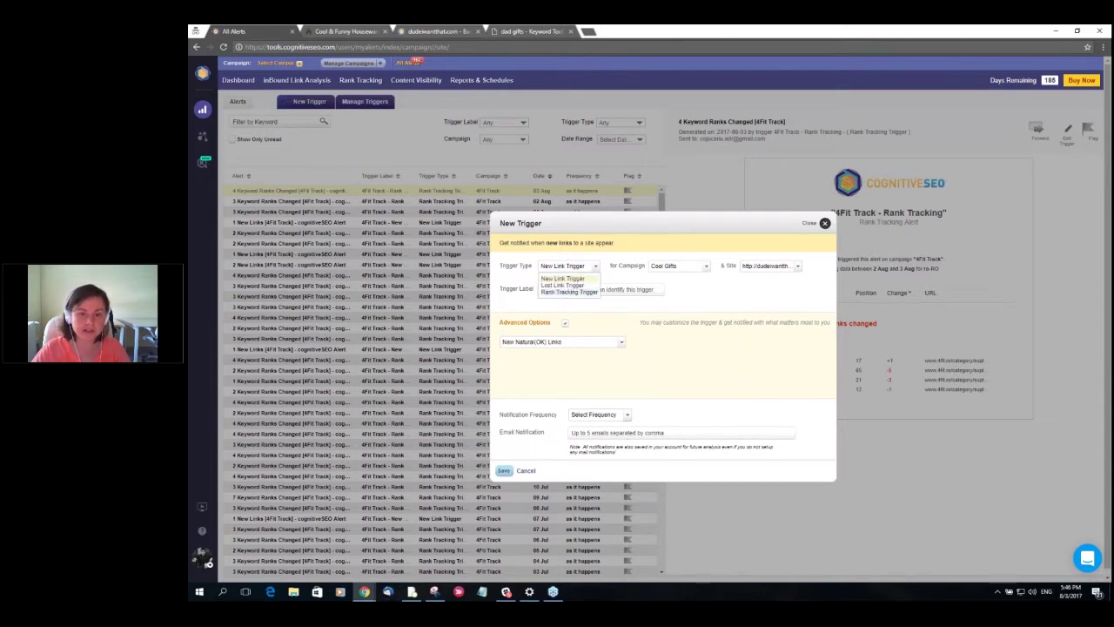
click(572, 301)
click(698, 271)
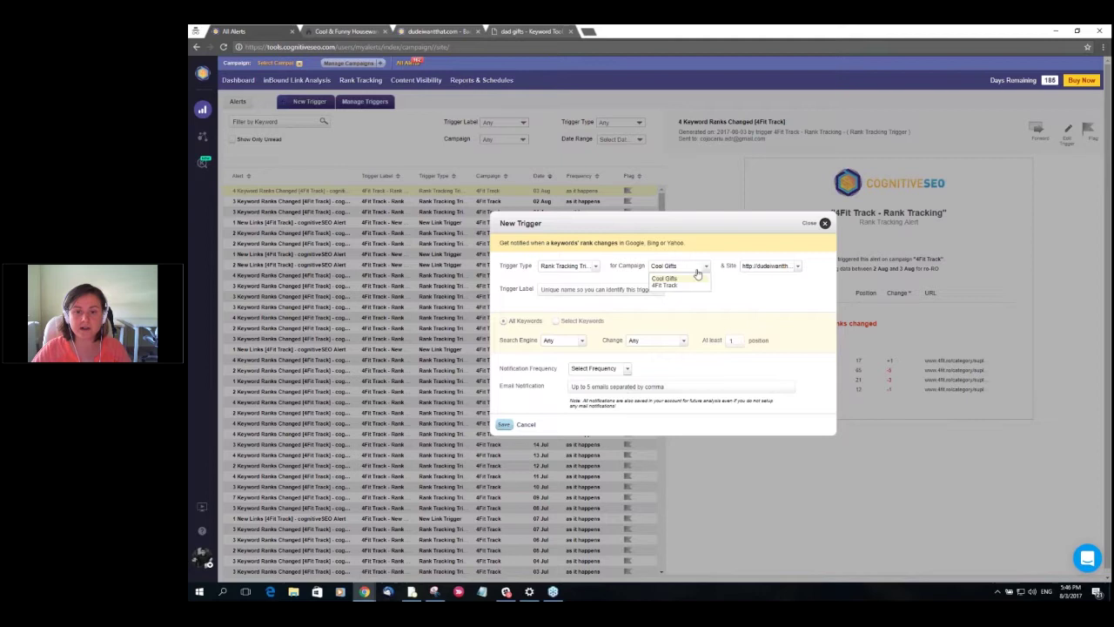
click(692, 279)
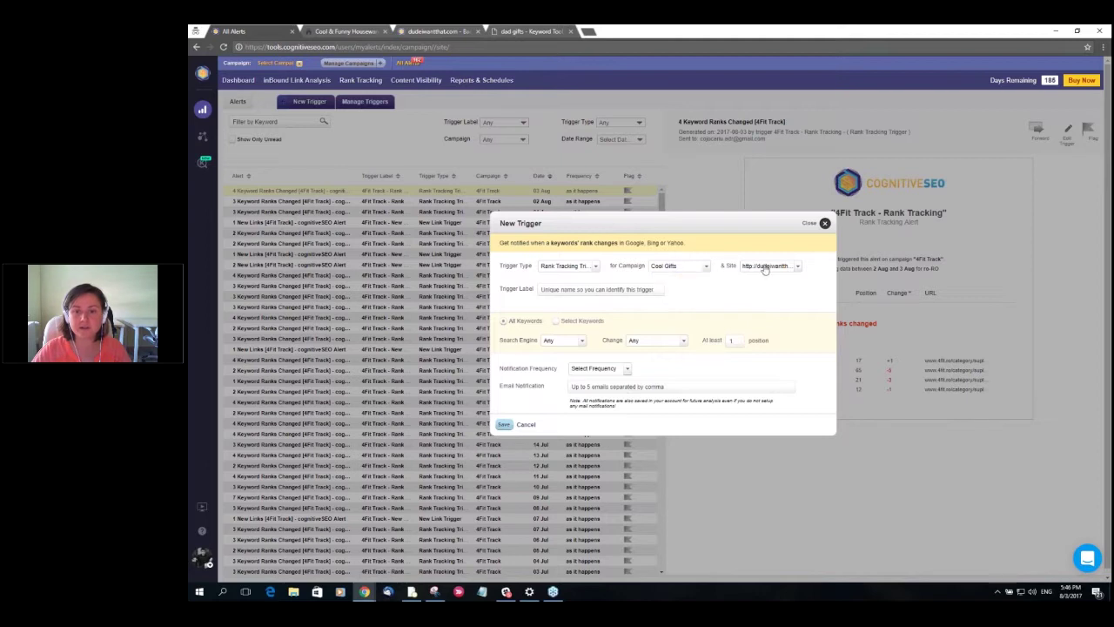
Set the trigger's rank change condition to Improve for any search engine, and close the new trigger without saving.
click(584, 343)
click(584, 344)
click(644, 341)
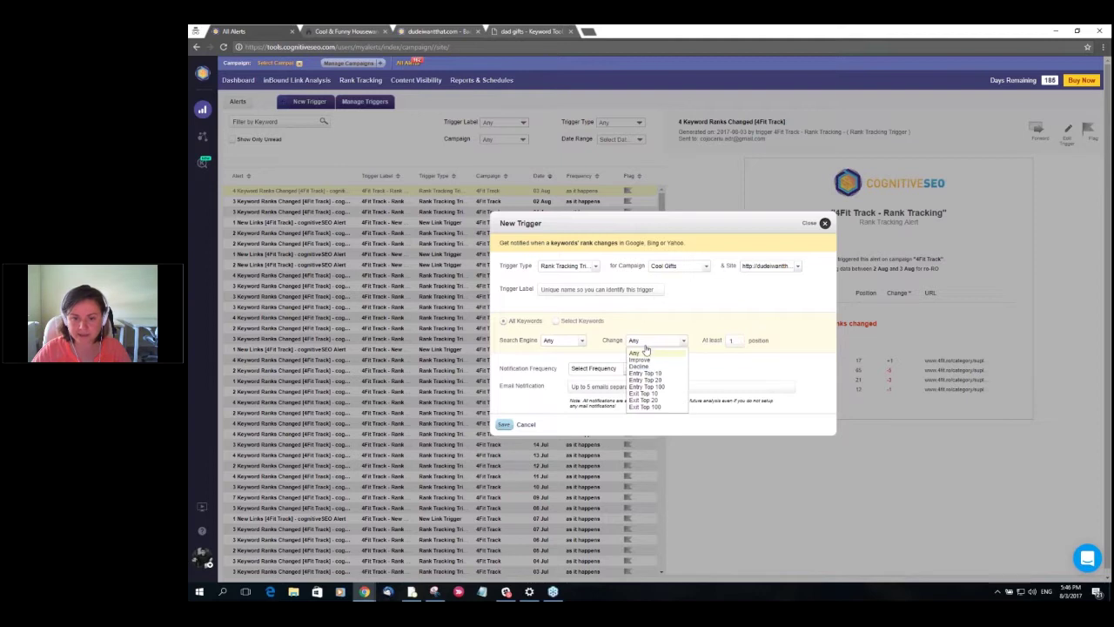
click(660, 364)
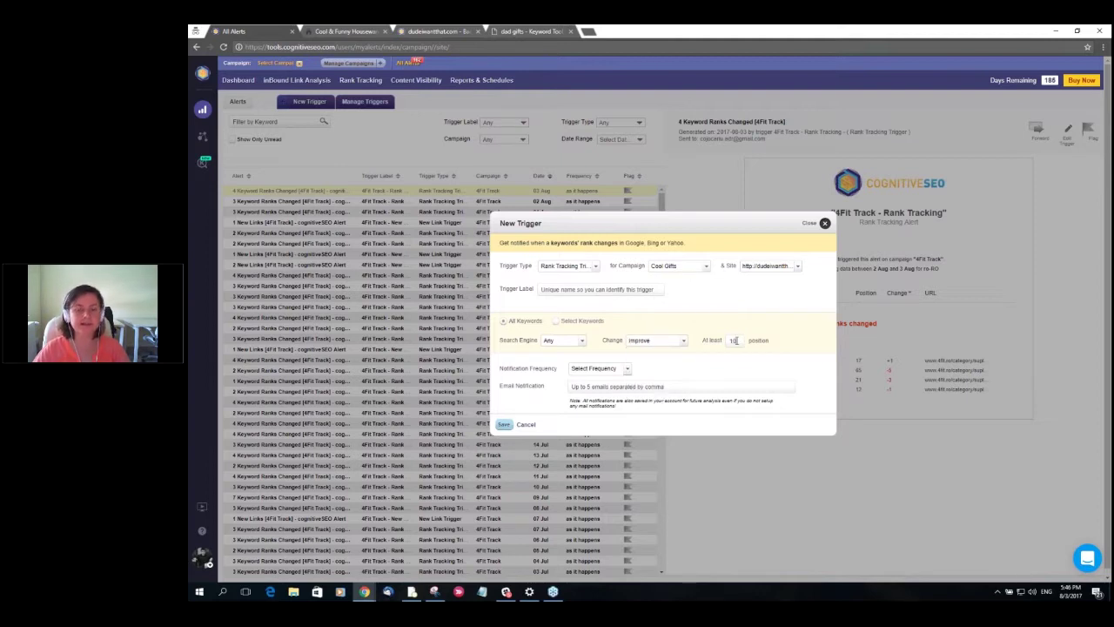
click(825, 224)
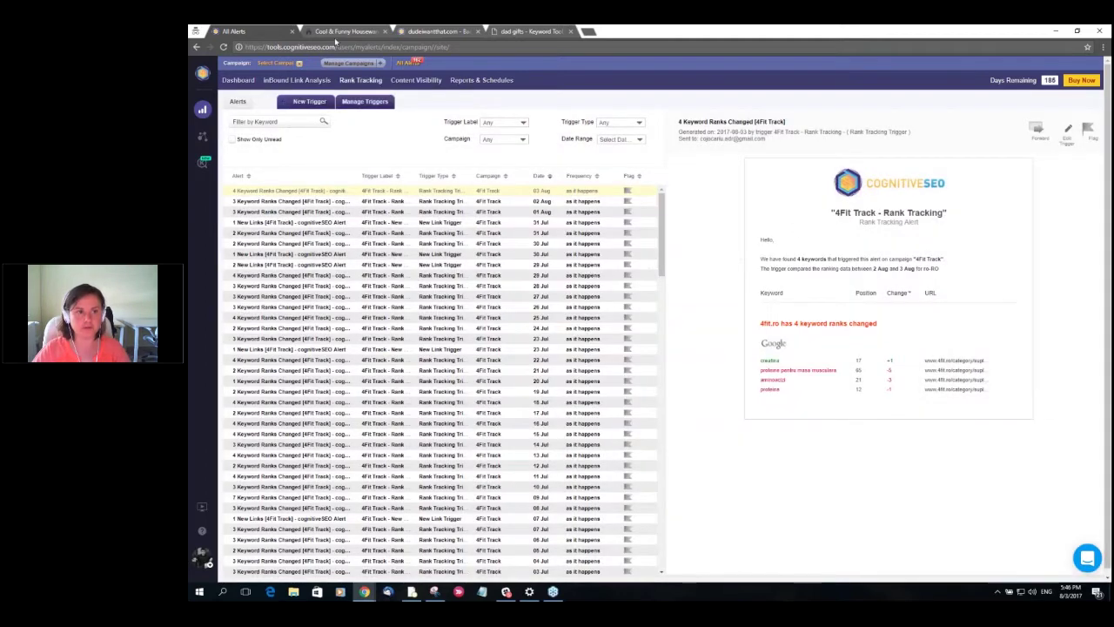
Select the Cool Gifts campaign on the dashboard and bring up its inBound Link Analysis.
click(404, 83)
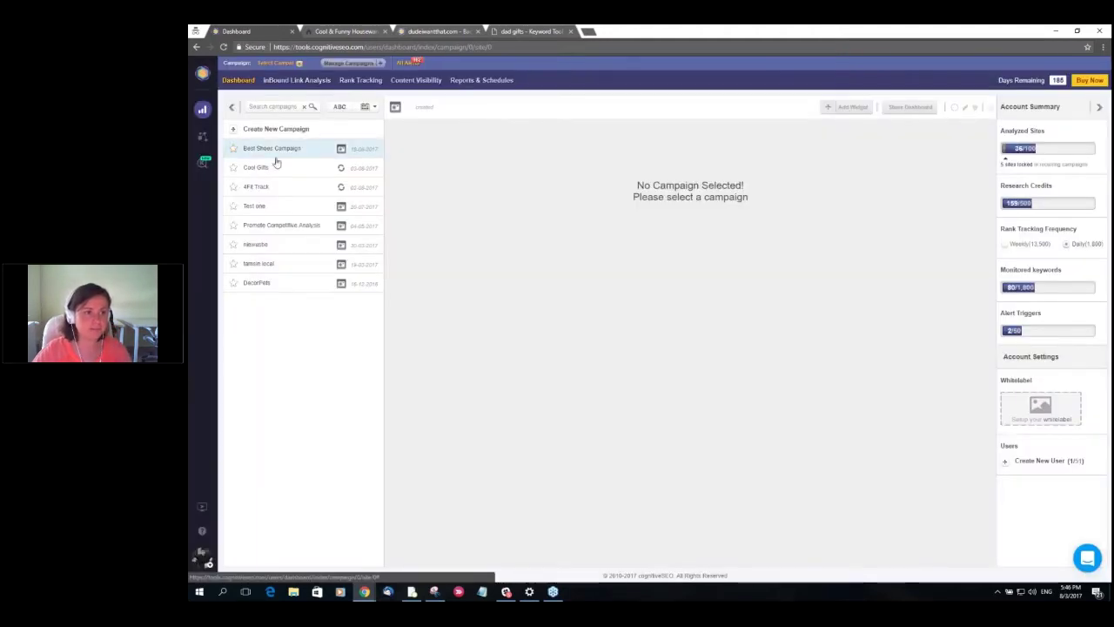
click(276, 167)
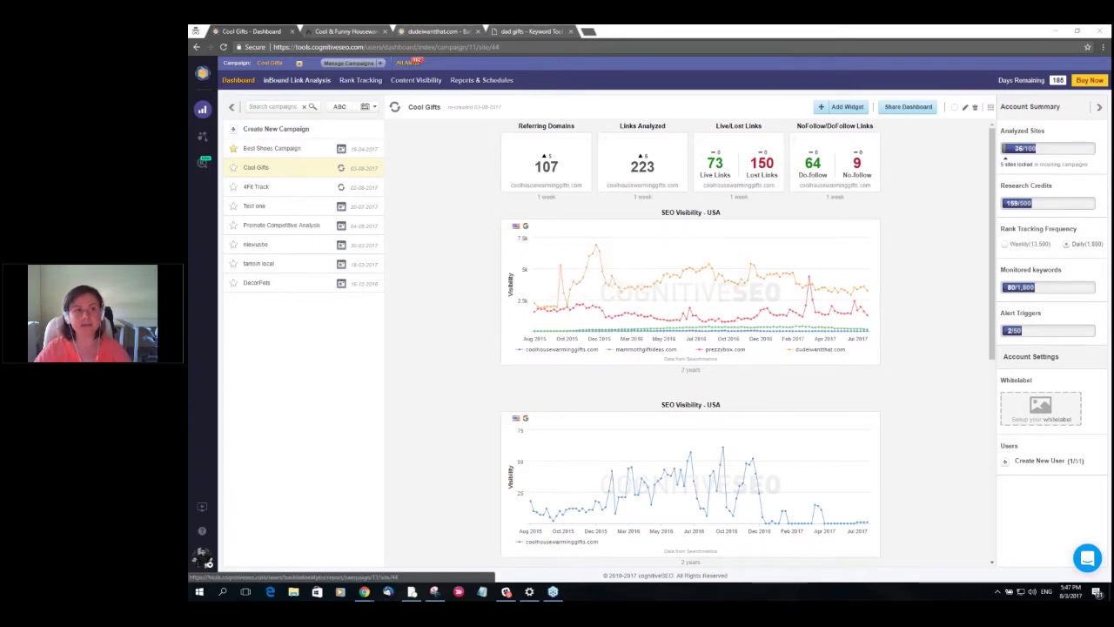
click(296, 79)
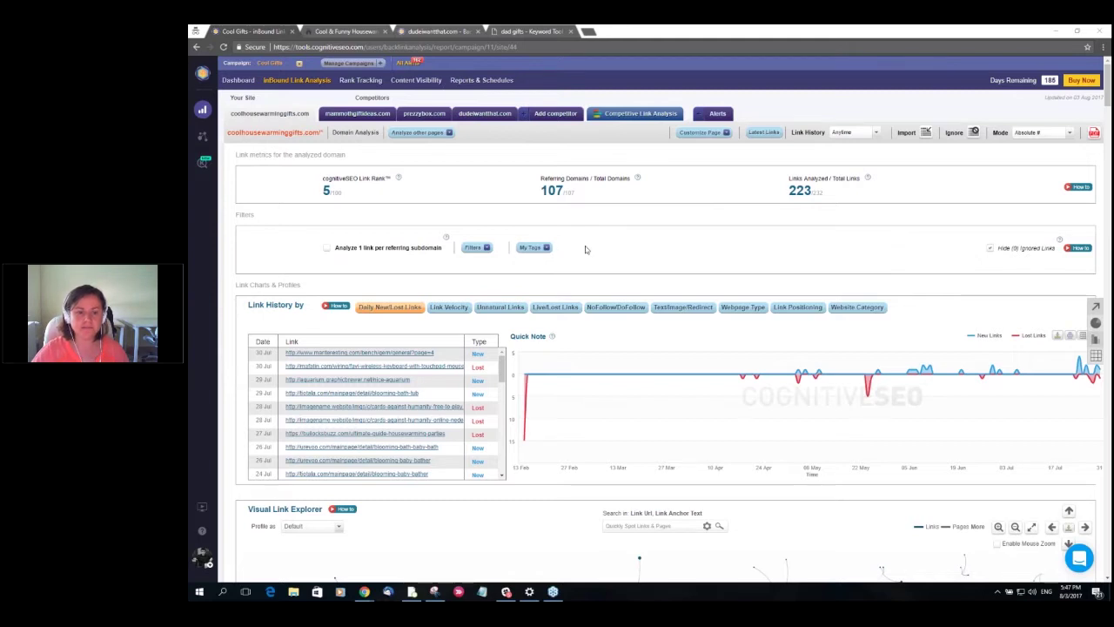
Bring up the unnatural links from the Unnatural Links Detection section in the Link Navigator for review.
scroll(586, 250, down, 5)
scroll(586, 250, down, 2)
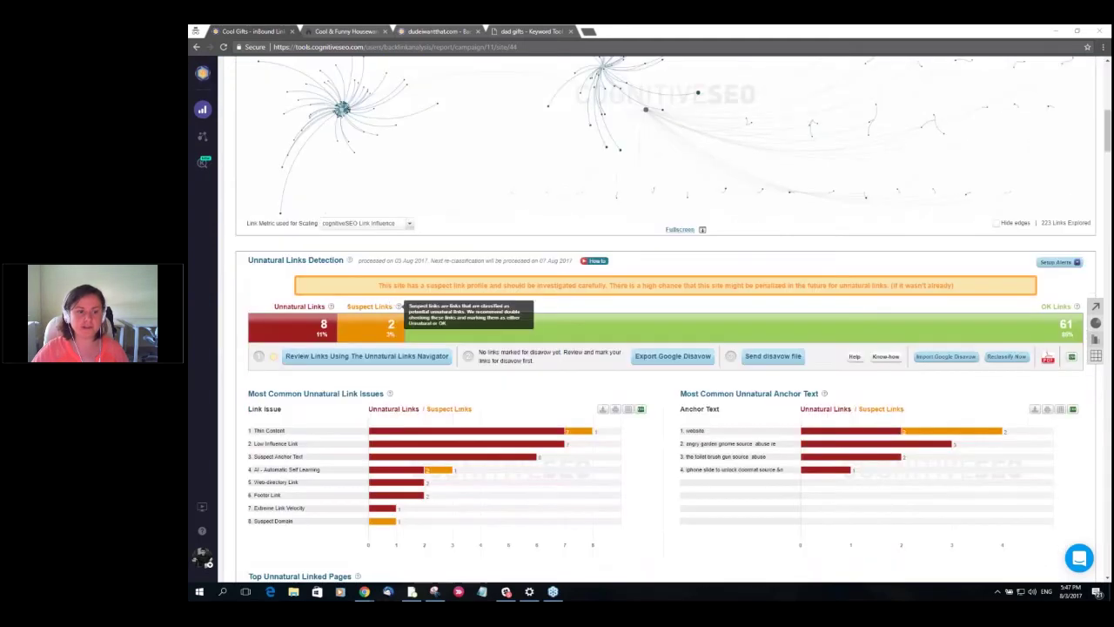
click(285, 340)
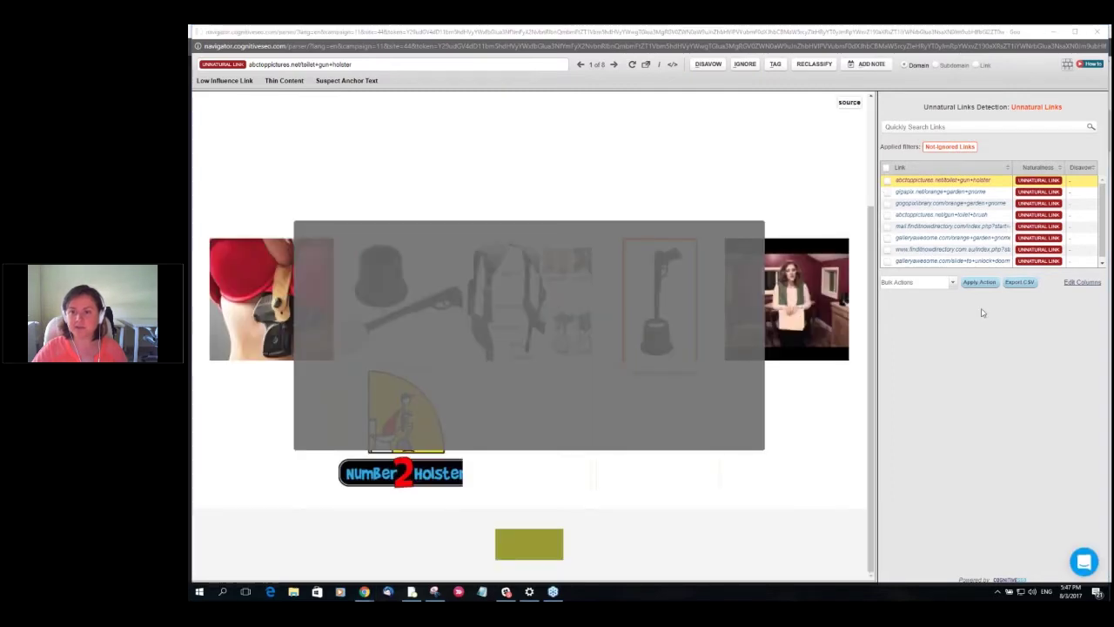
Choose Bulk Apply Tag as the bulk action for the unnatural links, and close the Link Navigator without applying it.
click(917, 282)
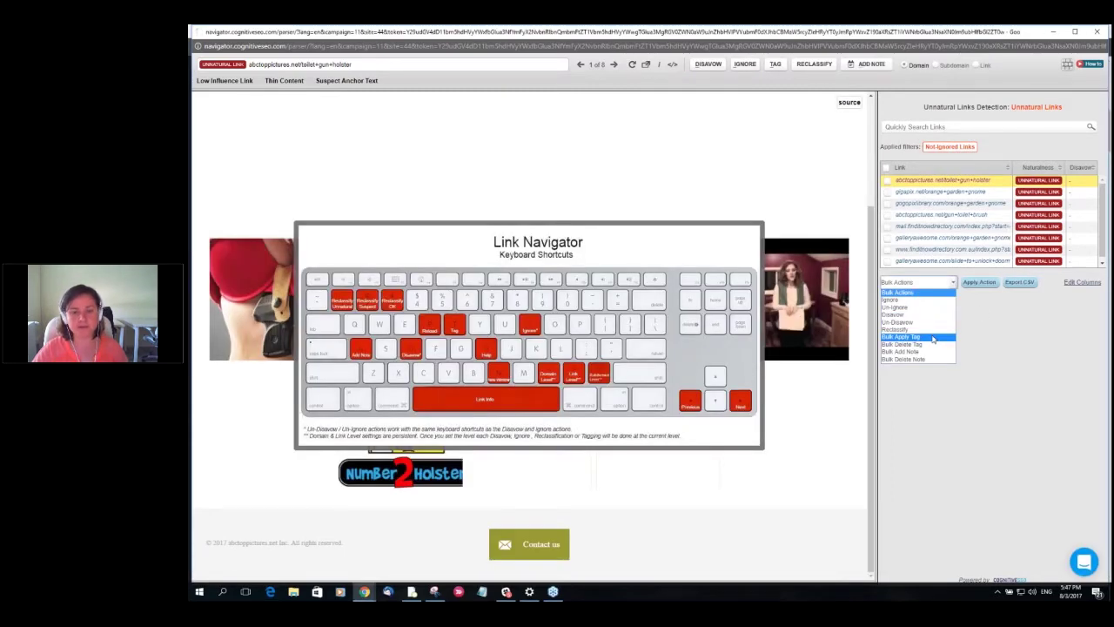
click(934, 338)
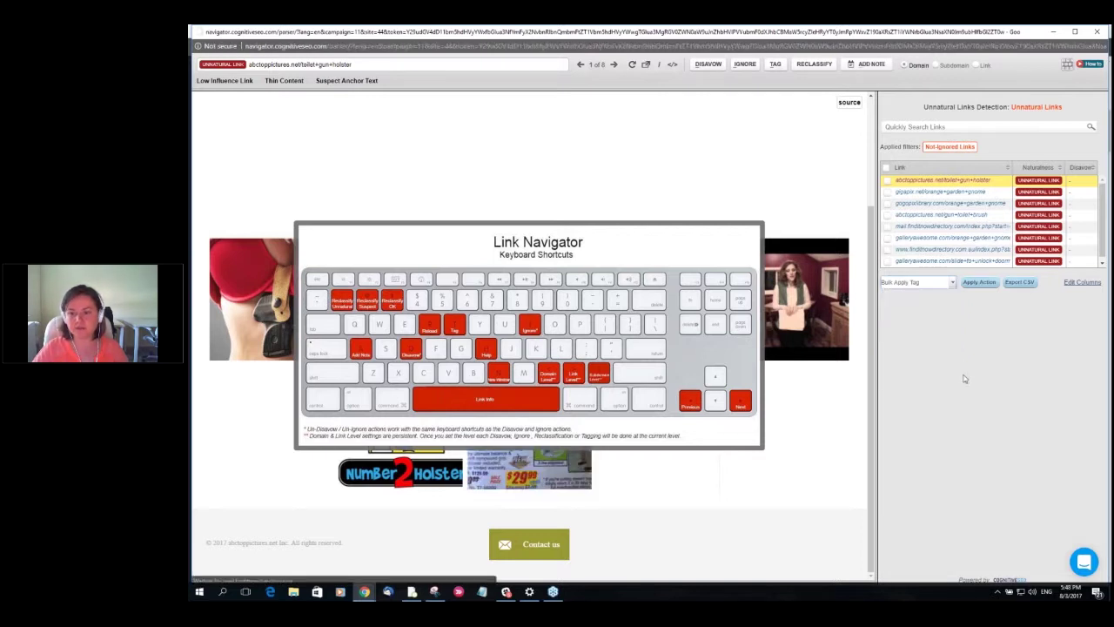
click(1099, 32)
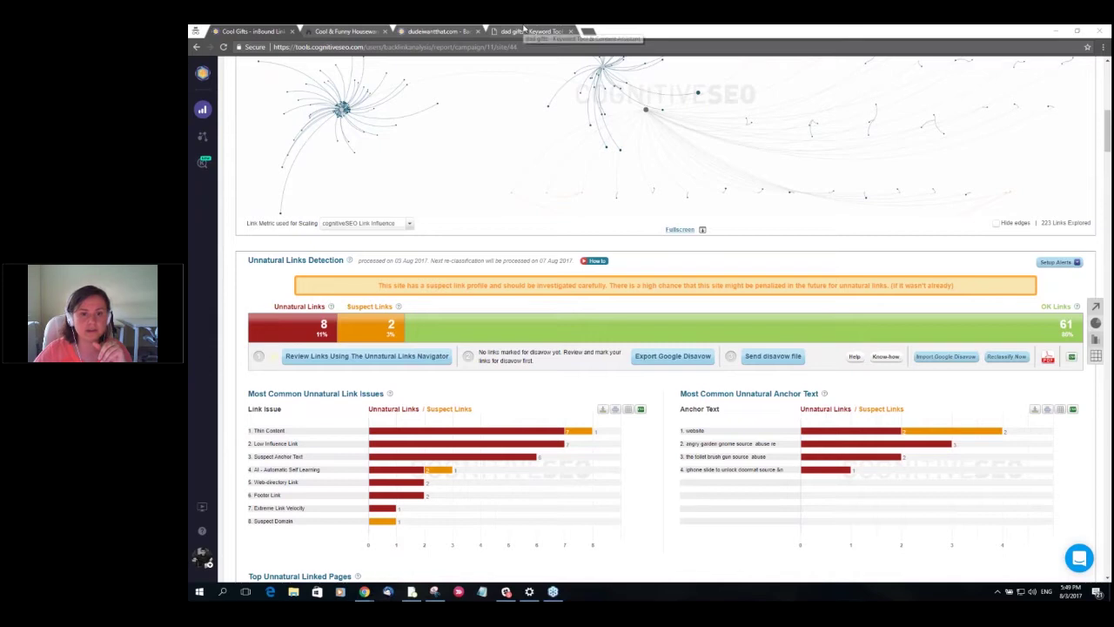
Go to the cognitiveSEO blog on a new page and open the article "12 Inspiring Workspaces from Awesome Digital Marketers".
click(523, 30)
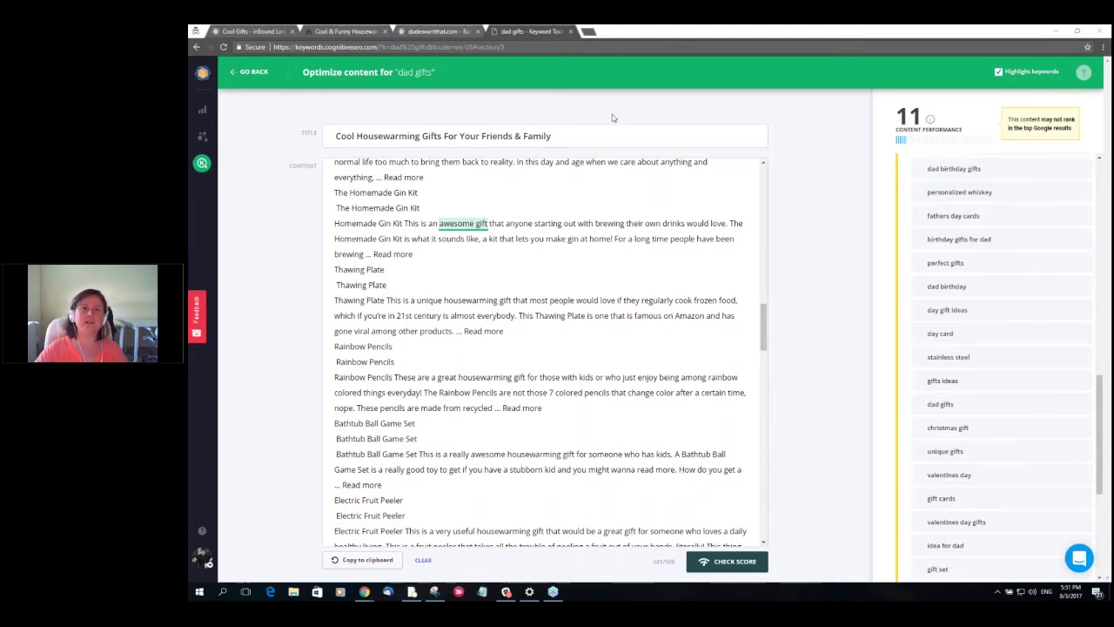
click(588, 32)
text(cogn)
key(Return)
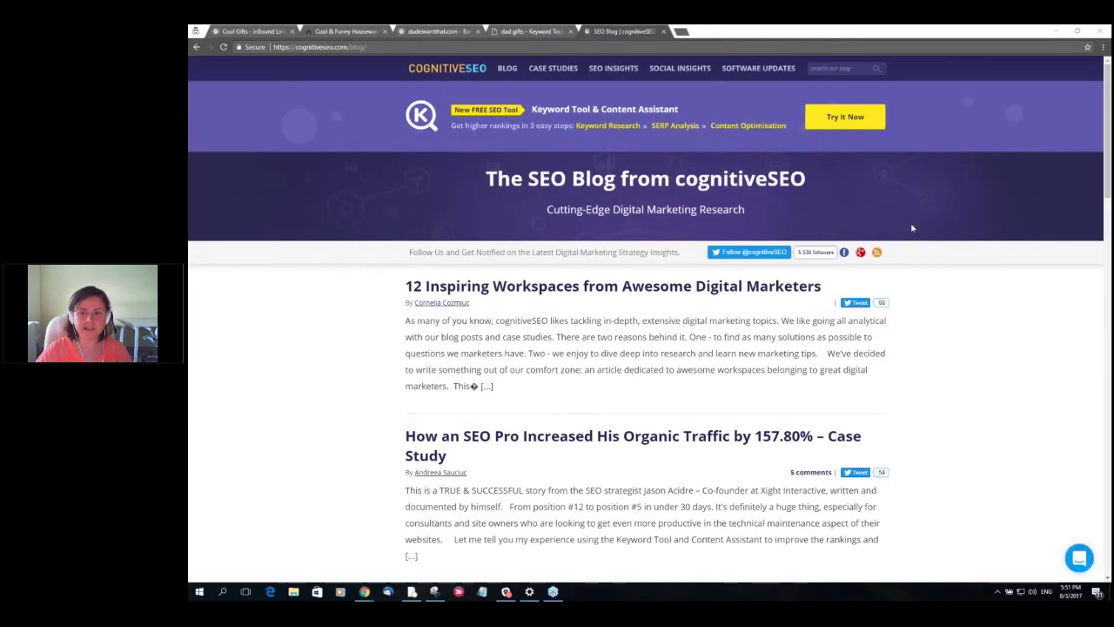
click(653, 287)
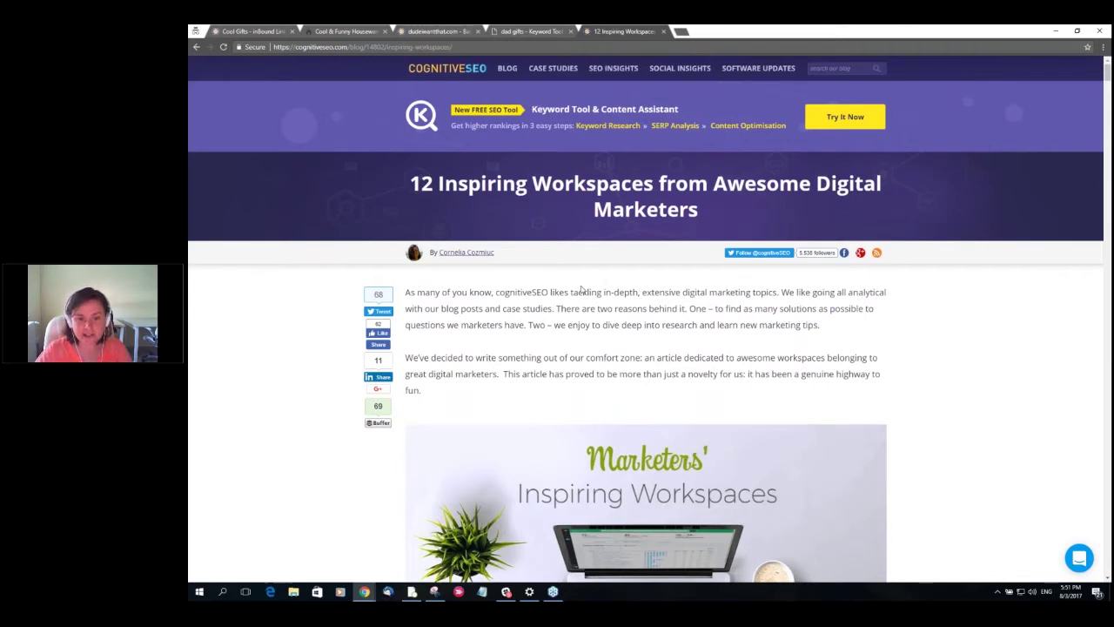
Read through the article's introduction and its list of featured marketers' workspaces, and close the article.
scroll(582, 290, down, 10)
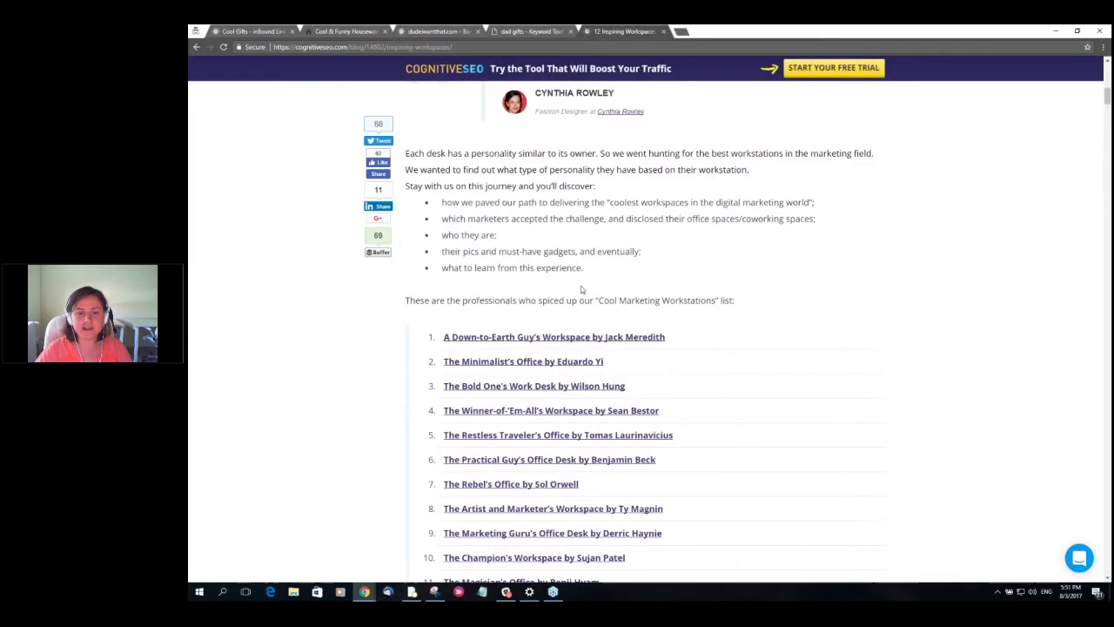
scroll(582, 289, up, 3)
scroll(619, 421, down, 6)
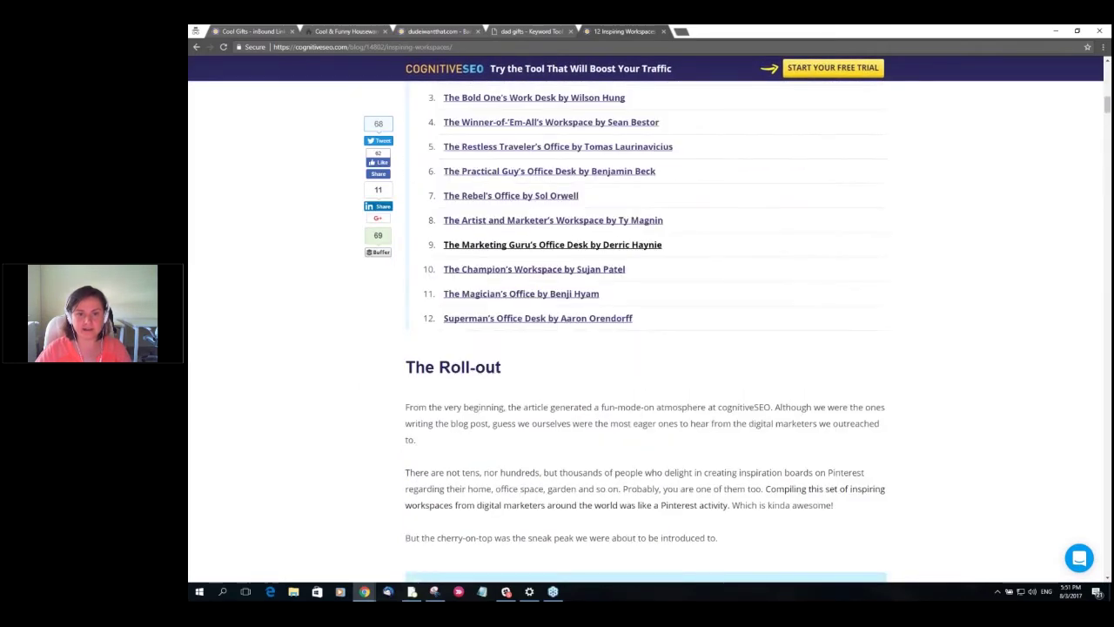
scroll(620, 422, up, 3)
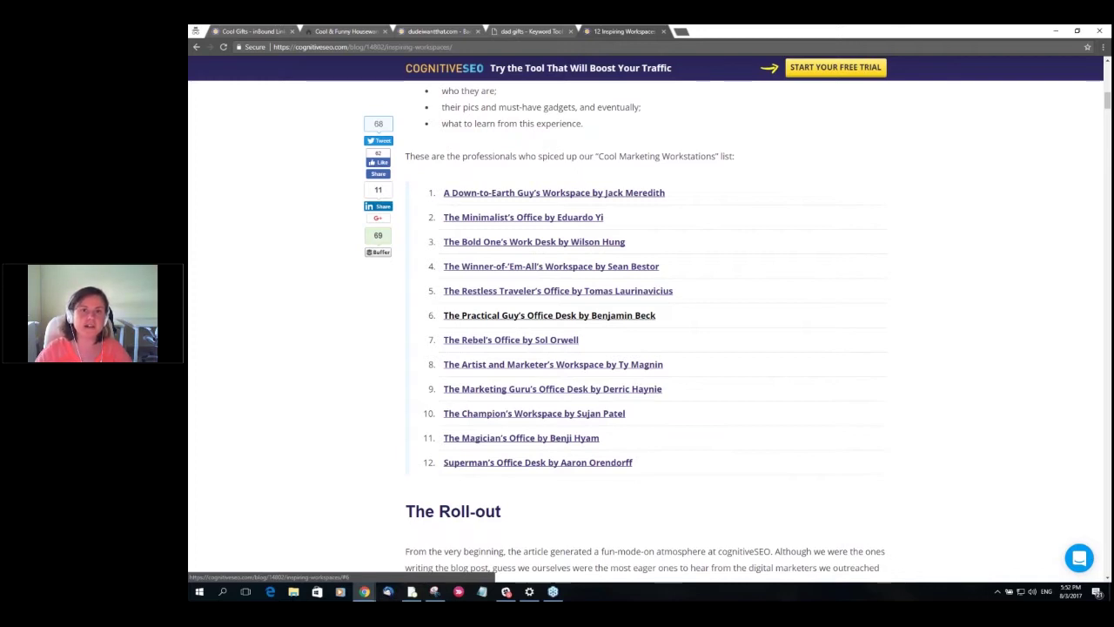
click(665, 33)
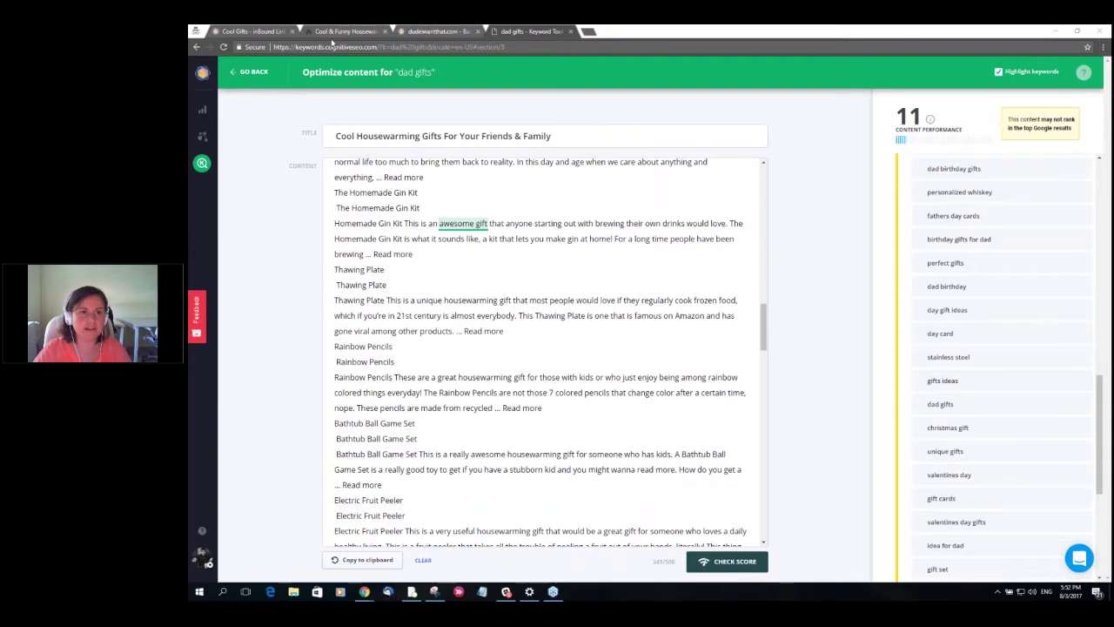
Return to the Cool Gifts inBound Link Analysis and read the explanation of the cognitiveSEO Link Rank metric.
click(412, 31)
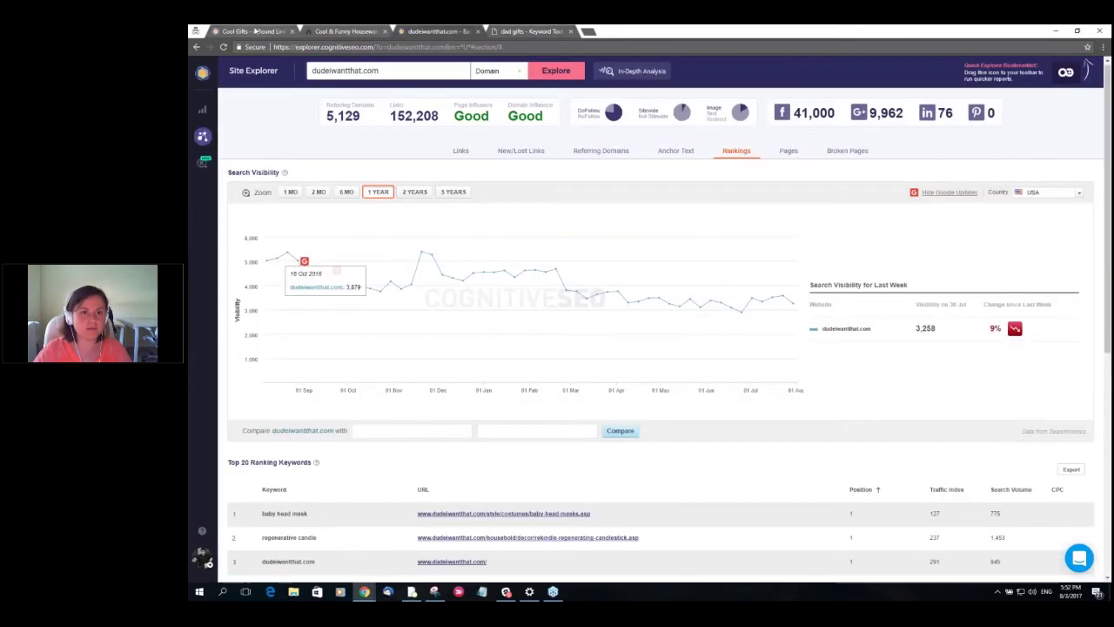
click(255, 30)
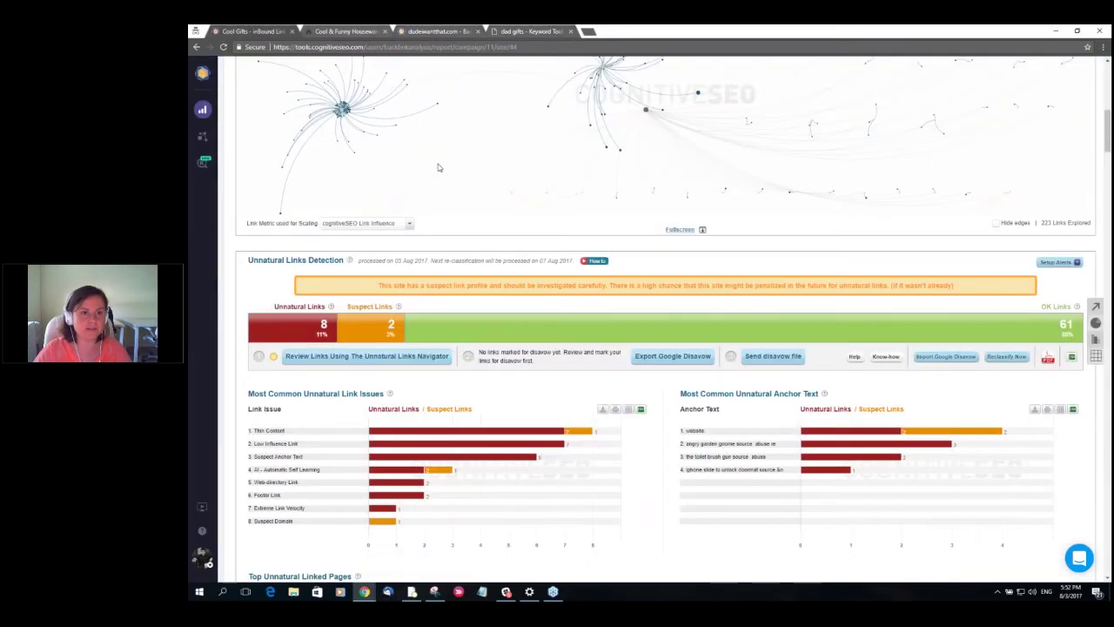
scroll(440, 165, up, 1)
scroll(440, 165, up, 5)
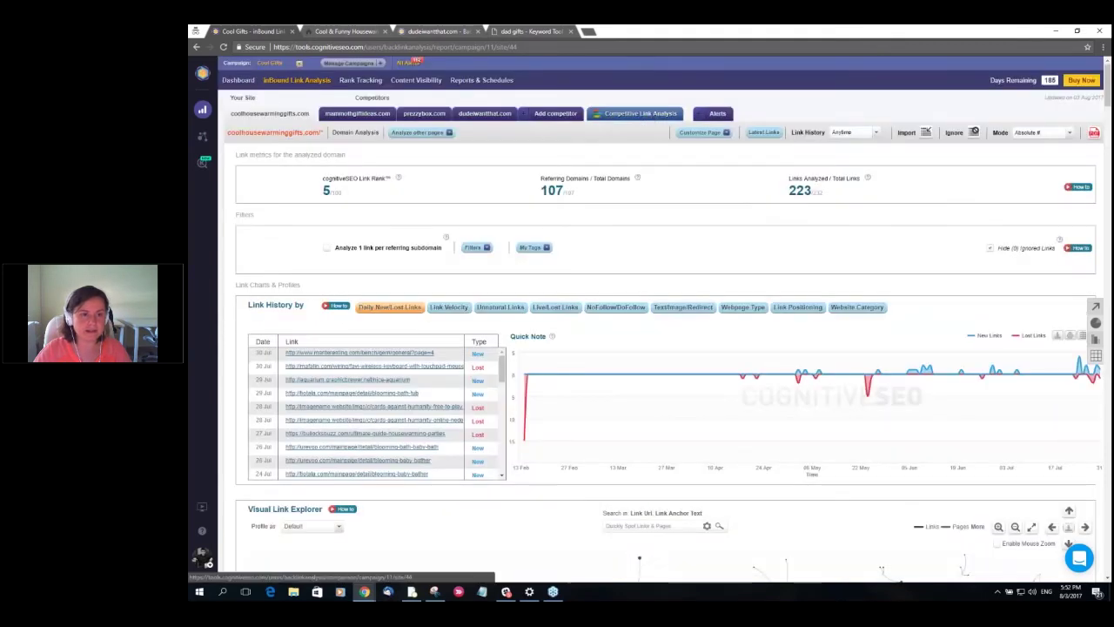
mouse_move(398, 178)
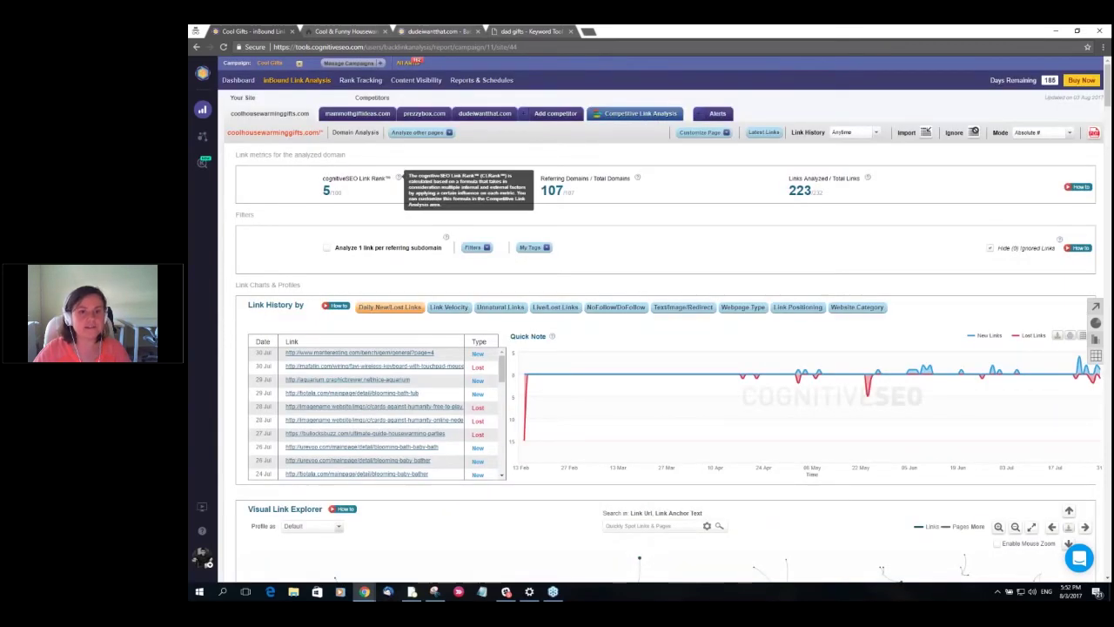
View the cognitiveSEO Link Rank formula in the Competitive Link Analysis, and close it without changing any metric's influence.
click(635, 117)
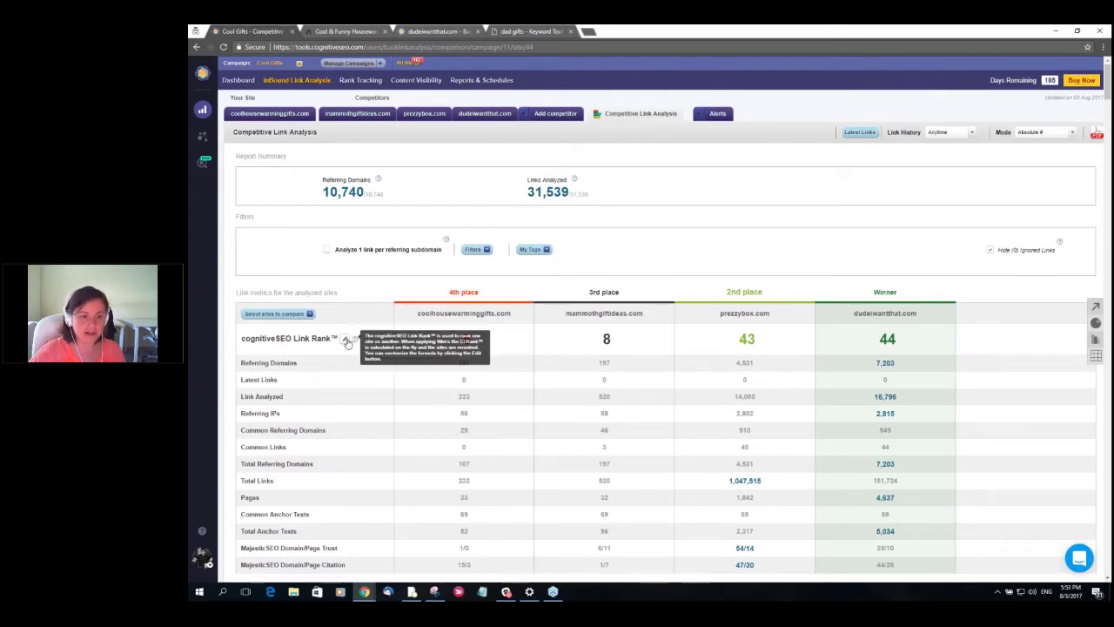
click(345, 339)
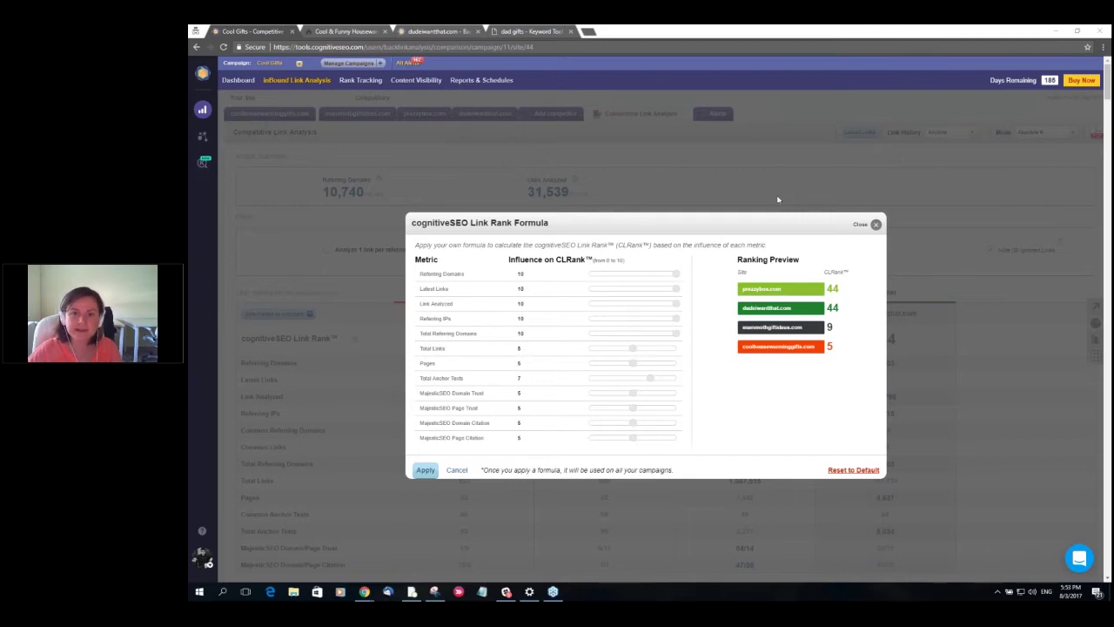
drag(709, 219, 526, 230)
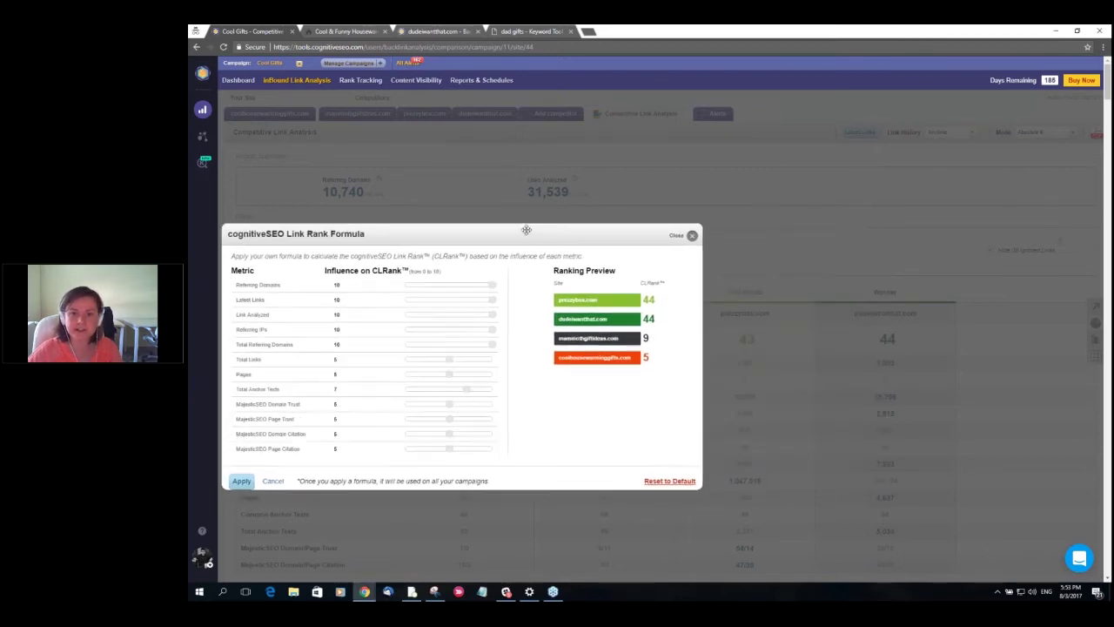
click(692, 236)
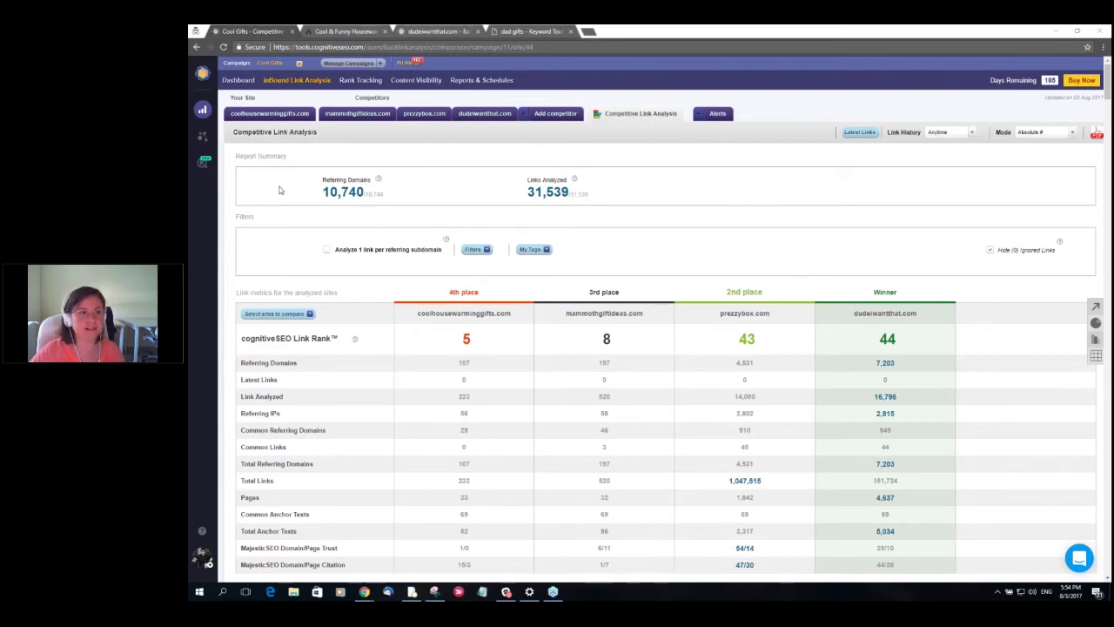
Open the dudeiwantthat.com link analysis in the campaign, and bring up the site's referring domains in the Site Explorer.
click(485, 113)
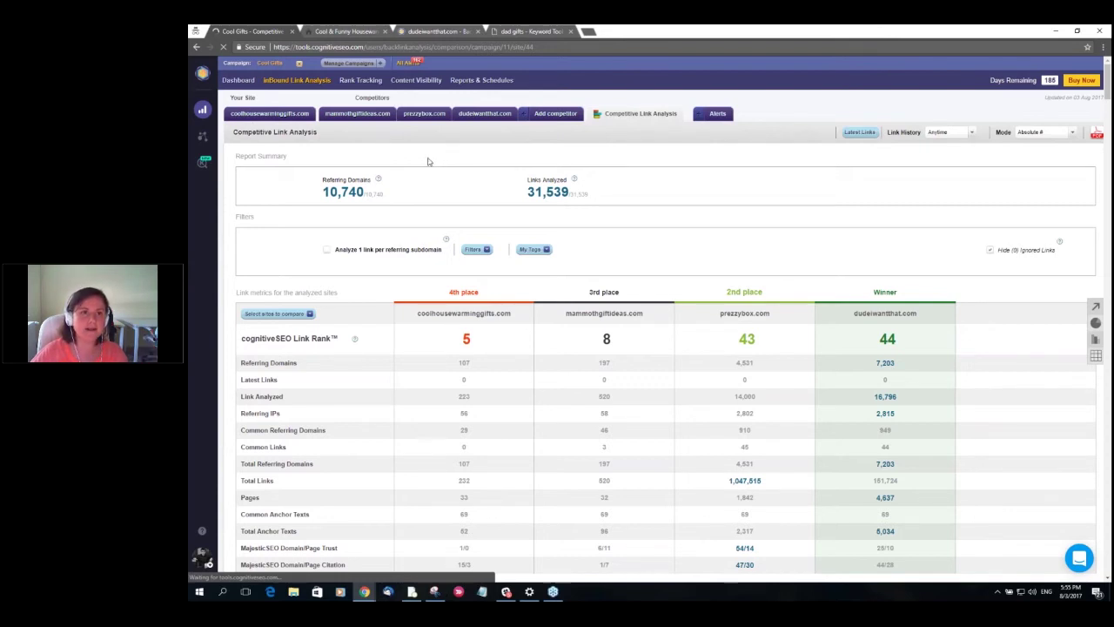
click(439, 31)
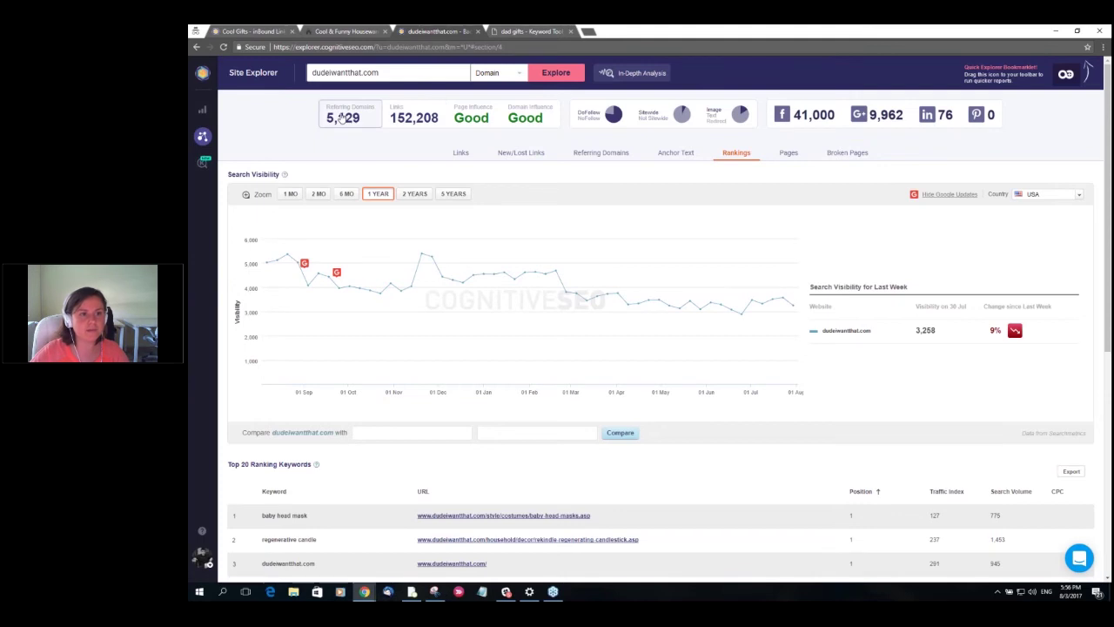
click(342, 117)
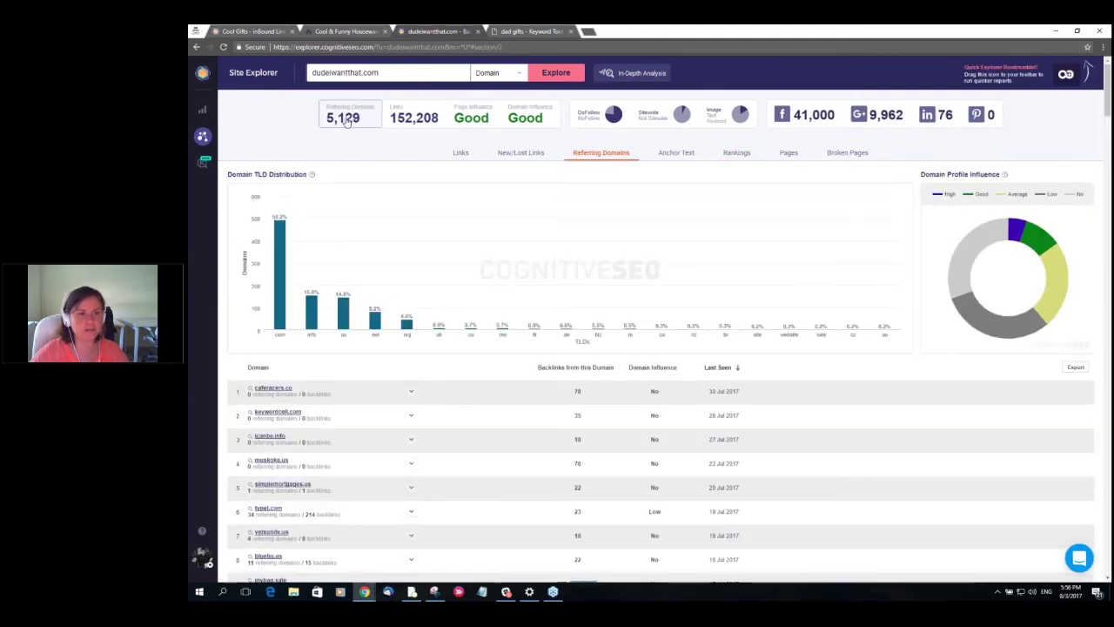
Examine dudeiwantthat.com's referring domains by backlinks and domain influence, along with the Domain Profile Influence chart.
scroll(513, 366, down, 2)
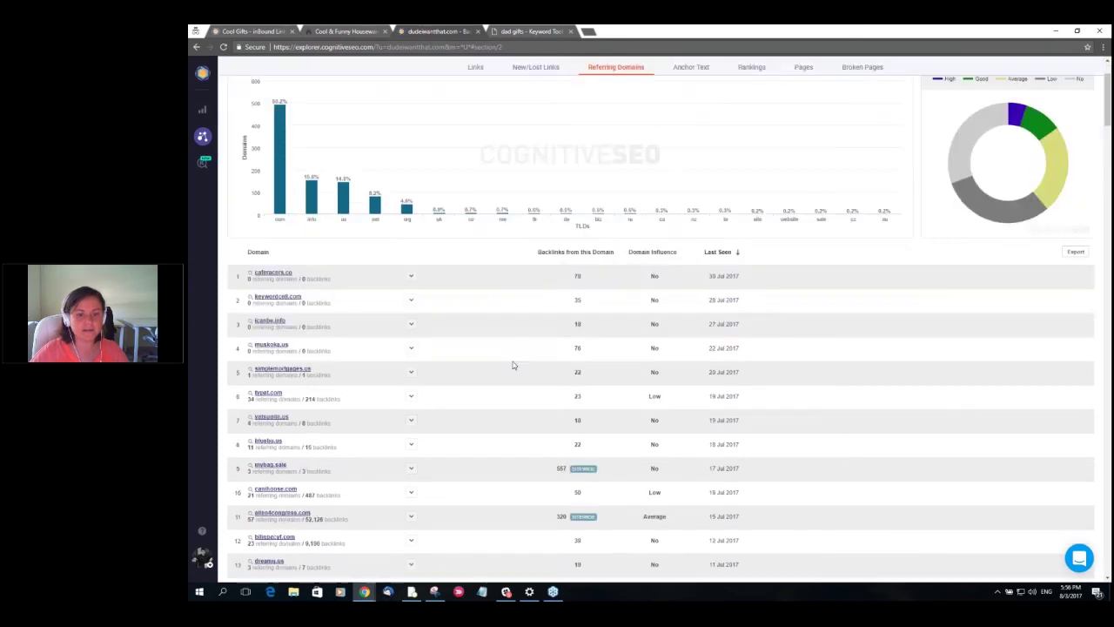
scroll(549, 297, down, 2)
scroll(549, 296, down, 2)
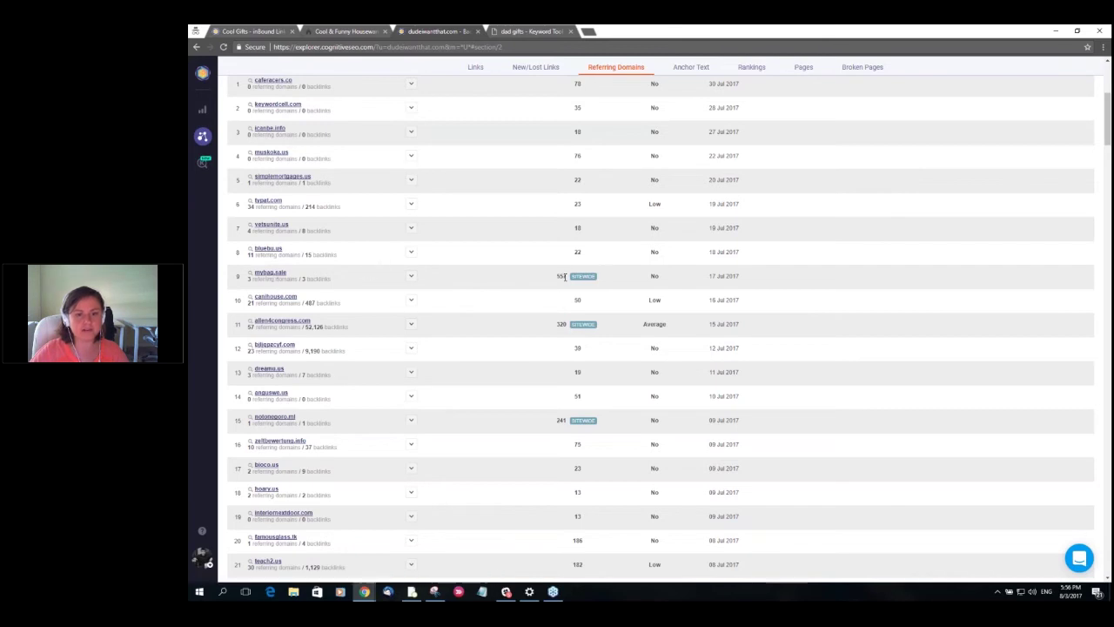
scroll(564, 277, up, 4)
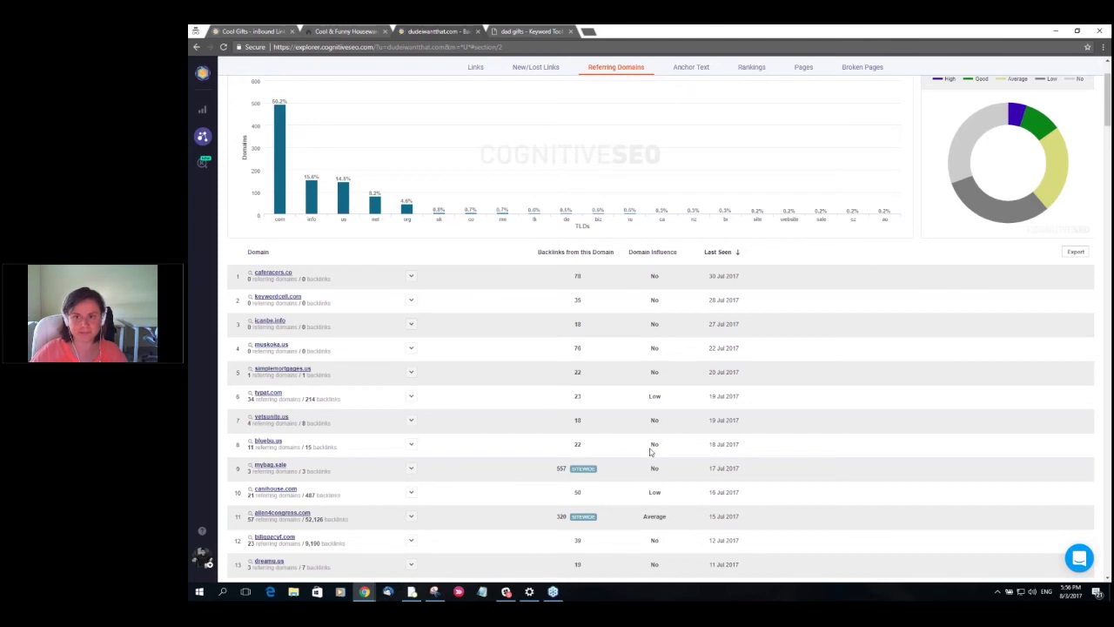
scroll(878, 84, up, 2)
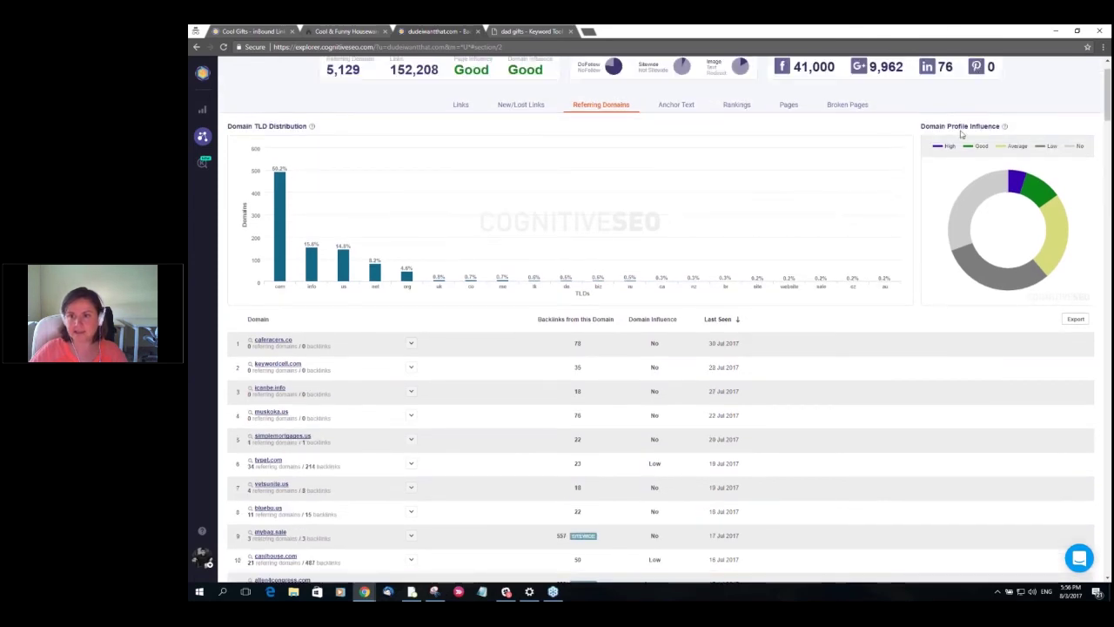